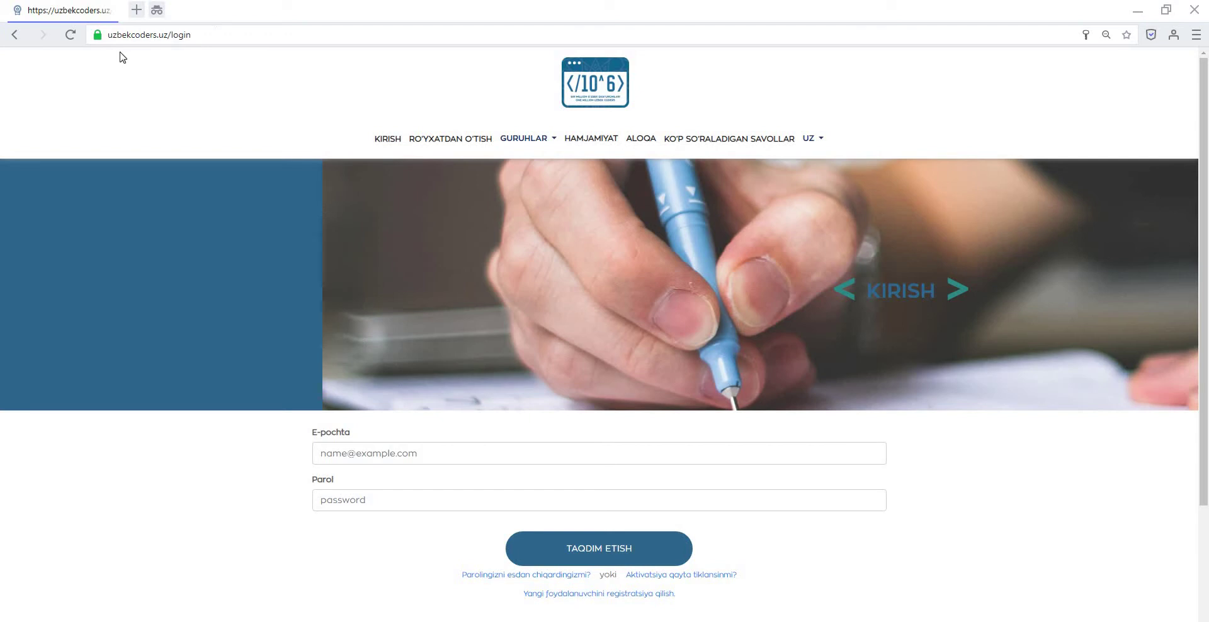
Open the uzbekcoders.uz account registration page (Ro'yxatdan o'tish) from the login page.
{"action": "left_click", "coordinate": [170, 36]}
{"action": "left_click", "coordinate": [388, 142]}
{"action": "left_click", "coordinate": [389, 144]}
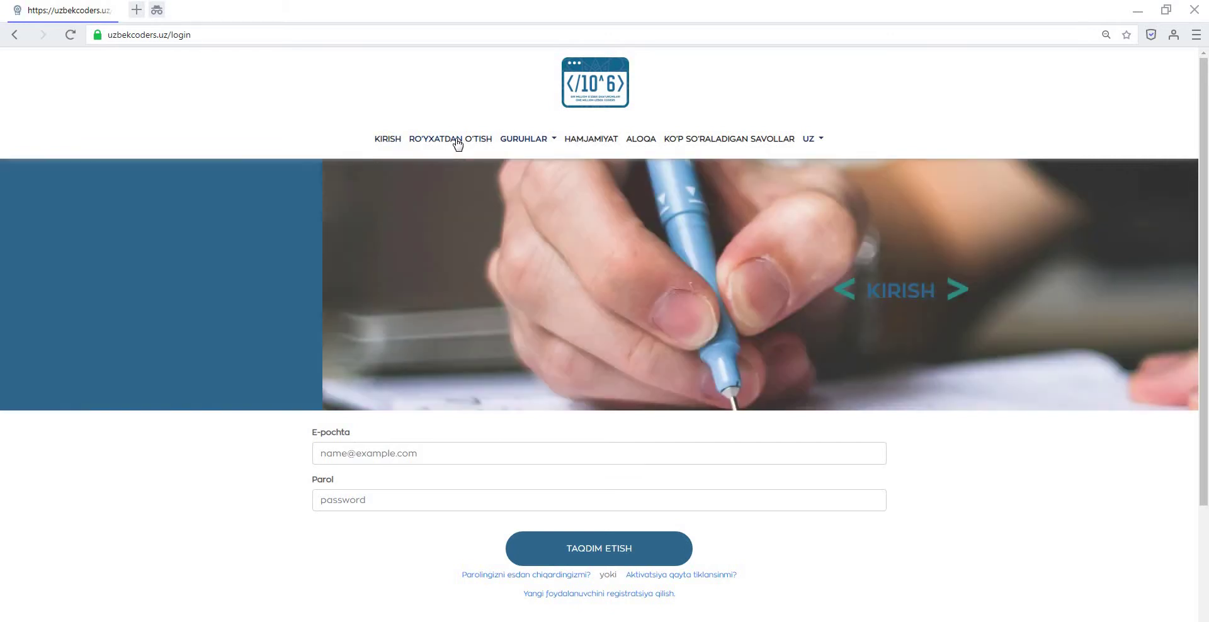
{"action": "left_click", "coordinate": [458, 140]}
Examine the registration form's fields, including the entry requirements for first name, surname, e-mail, password and phone.
{"action": "scroll", "coordinate": [294, 486], "scroll_direction": "down", "scroll_amount": 3}
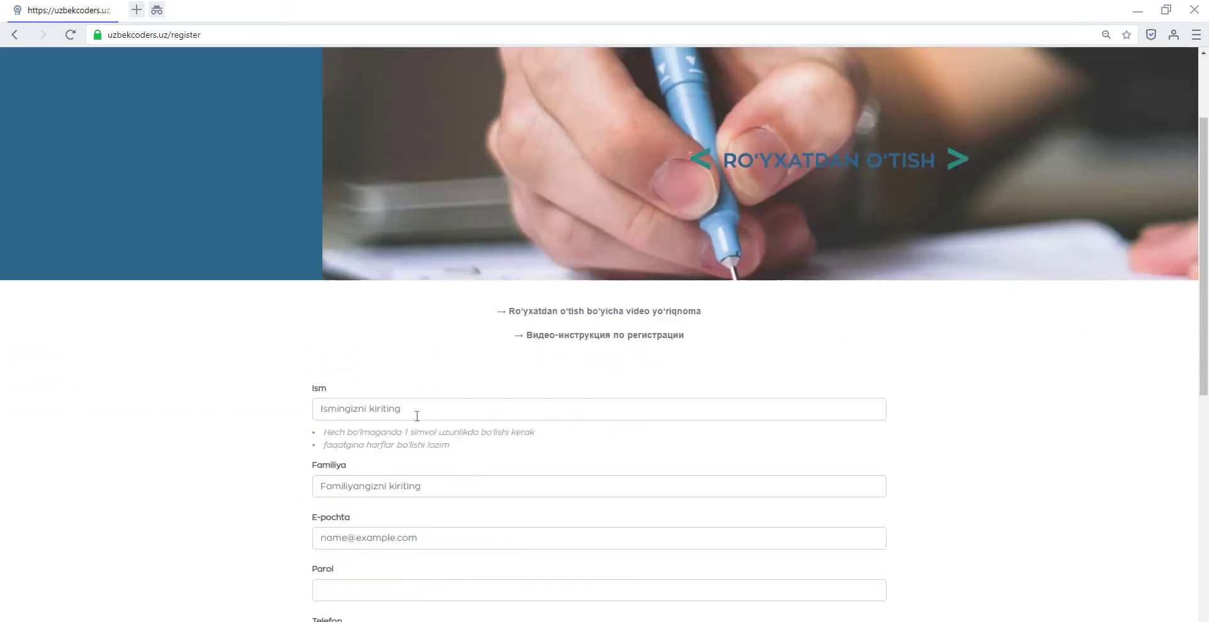
{"action": "left_click", "coordinate": [366, 353]}
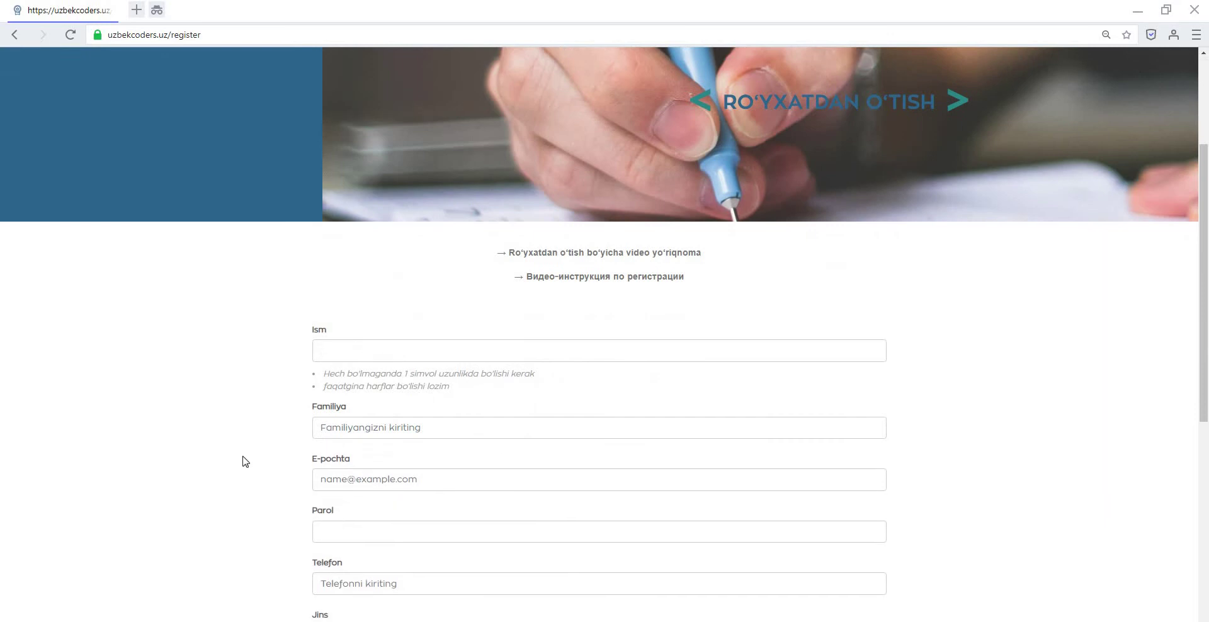
{"action": "left_click", "coordinate": [337, 427]}
{"action": "left_click", "coordinate": [337, 428]}
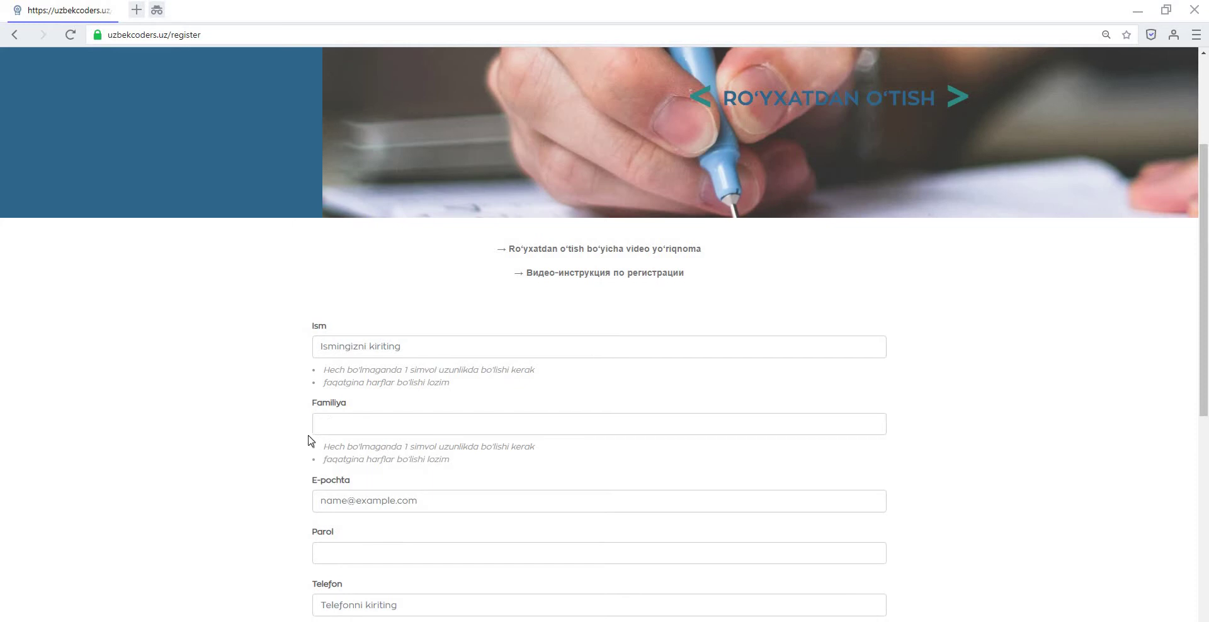
{"action": "scroll", "coordinate": [333, 416], "scroll_direction": "down", "scroll_amount": 2}
{"action": "left_click", "coordinate": [352, 360]}
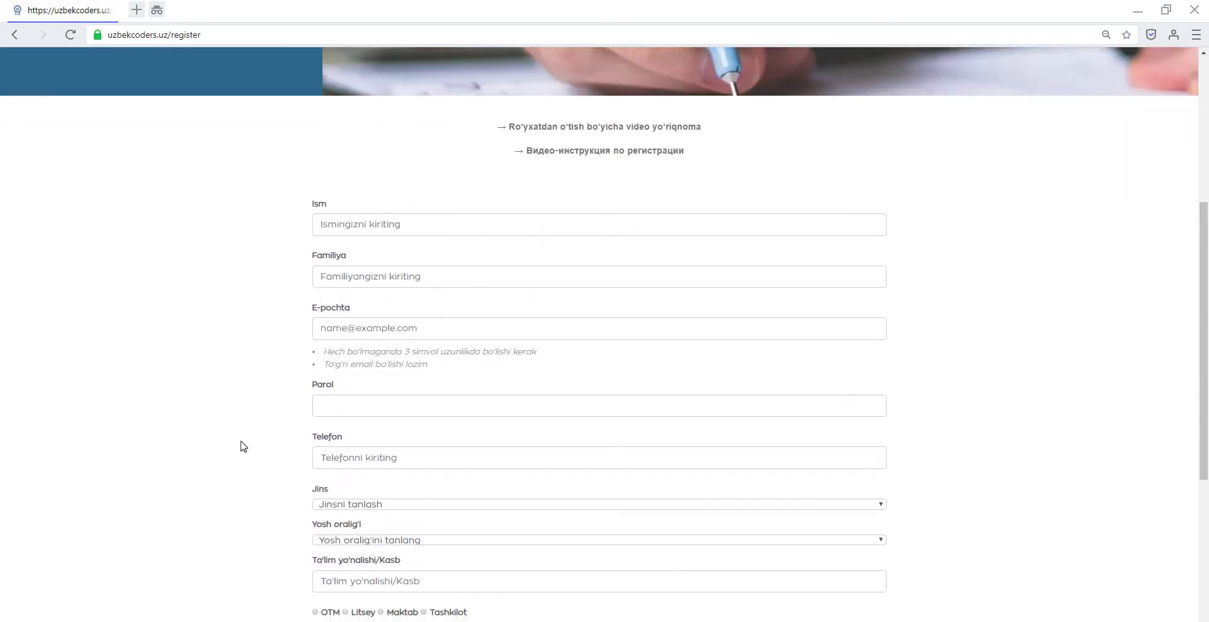
{"action": "left_click", "coordinate": [321, 382]}
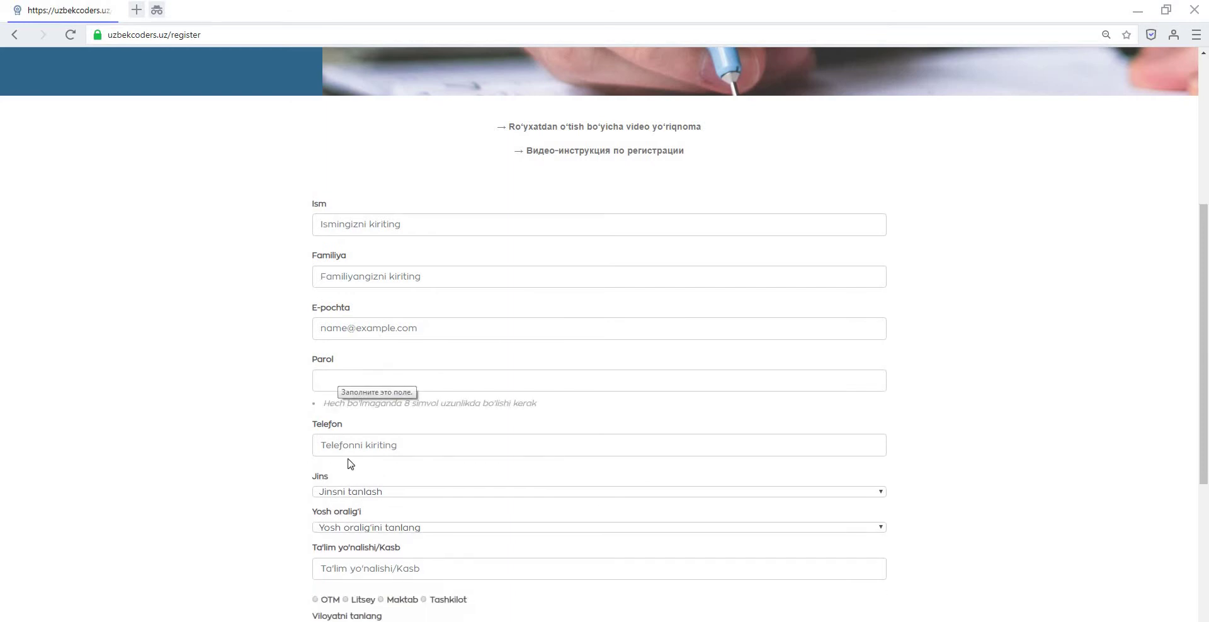
{"action": "left_click", "coordinate": [332, 444]}
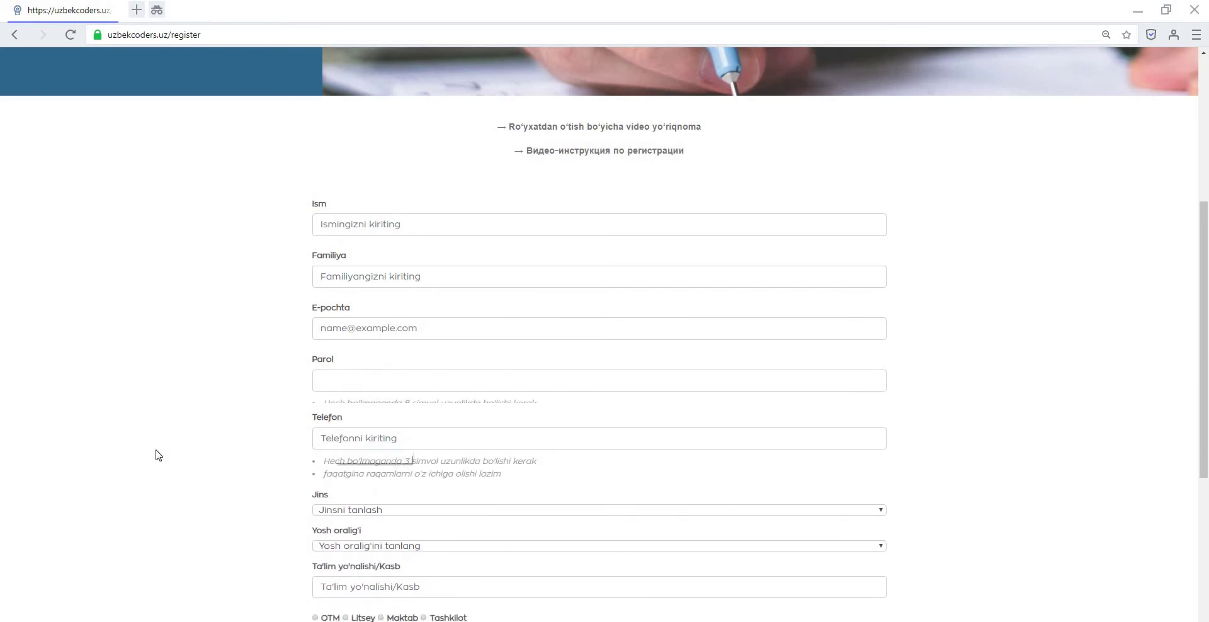
{"action": "scroll", "coordinate": [342, 391], "scroll_direction": "down", "scroll_amount": 2}
{"action": "left_click", "coordinate": [358, 395]}
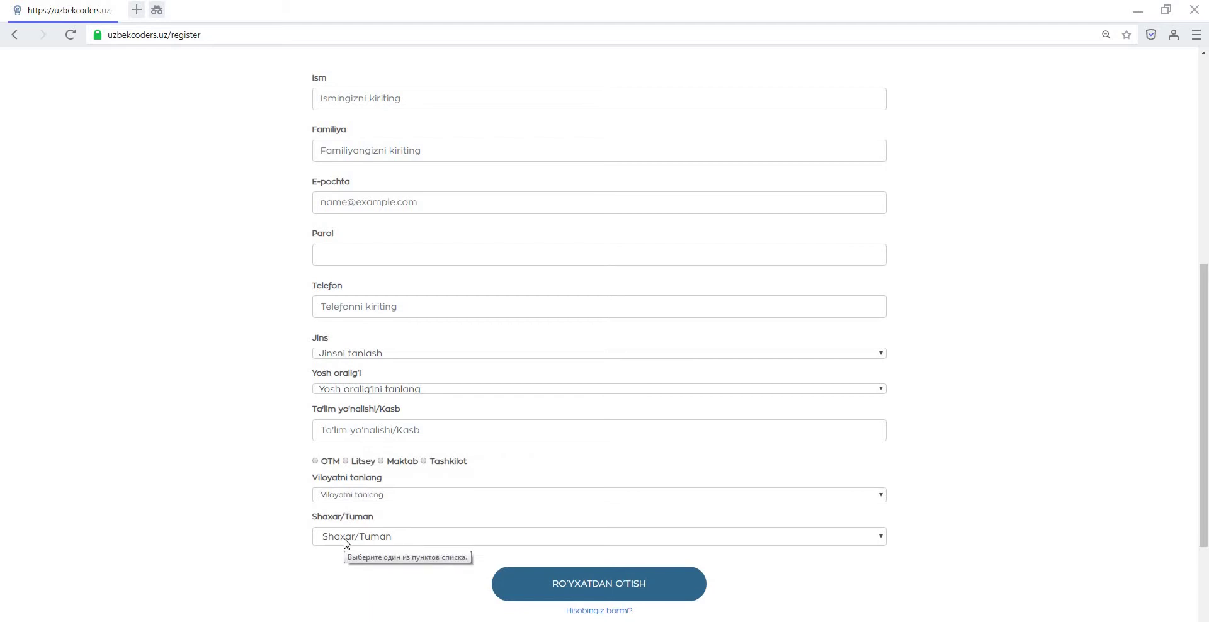
{"action": "scroll", "coordinate": [178, 474], "scroll_direction": "up", "scroll_amount": 5}
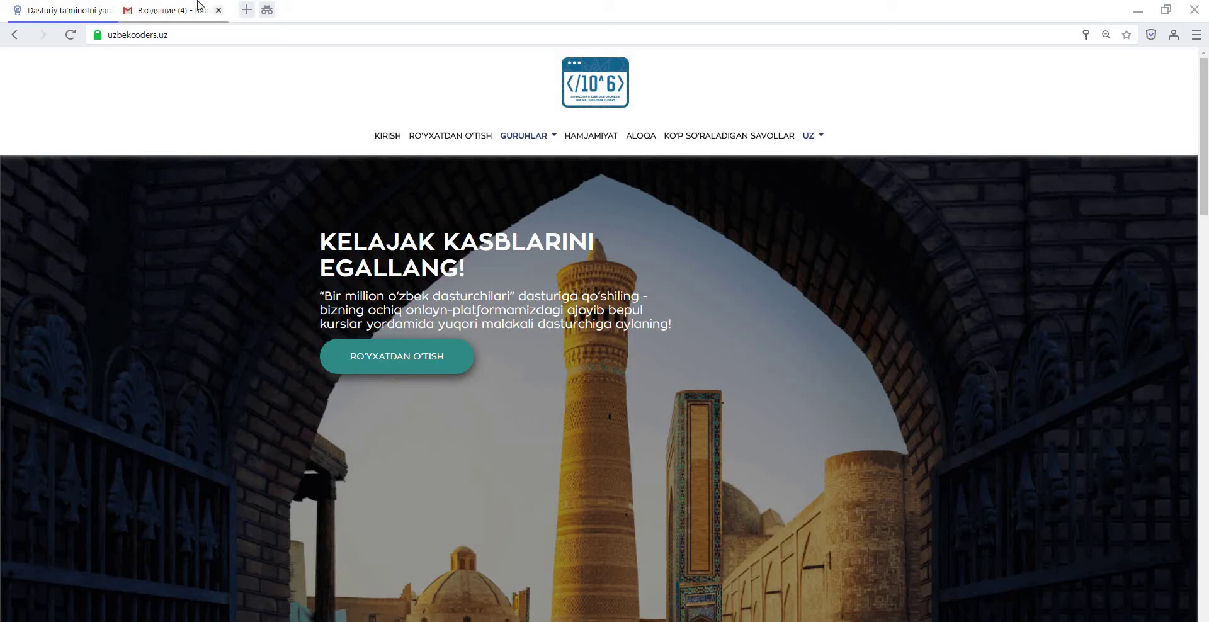
Activate the new account through the One Million Uzbek Coders e-mail in Gmail and dismiss the confirmation message.
{"action": "left_click", "coordinate": [151, 15]}
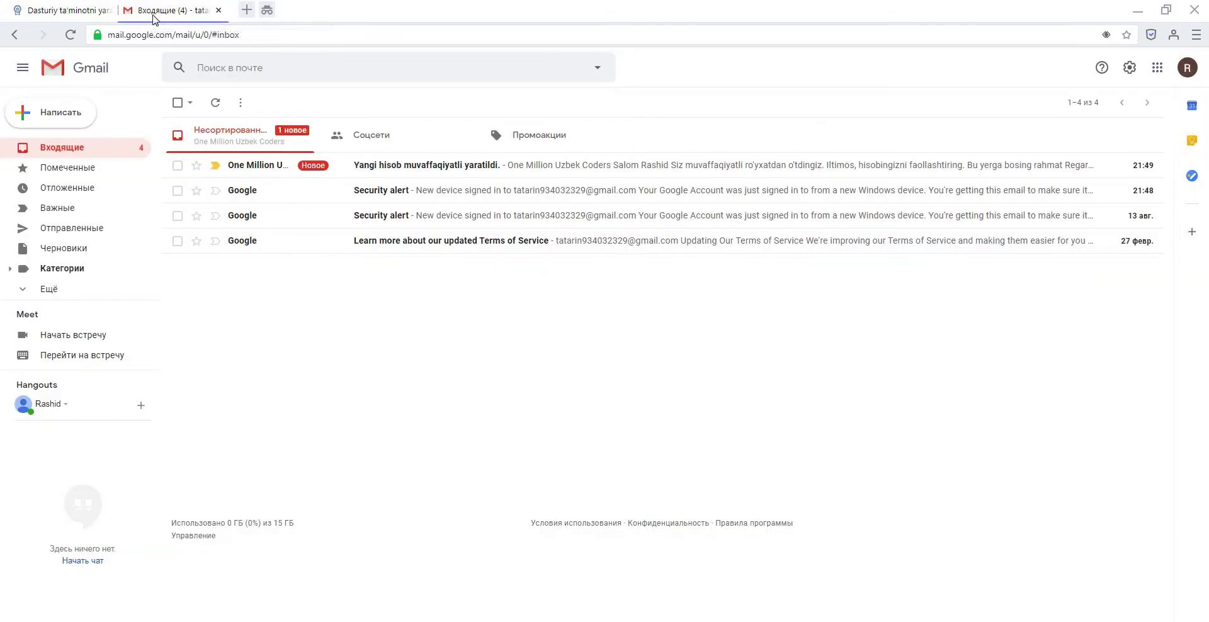
{"action": "left_click", "coordinate": [391, 169]}
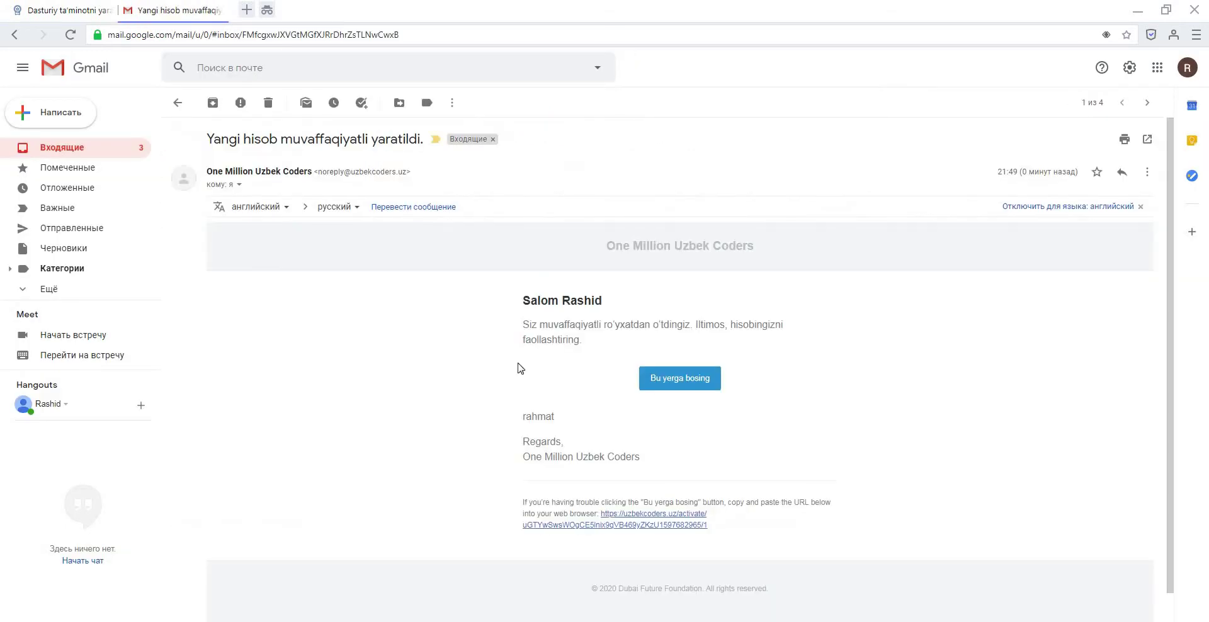
{"action": "left_click", "coordinate": [669, 380]}
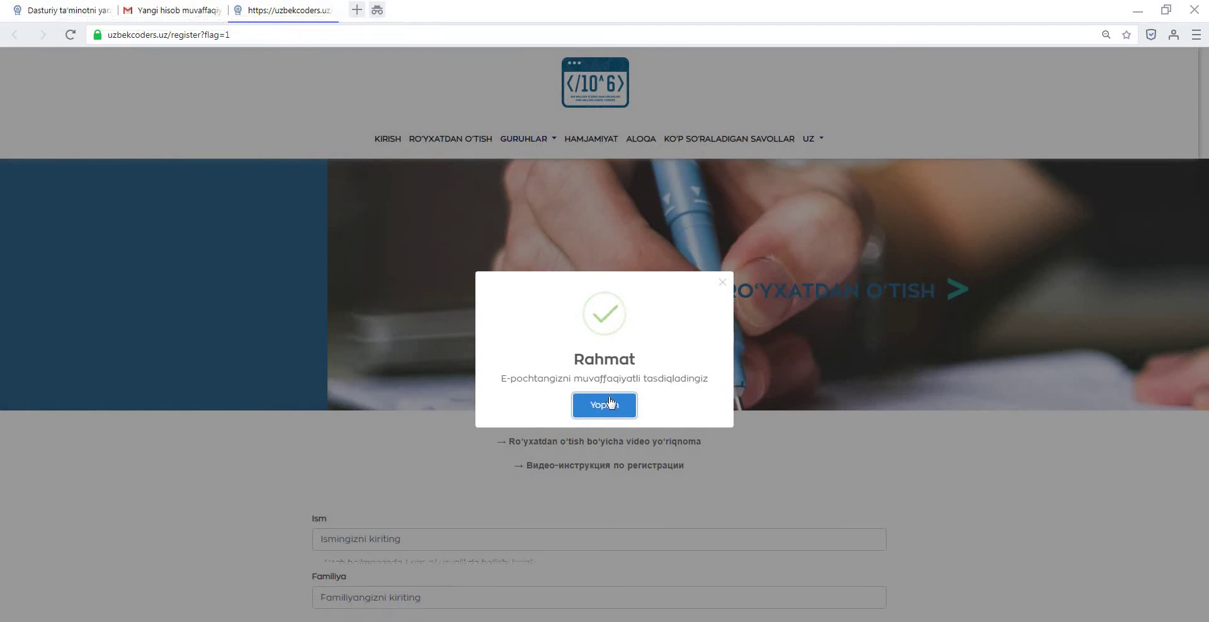
{"action": "left_click", "coordinate": [583, 405]}
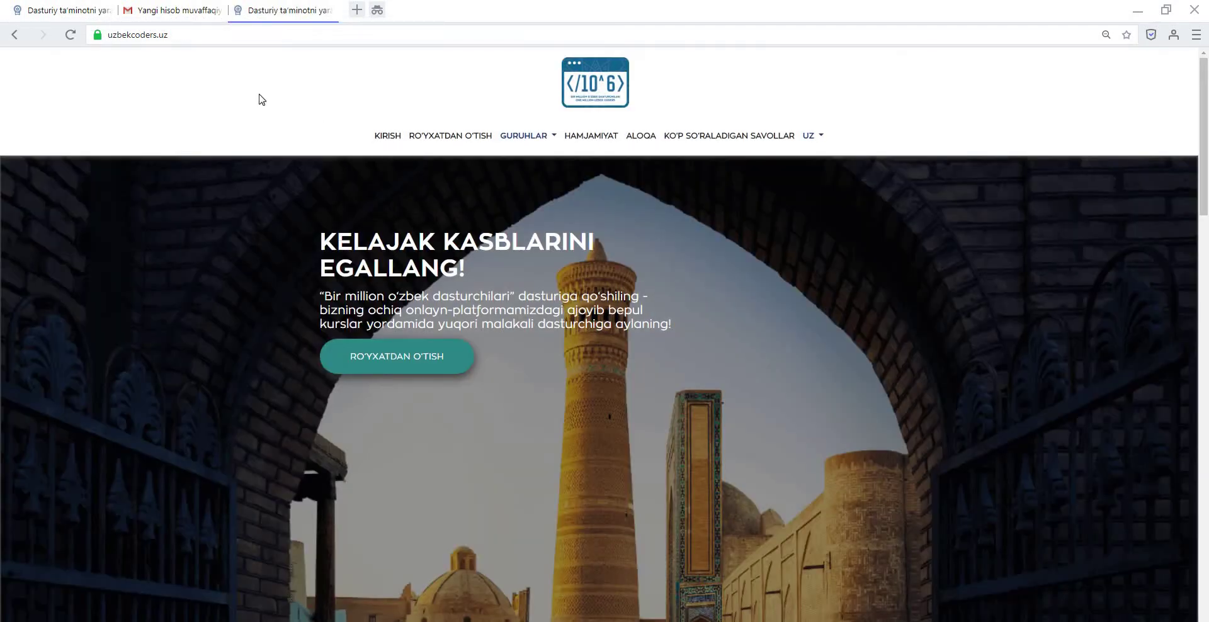
Close the older uzbekcoders.uz page and go to the login page (Kirish) in the remaining one.
{"action": "left_click", "coordinate": [109, 10]}
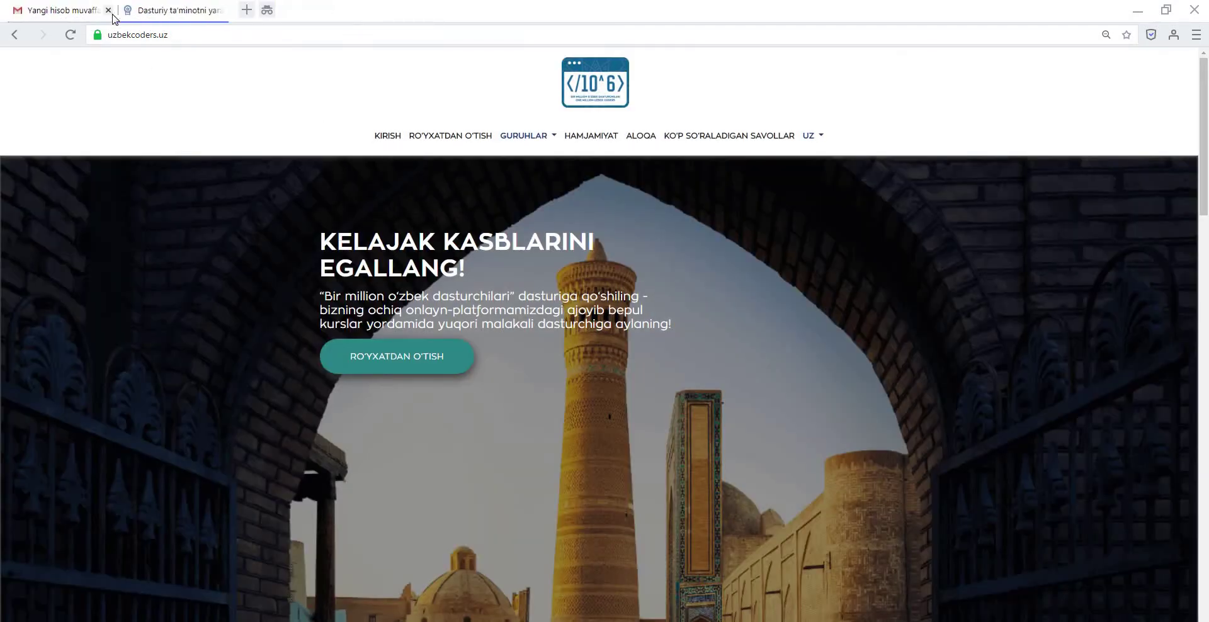
{"action": "left_click", "coordinate": [383, 136]}
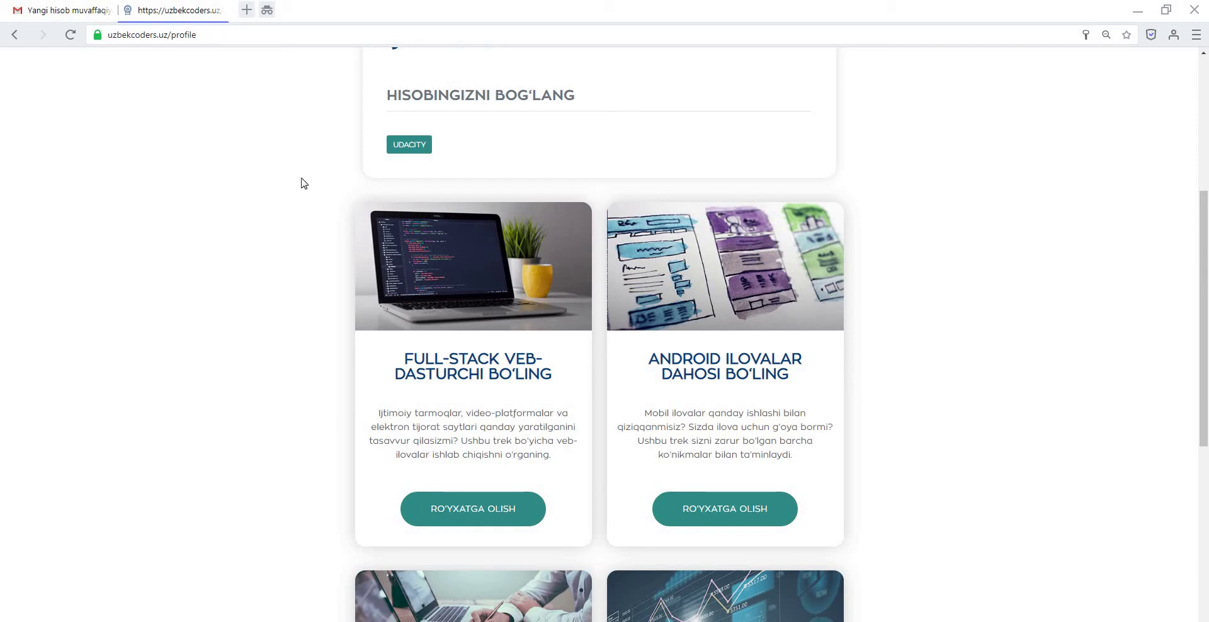
Link the Udacity account to the Uzbek Coders account and go back to the profile page.
{"action": "left_click", "coordinate": [414, 149]}
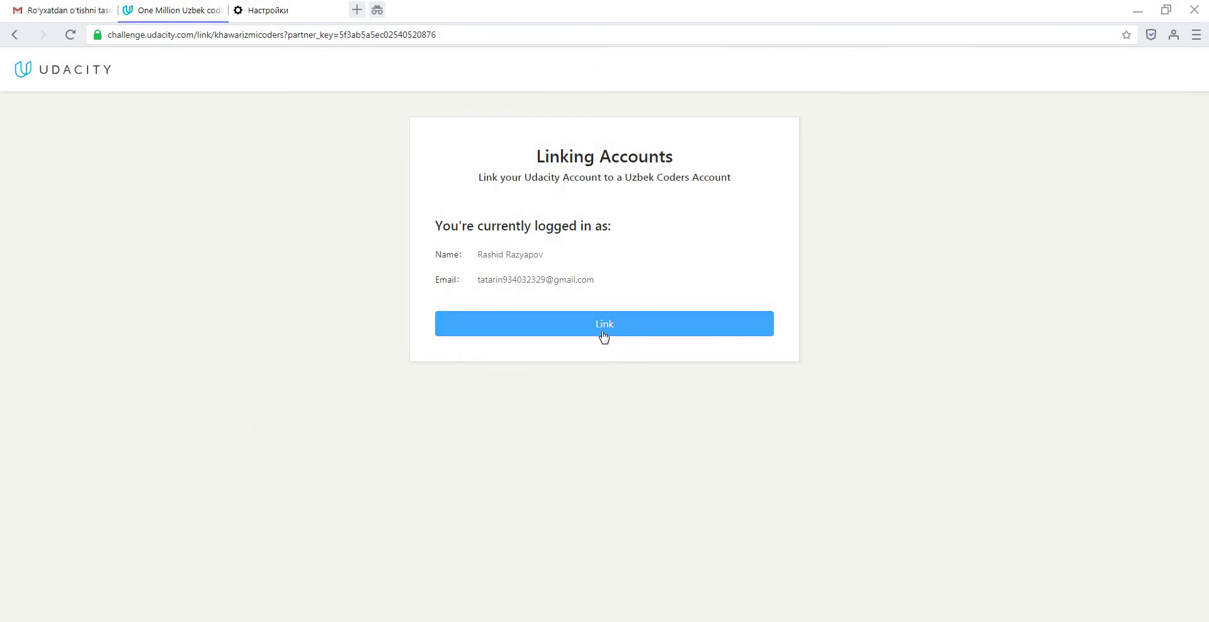
{"action": "left_click", "coordinate": [603, 334]}
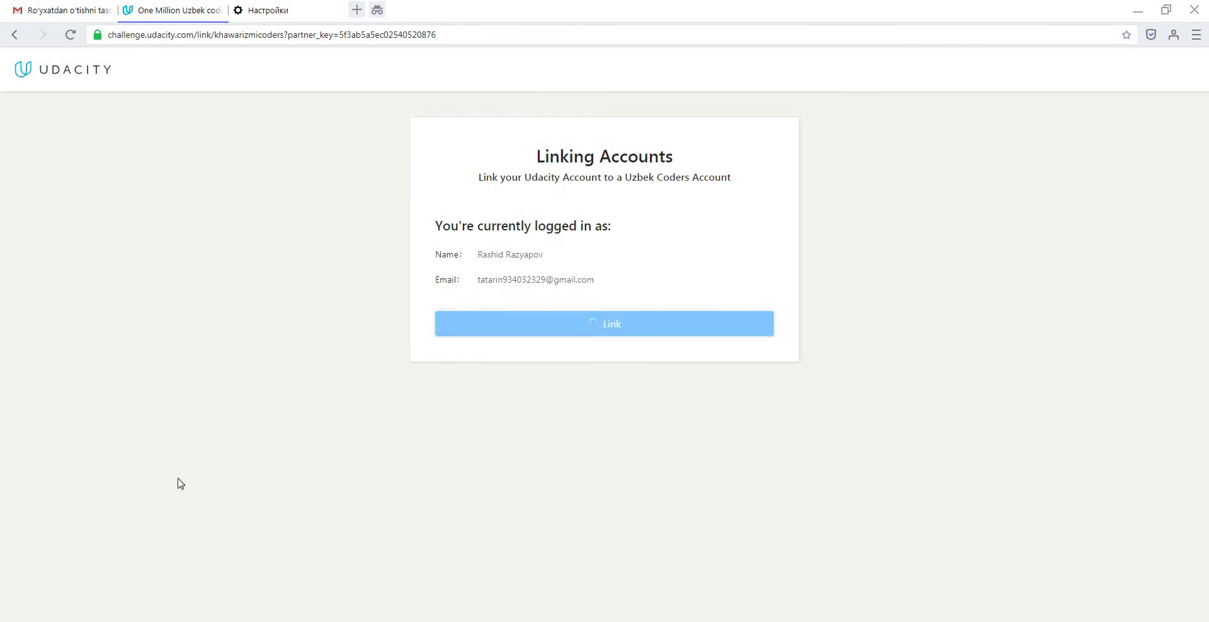
{"action": "left_click", "coordinate": [267, 11]}
{"action": "left_click", "coordinate": [182, 9]}
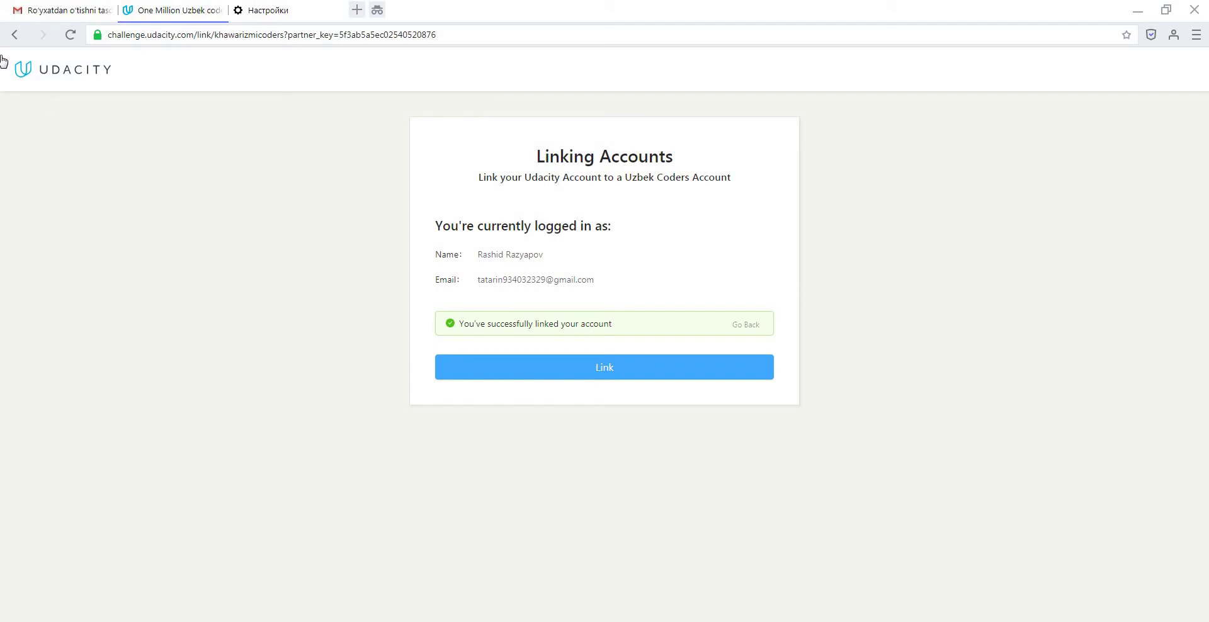
{"action": "left_click", "coordinate": [721, 325]}
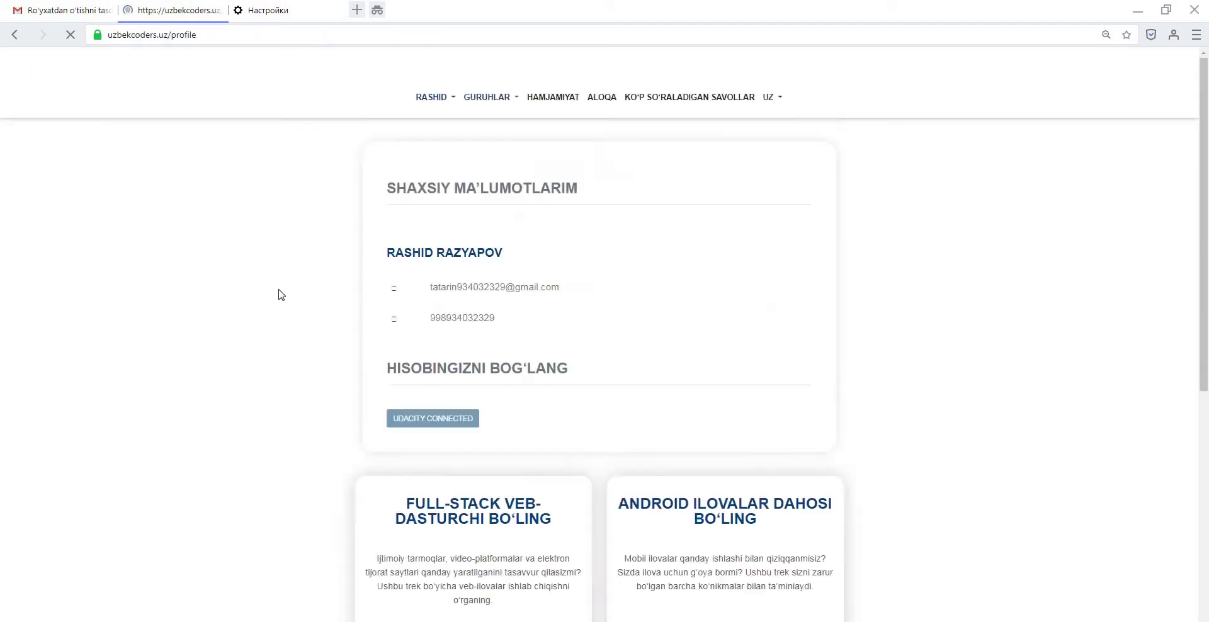
Enrol in the Full-Stack web developer track on the profile page and close the success message.
{"action": "scroll", "coordinate": [221, 331], "scroll_direction": "down", "scroll_amount": 6}
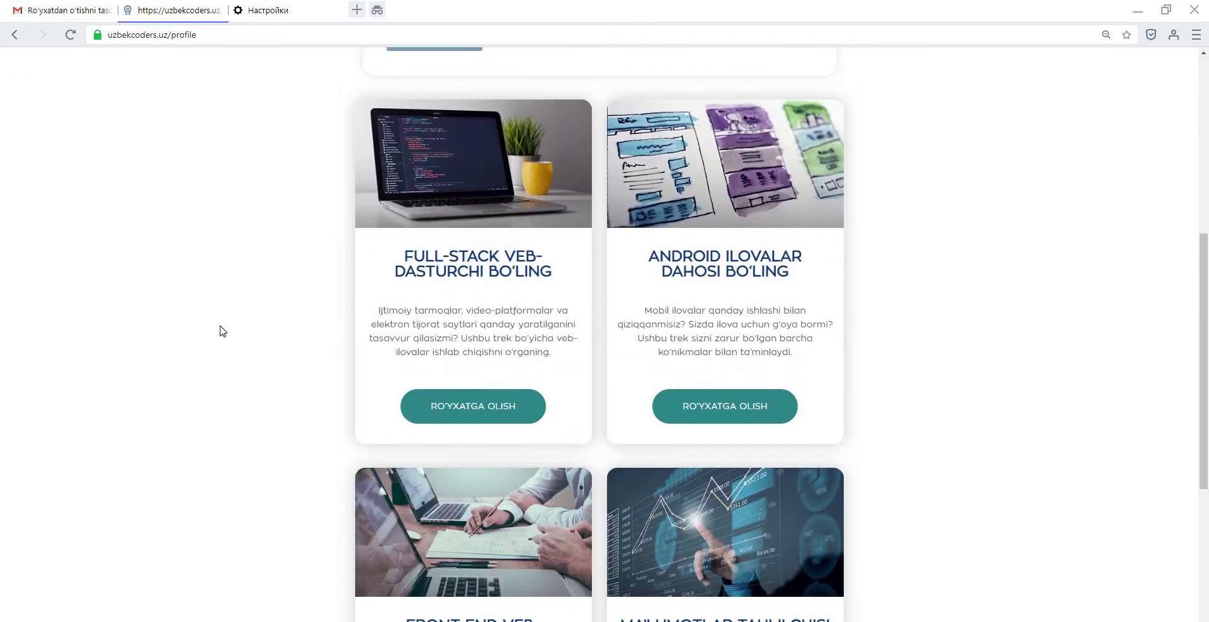
{"action": "scroll", "coordinate": [221, 331], "scroll_direction": "up", "scroll_amount": 2}
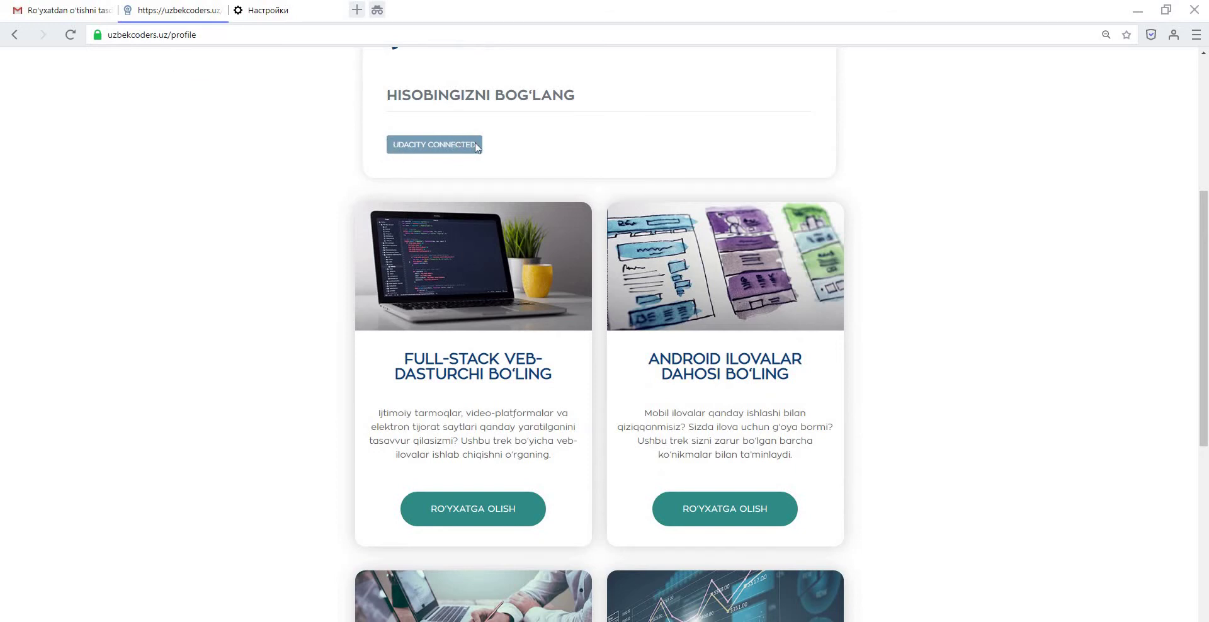
{"action": "scroll", "coordinate": [200, 280], "scroll_direction": "down", "scroll_amount": 3}
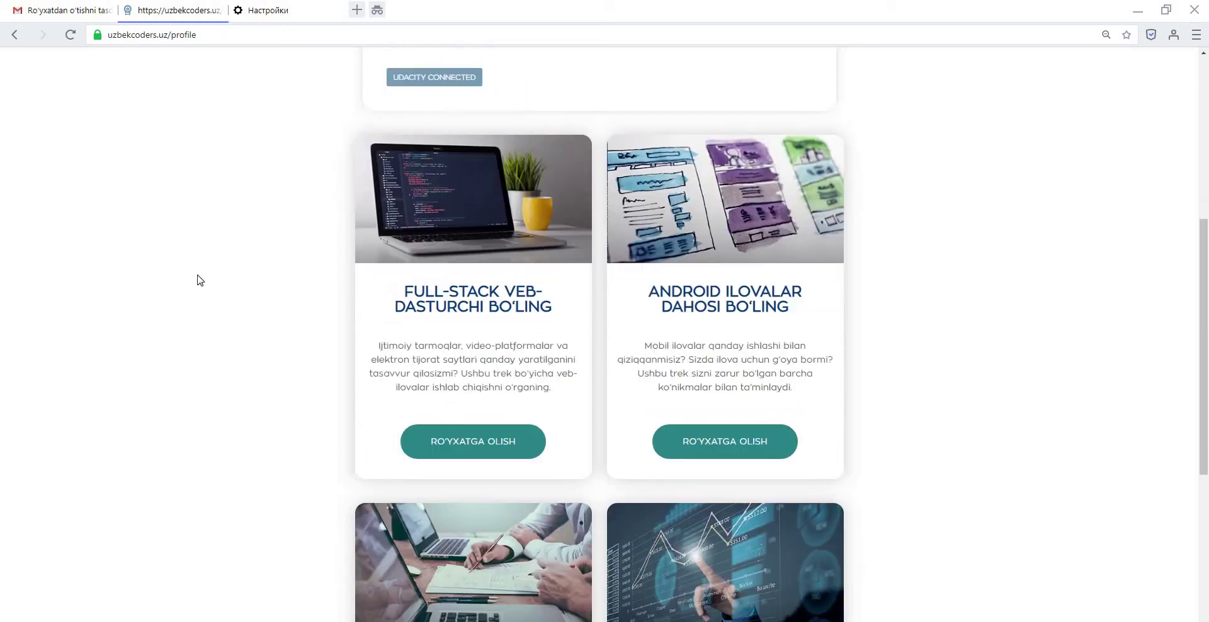
{"action": "scroll", "coordinate": [200, 280], "scroll_direction": "down", "scroll_amount": 2}
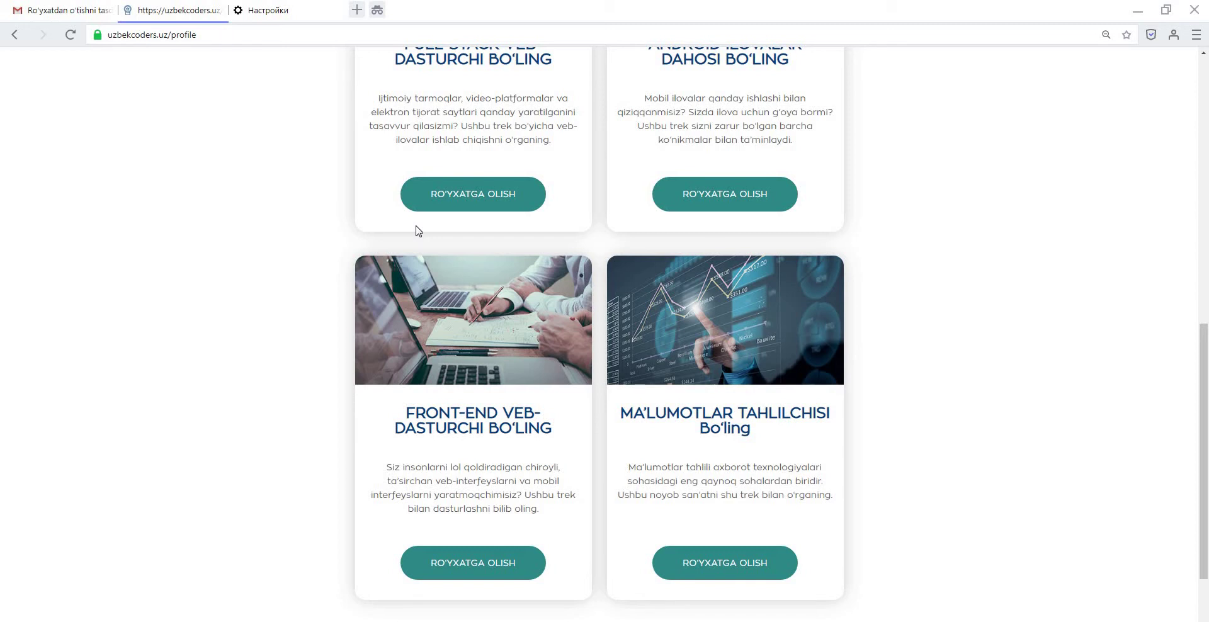
{"action": "scroll", "coordinate": [392, 253], "scroll_direction": "up", "scroll_amount": 2}
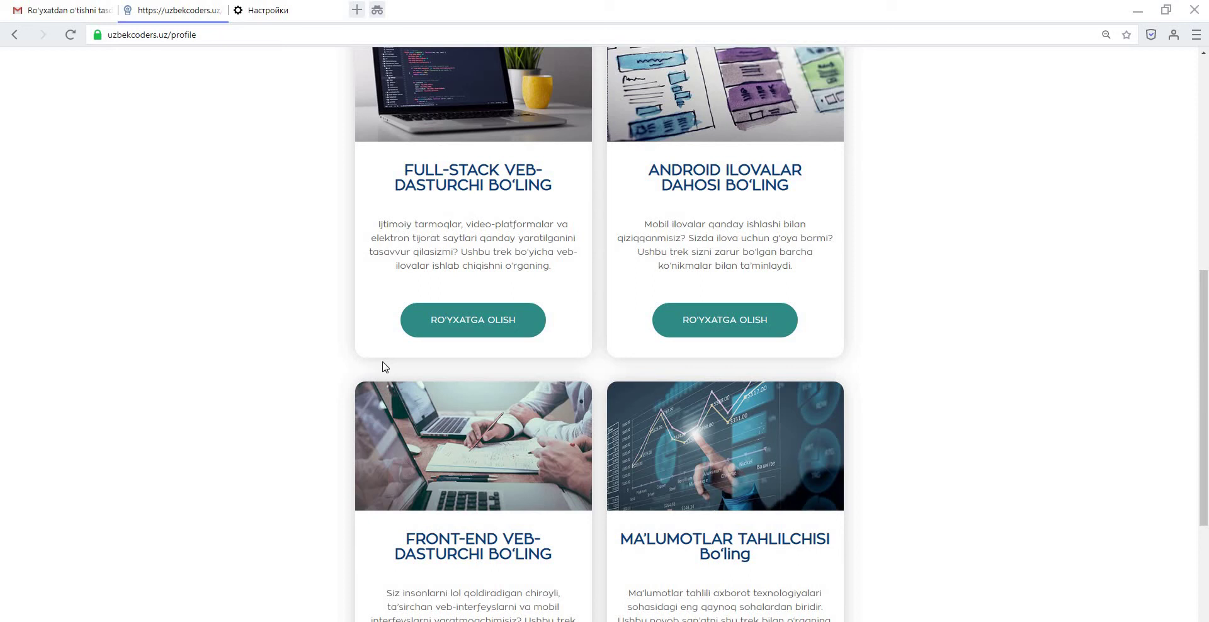
{"action": "scroll", "coordinate": [366, 426], "scroll_direction": "down", "scroll_amount": 2}
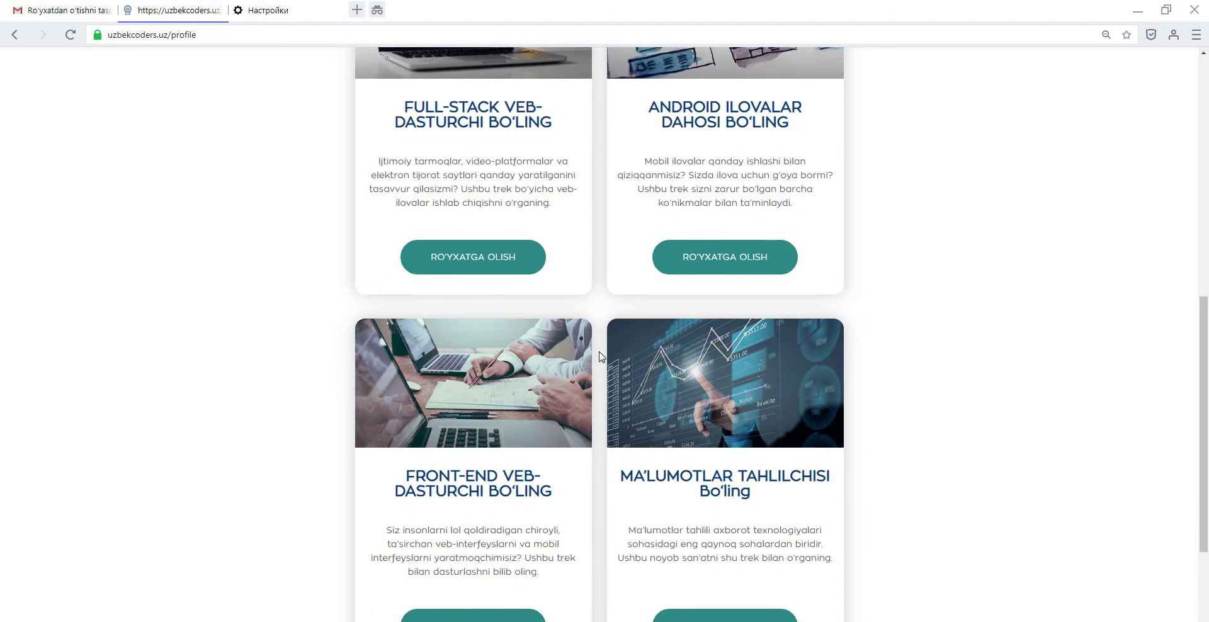
{"action": "scroll", "coordinate": [580, 348], "scroll_direction": "up", "scroll_amount": 2}
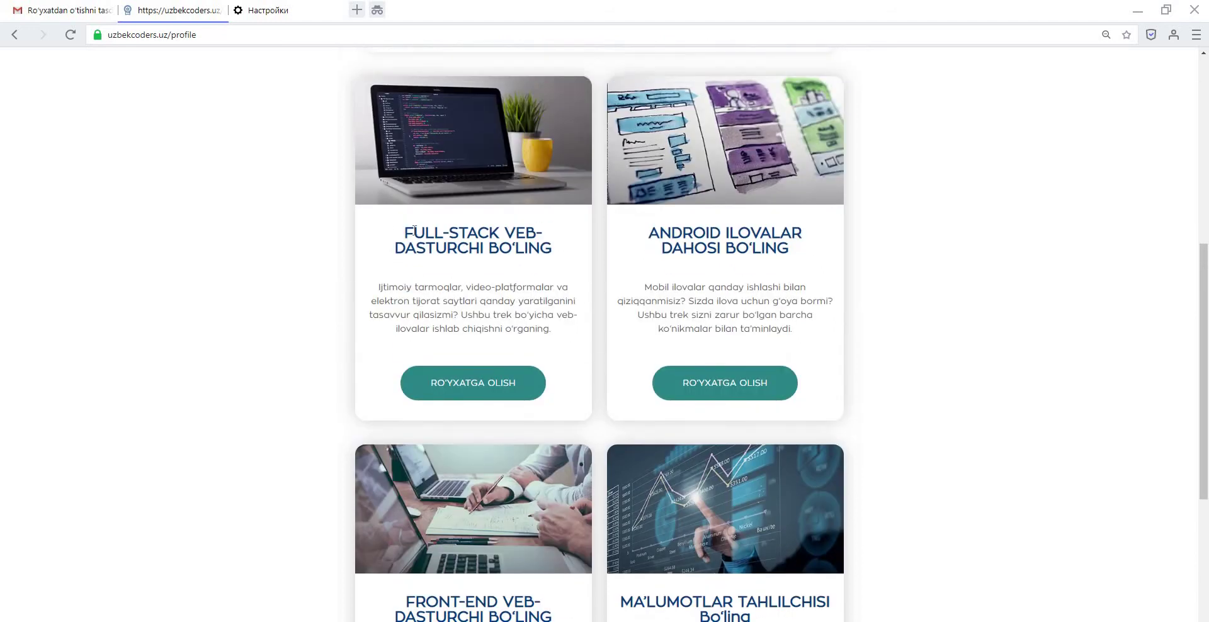
{"action": "left_click", "coordinate": [477, 387]}
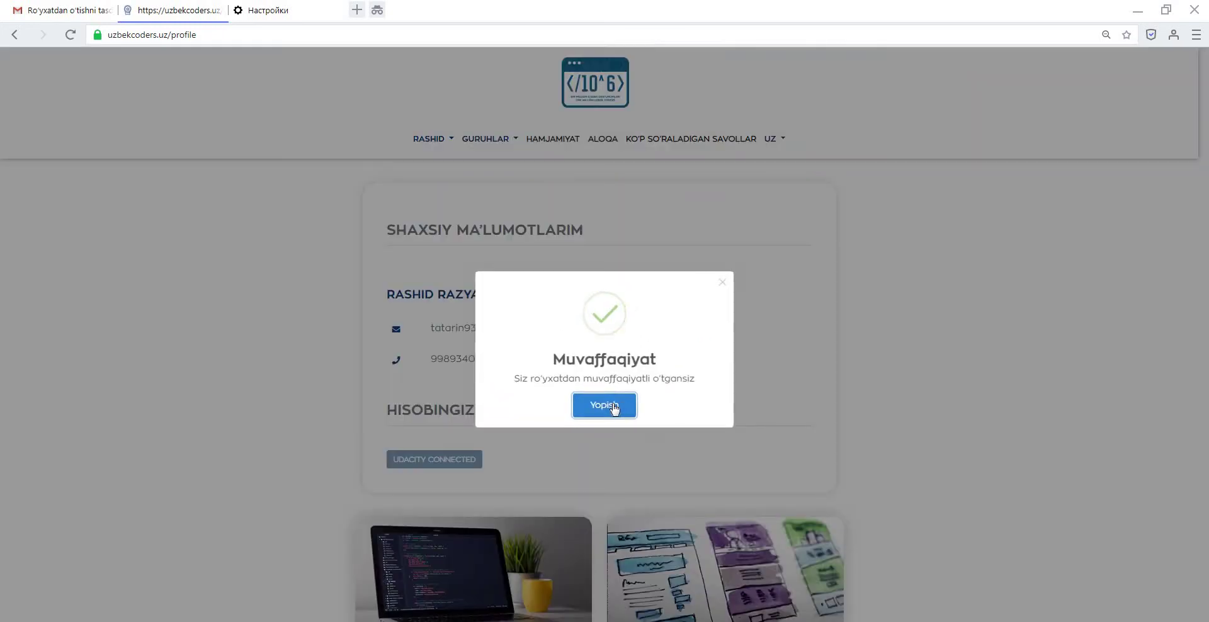
{"action": "left_click", "coordinate": [609, 408]}
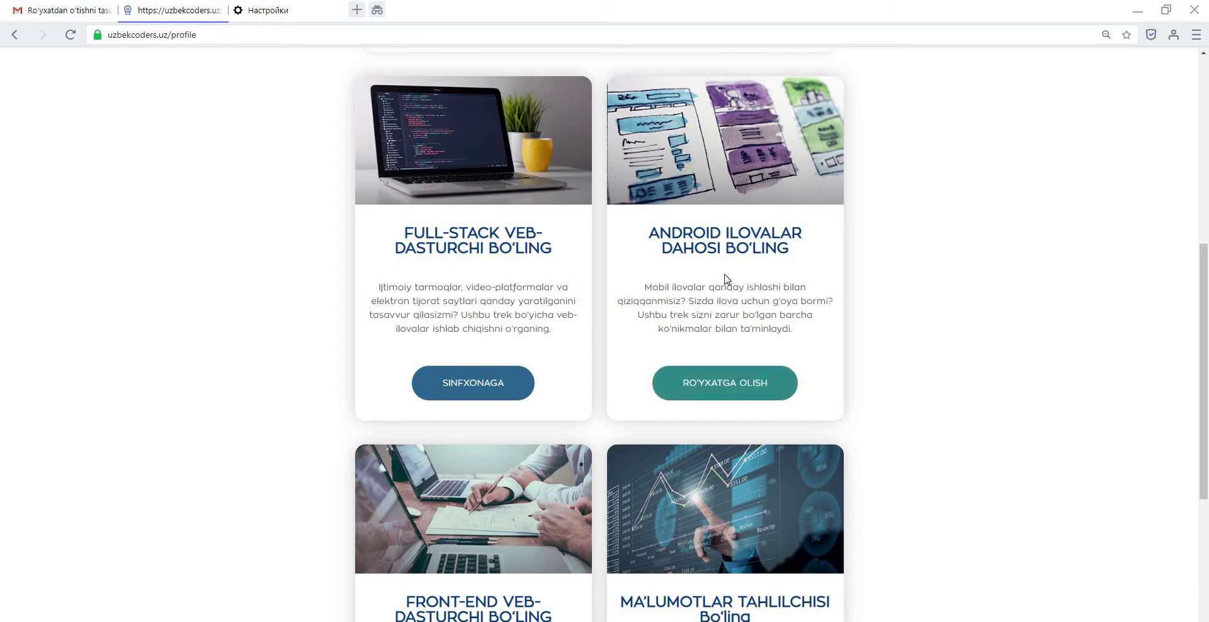
Enter the classroom of the enrolled Full-Stack web developer track from its profile card.
{"action": "scroll", "coordinate": [574, 287], "scroll_direction": "down", "scroll_amount": 3}
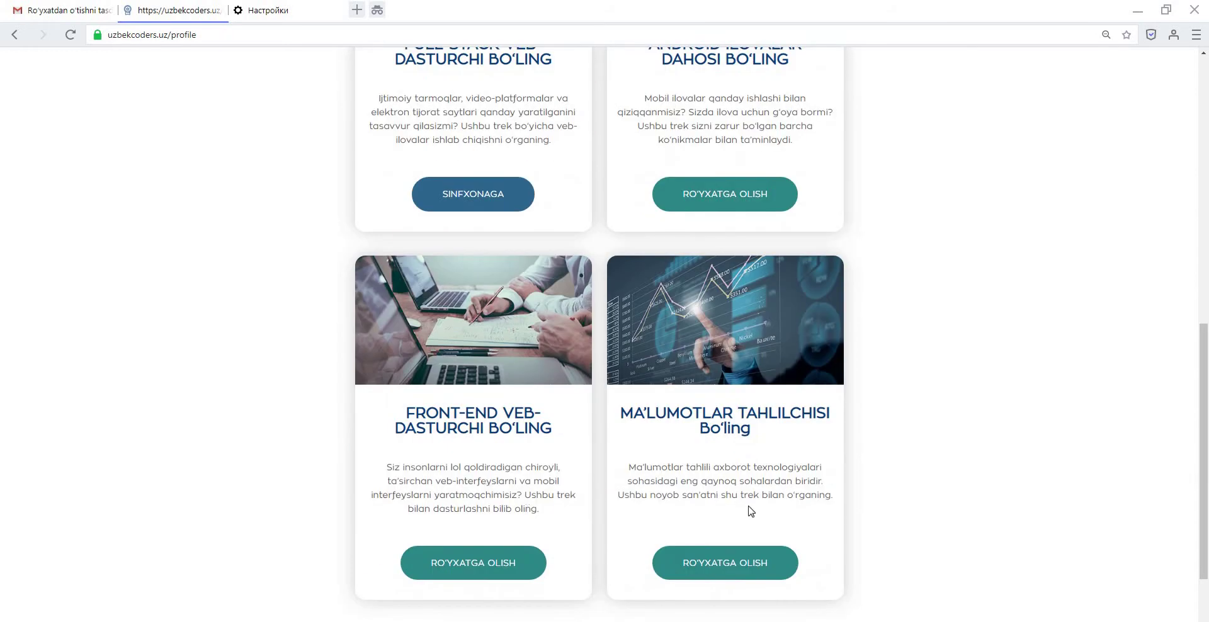
{"action": "scroll", "coordinate": [455, 331], "scroll_direction": "up", "scroll_amount": 2}
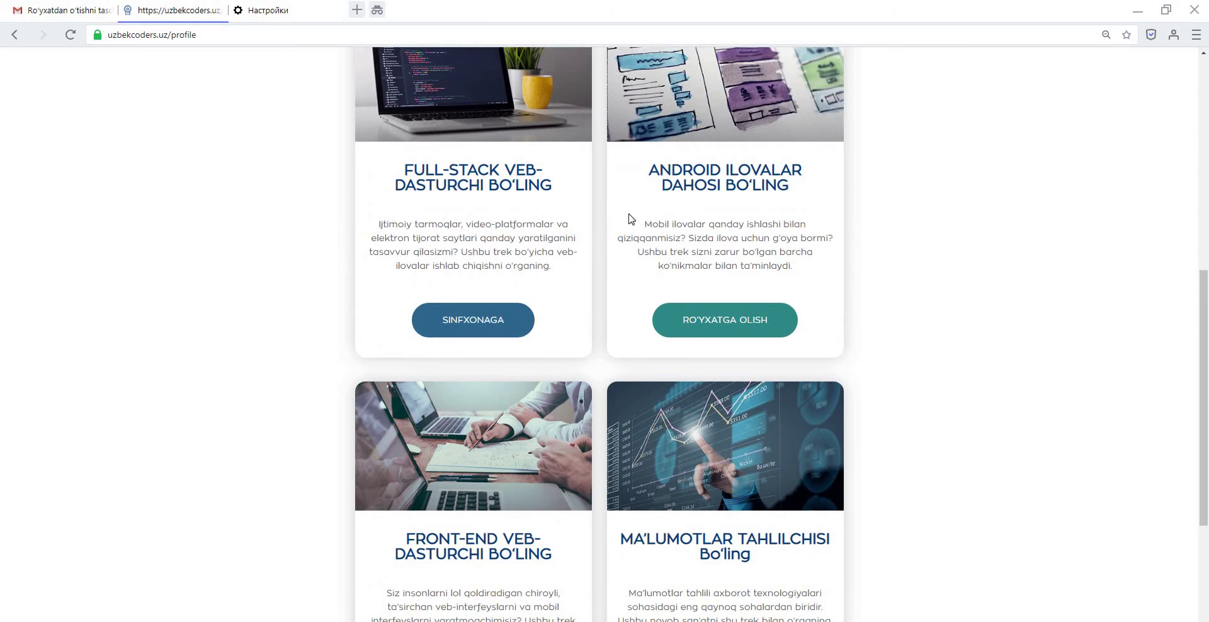
{"action": "scroll", "coordinate": [539, 222], "scroll_direction": "up", "scroll_amount": 3}
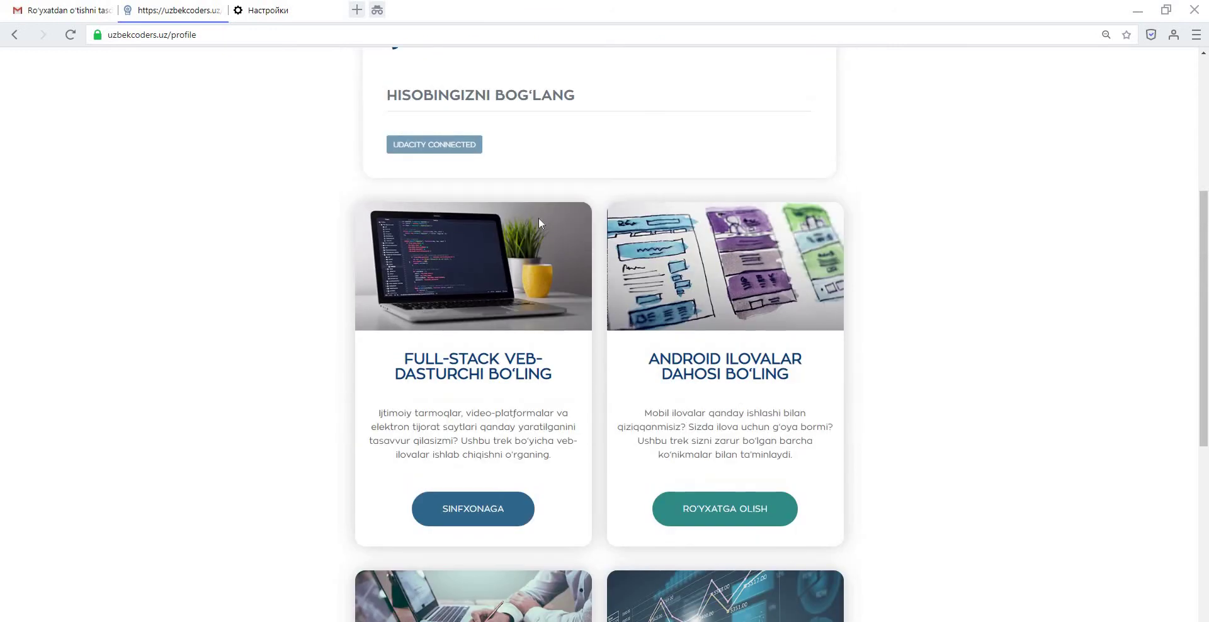
{"action": "scroll", "coordinate": [456, 265], "scroll_direction": "down", "scroll_amount": 1}
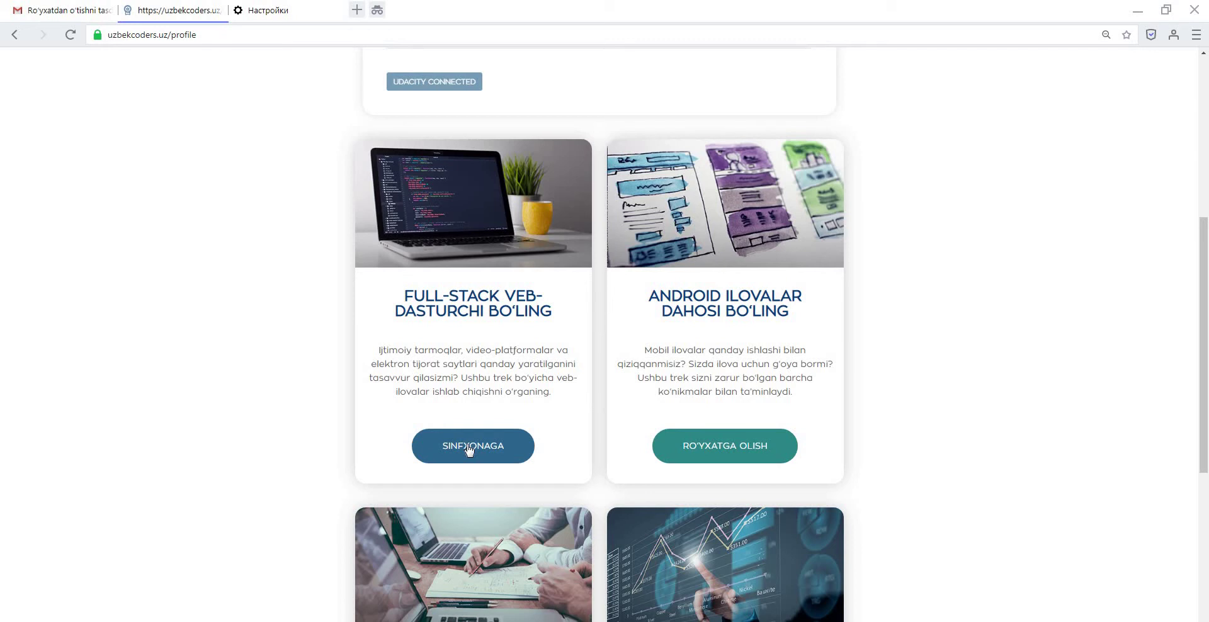
{"action": "left_click", "coordinate": [458, 452]}
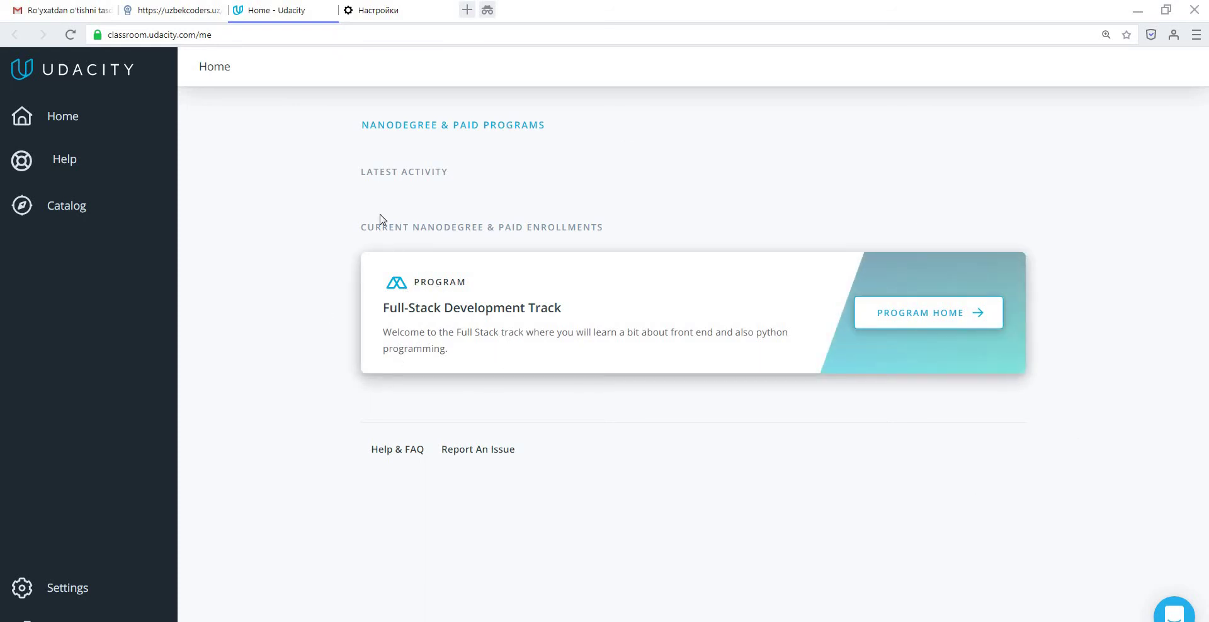
Open the Full-Stack Development Track's program home and continue to Lesson 1: Intro to the Program.
{"action": "left_click", "coordinate": [899, 323]}
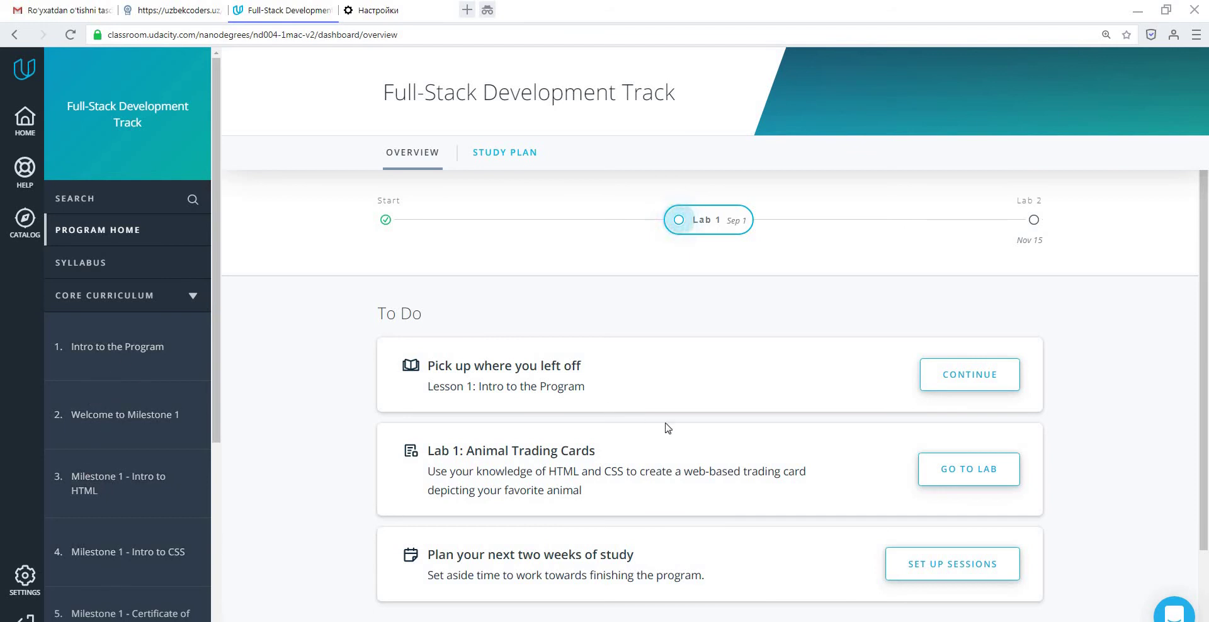
{"action": "left_click", "coordinate": [981, 383]}
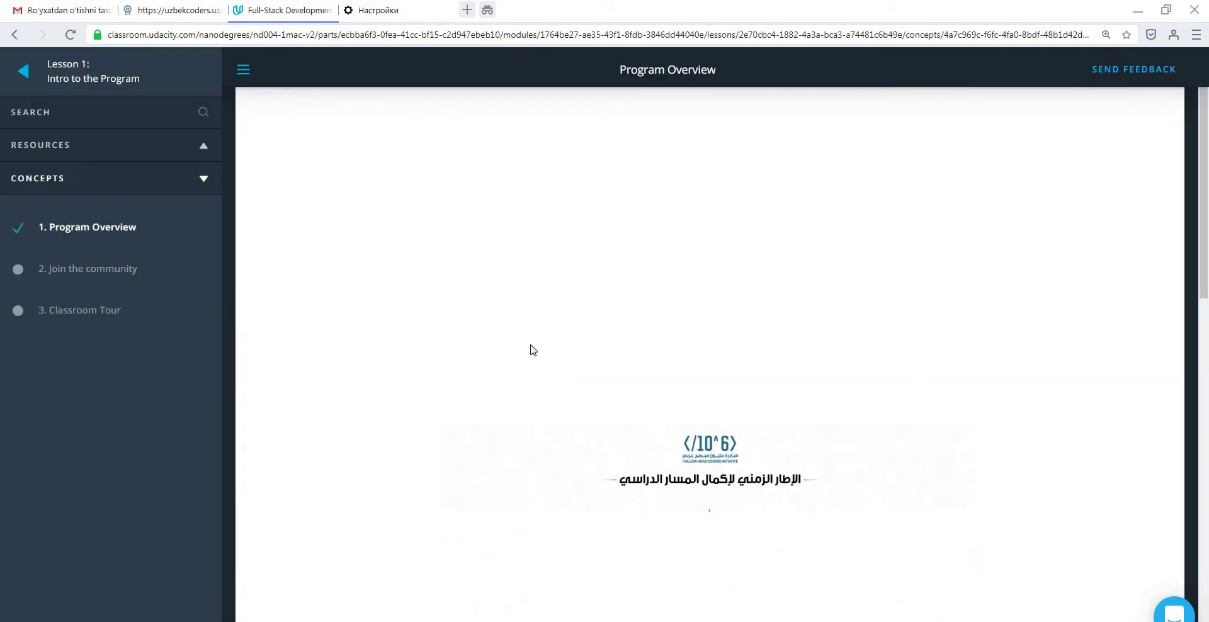
Read through the Program Overview page and continue to the Join the community concept.
{"action": "scroll", "coordinate": [521, 398], "scroll_direction": "down", "scroll_amount": 7}
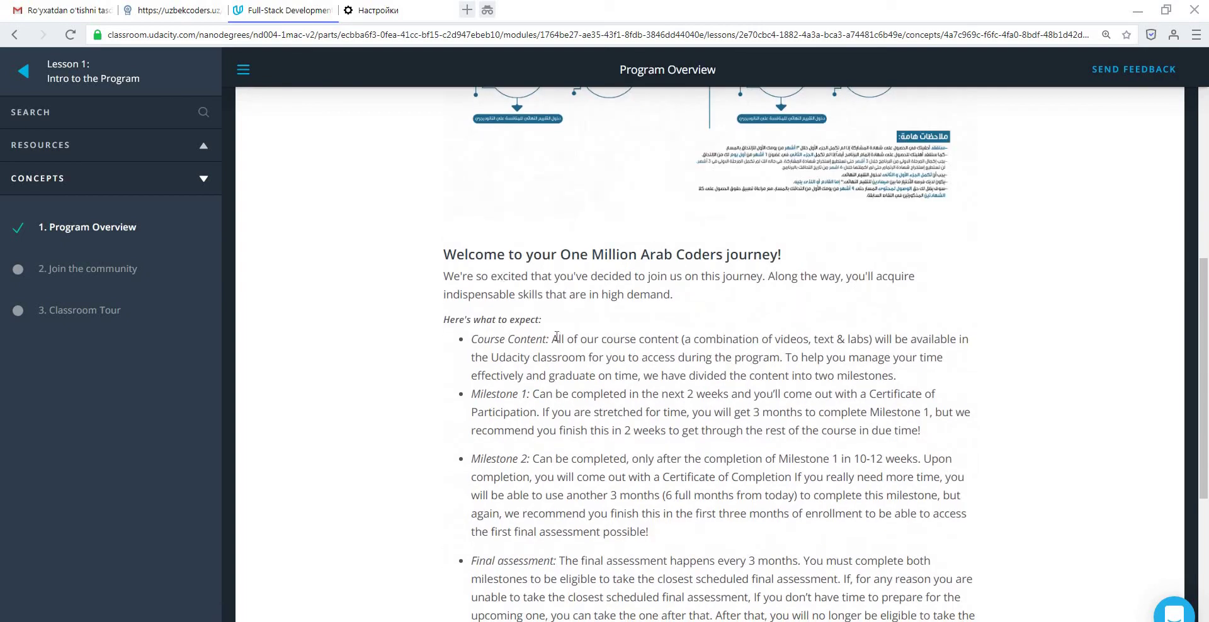
{"action": "scroll", "coordinate": [509, 321], "scroll_direction": "down", "scroll_amount": 4}
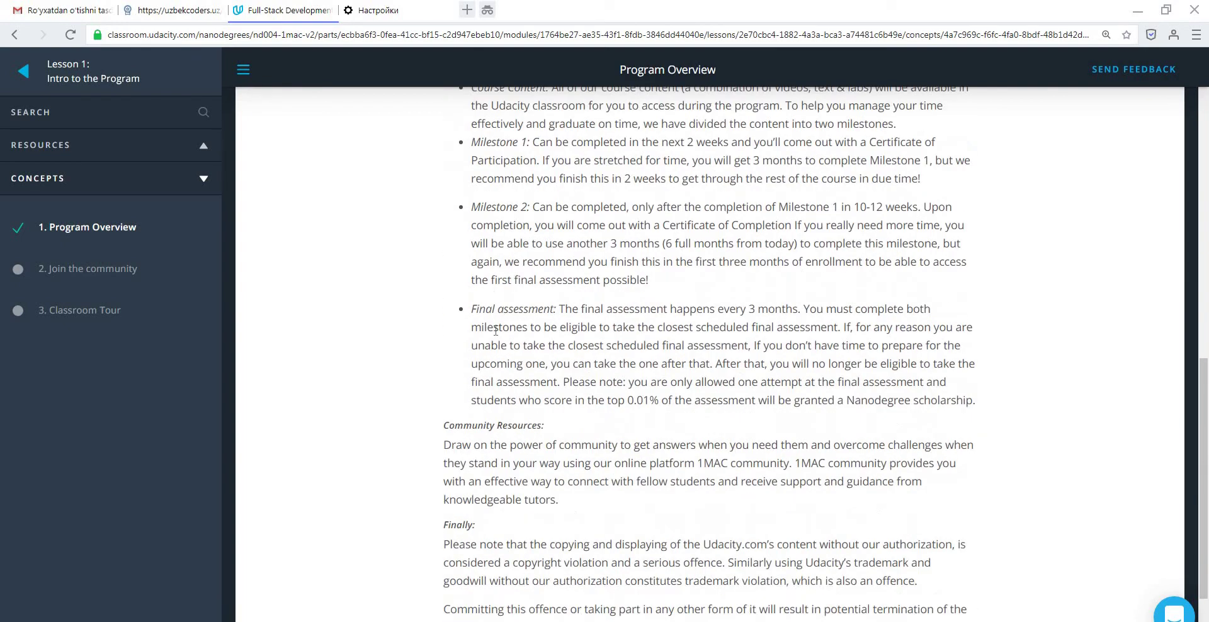
{"action": "scroll", "coordinate": [495, 330], "scroll_direction": "down", "scroll_amount": 2}
{"action": "left_click", "coordinate": [1109, 607]}
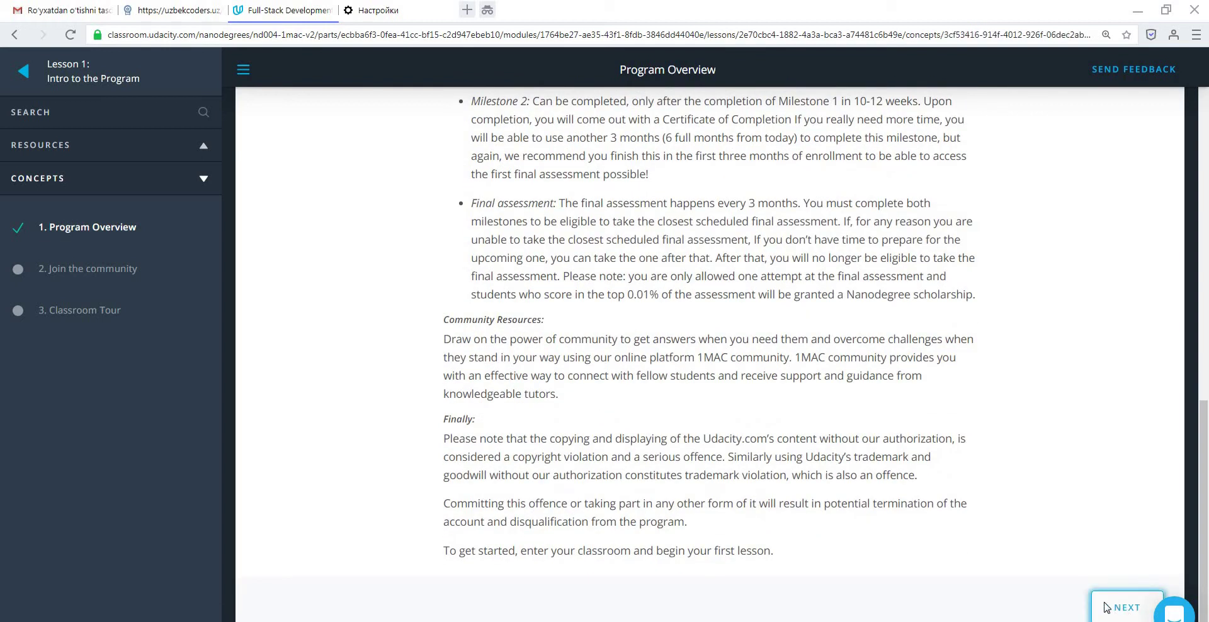
Look over the Join the community page and briefly play its 1MAC community video before pausing it.
{"action": "scroll", "coordinate": [693, 488], "scroll_direction": "down", "scroll_amount": 5}
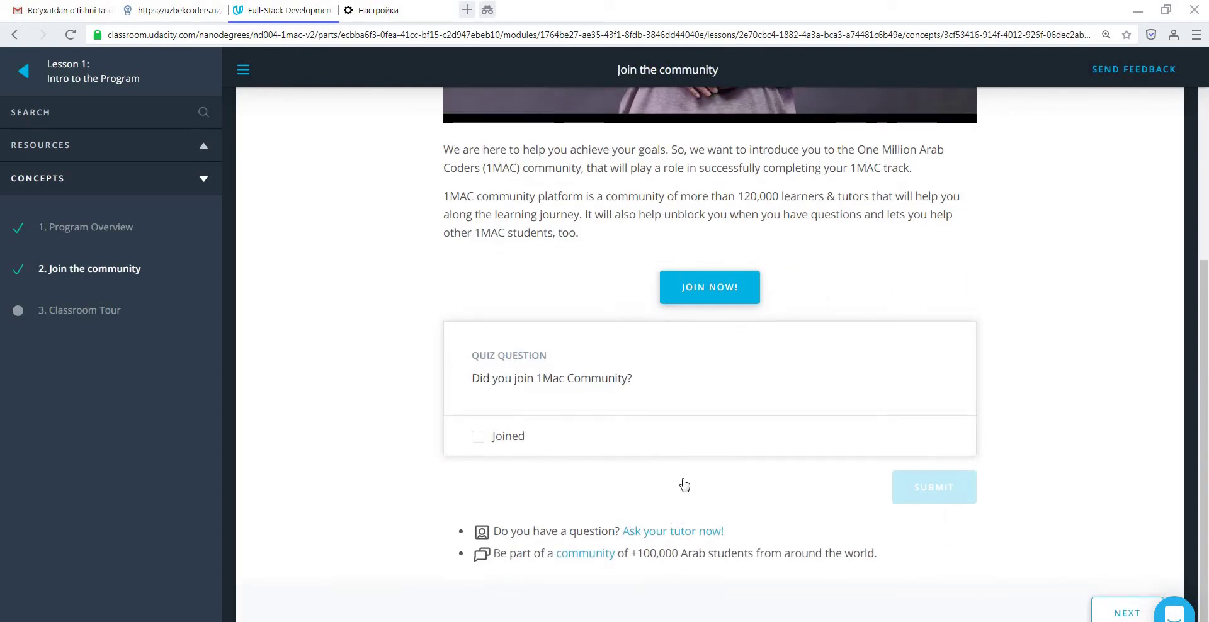
{"action": "scroll", "coordinate": [684, 485], "scroll_direction": "up", "scroll_amount": 2}
{"action": "scroll", "coordinate": [691, 492], "scroll_direction": "down", "scroll_amount": 1}
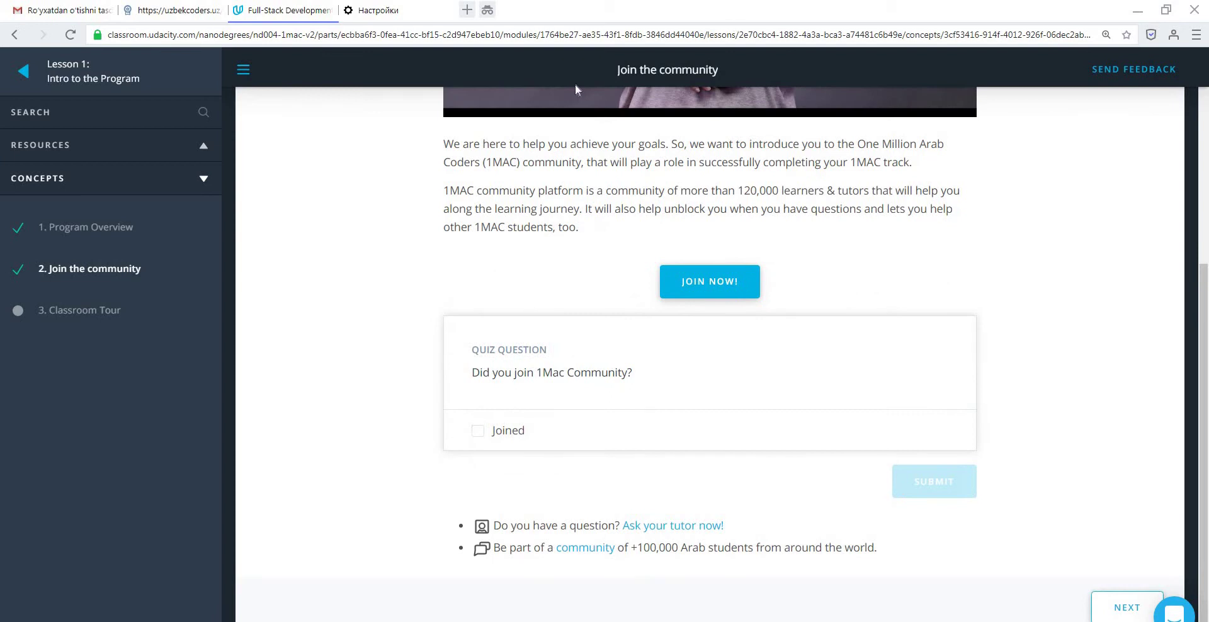
{"action": "scroll", "coordinate": [818, 375], "scroll_direction": "up", "scroll_amount": 5}
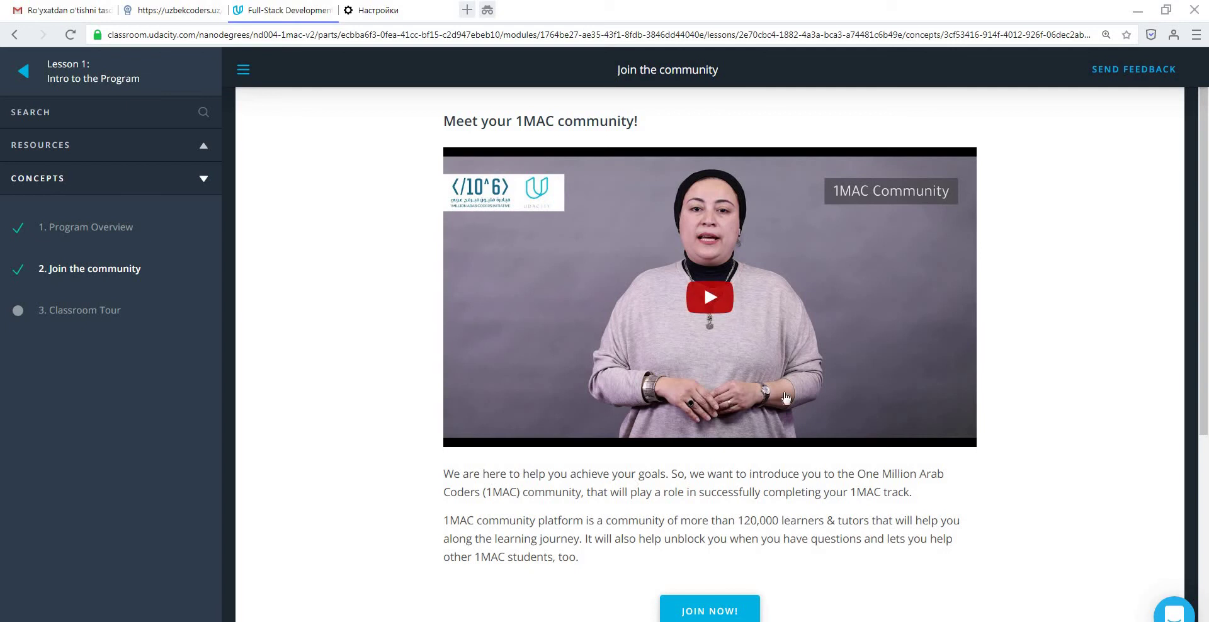
{"action": "left_click", "coordinate": [711, 300]}
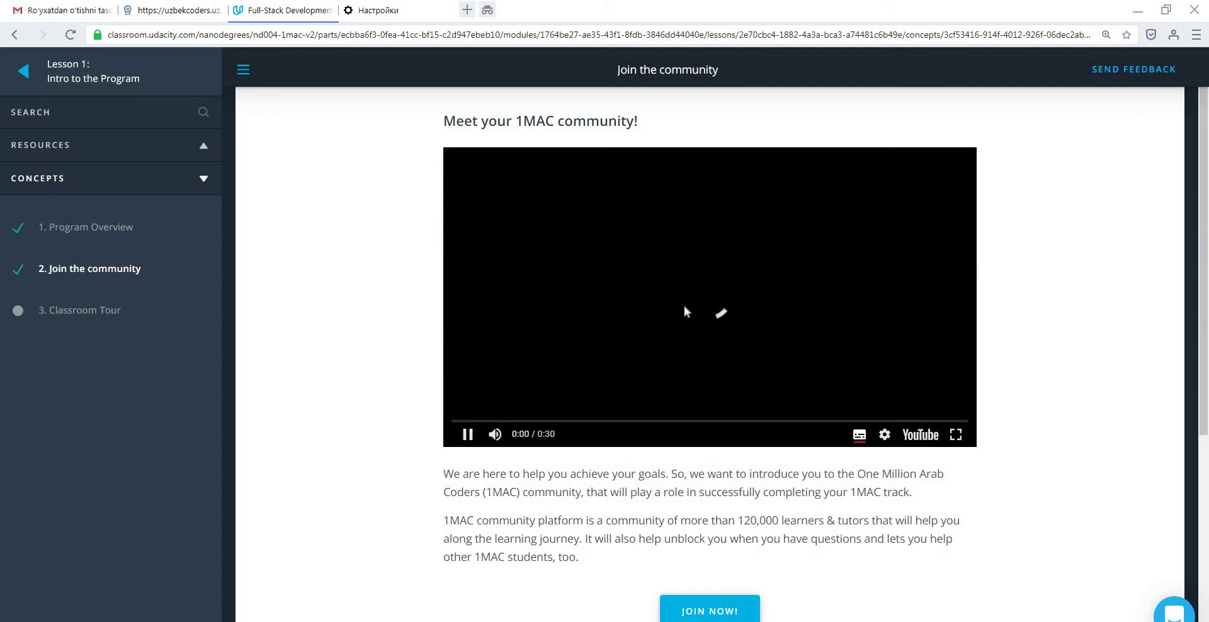
{"action": "left_click", "coordinate": [725, 308]}
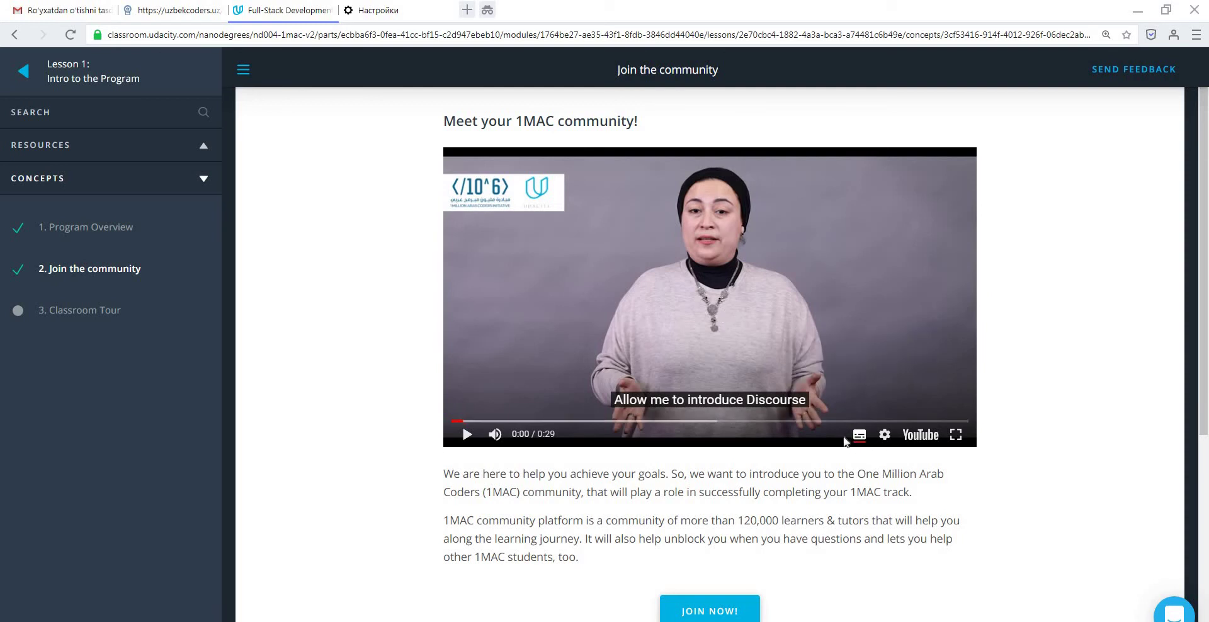
Set the 1MAC community video's subtitles to auto-translate into Uzbek (Узбекский) and leave the video paused after a short playback.
{"action": "left_click", "coordinate": [859, 436]}
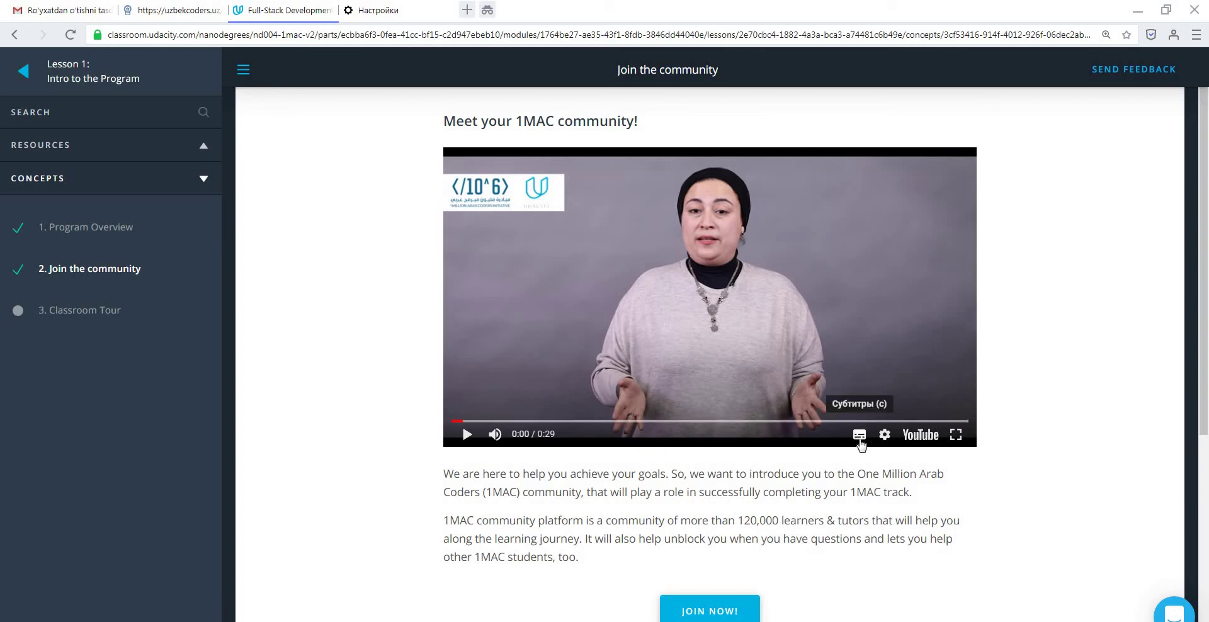
{"action": "left_click", "coordinate": [860, 435]}
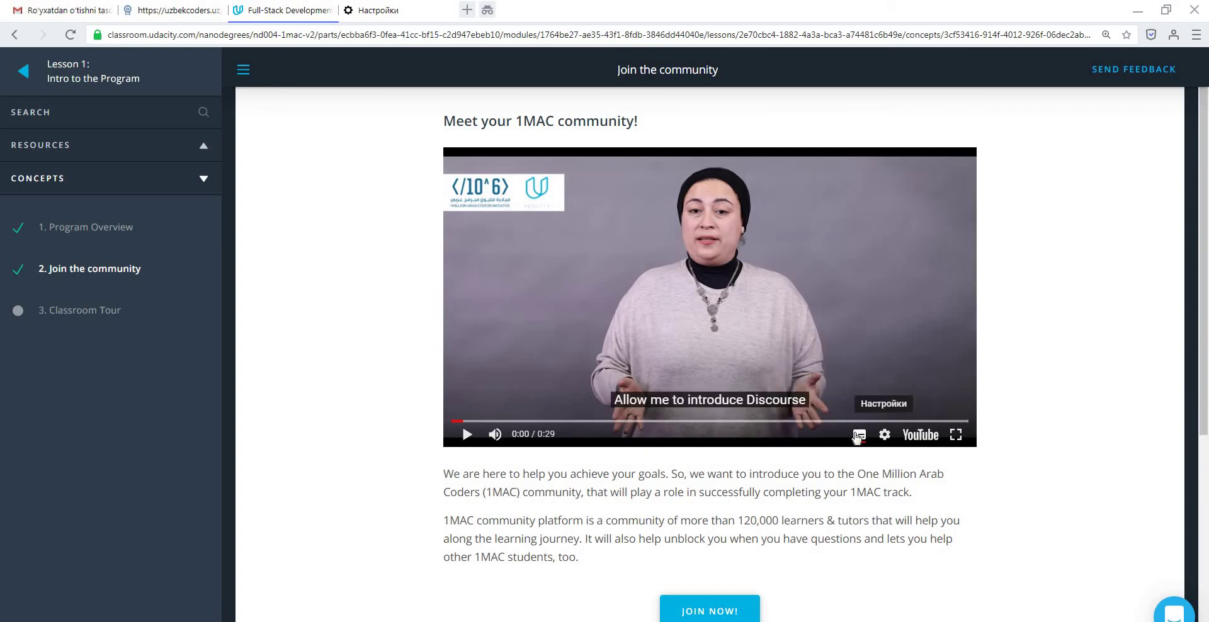
{"action": "left_click", "coordinate": [885, 437]}
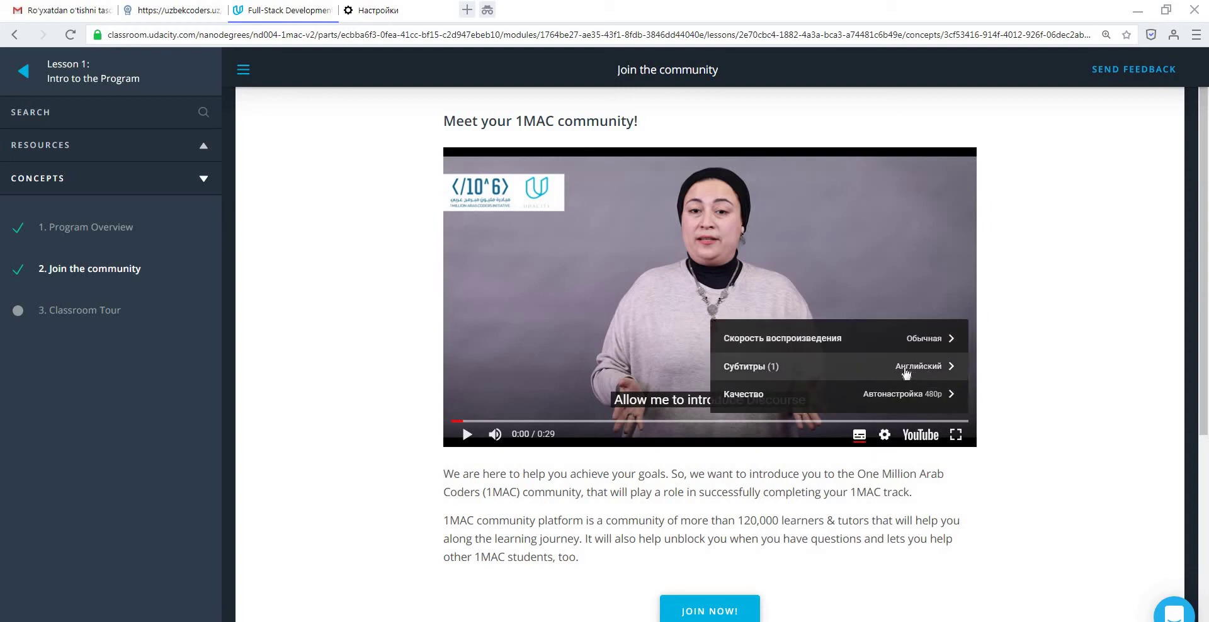
{"action": "left_click", "coordinate": [906, 372]}
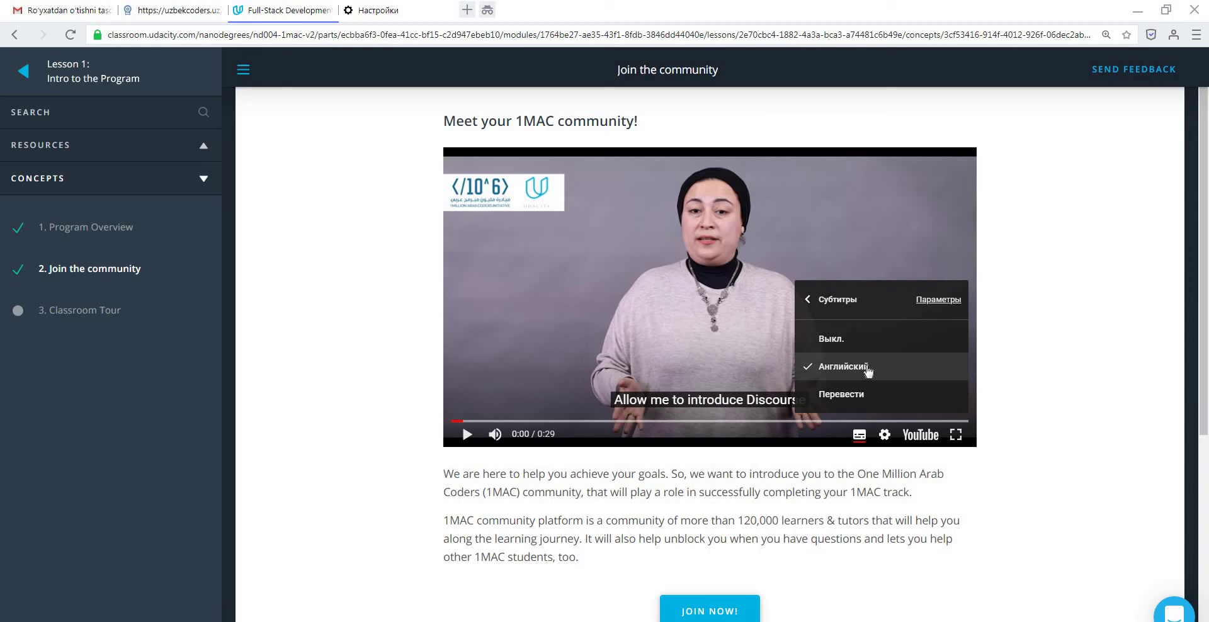
{"action": "scroll", "coordinate": [869, 372], "scroll_direction": "down", "scroll_amount": 3}
{"action": "scroll", "coordinate": [869, 372], "scroll_direction": "up", "scroll_amount": 2}
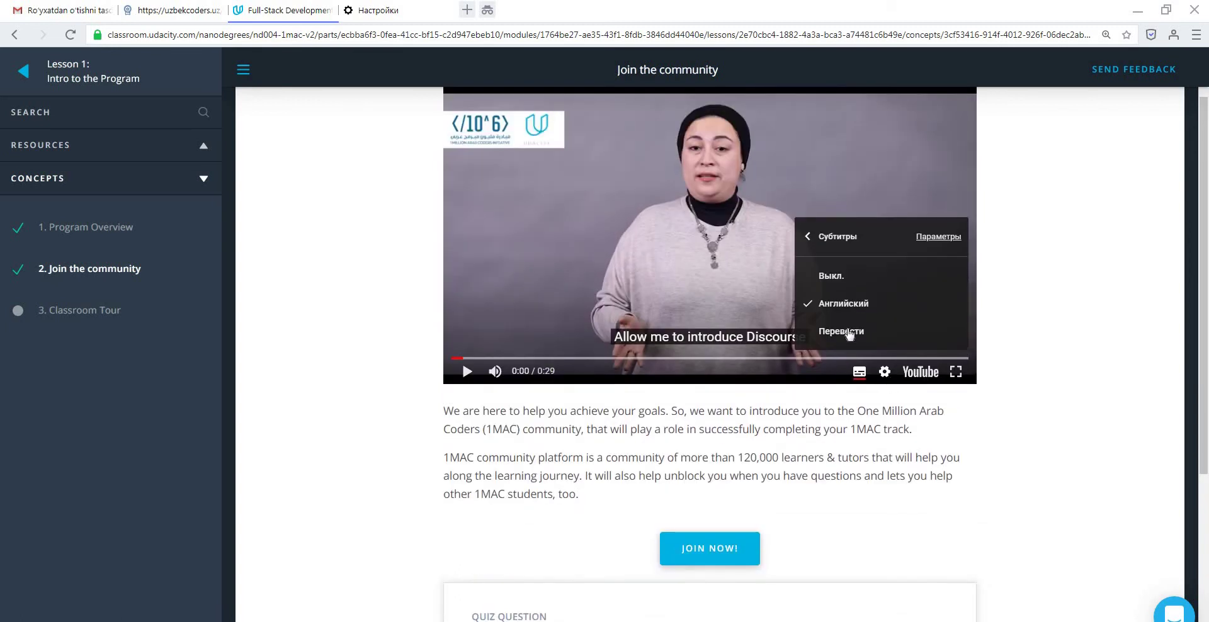
{"action": "scroll", "coordinate": [848, 336], "scroll_direction": "up", "scroll_amount": 1}
{"action": "left_click", "coordinate": [844, 392]}
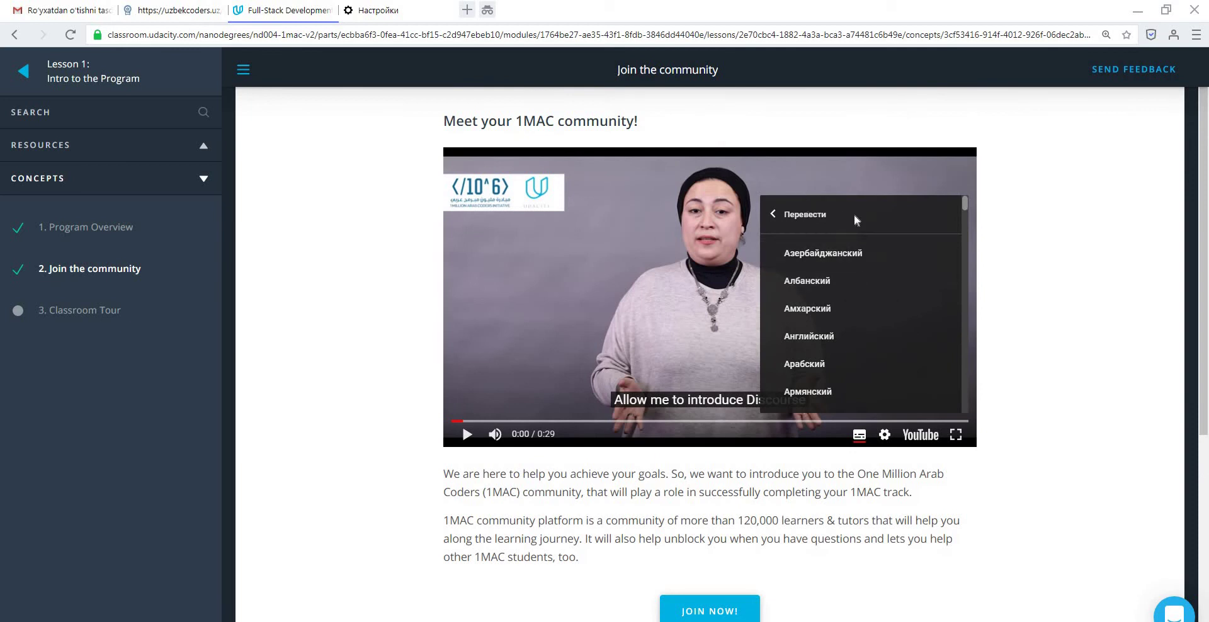
{"action": "scroll", "coordinate": [838, 337], "scroll_direction": "down", "scroll_amount": 3}
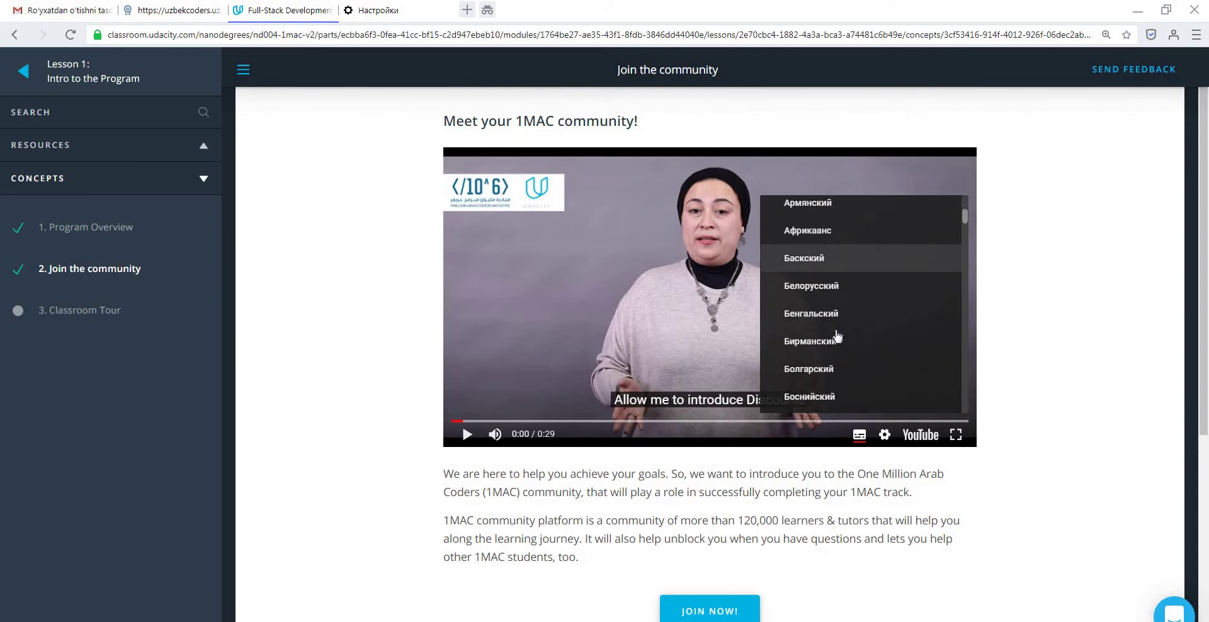
{"action": "scroll", "coordinate": [841, 336], "scroll_direction": "down", "scroll_amount": 6}
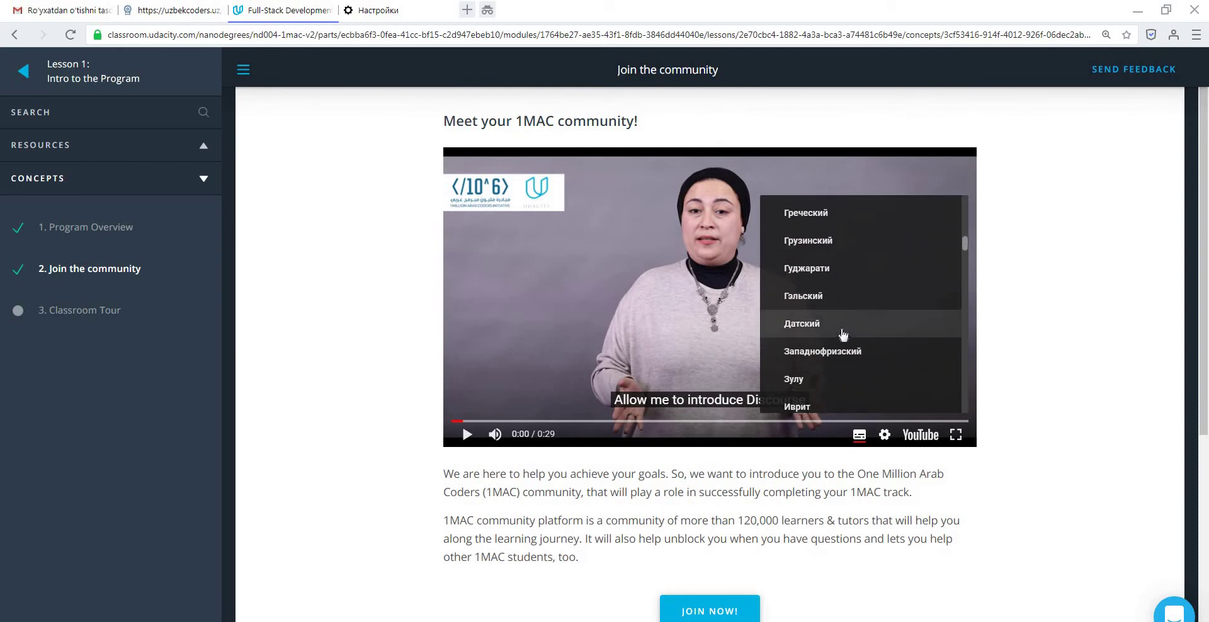
{"action": "scroll", "coordinate": [844, 334], "scroll_direction": "down", "scroll_amount": 3}
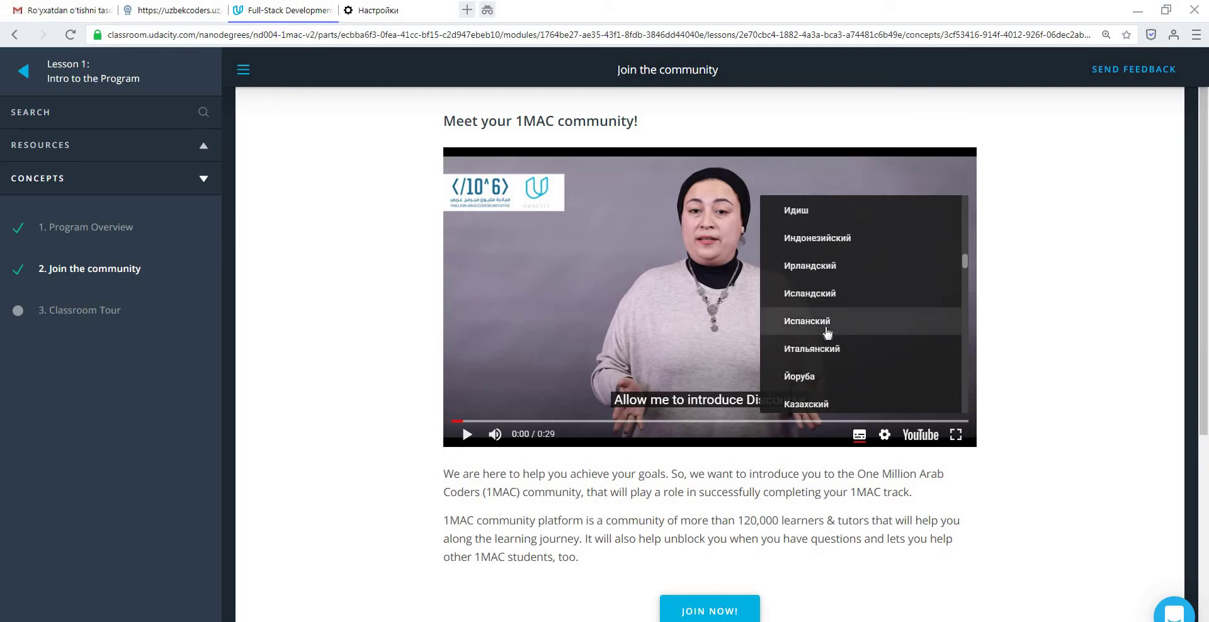
{"action": "scroll", "coordinate": [828, 332], "scroll_direction": "down", "scroll_amount": 6}
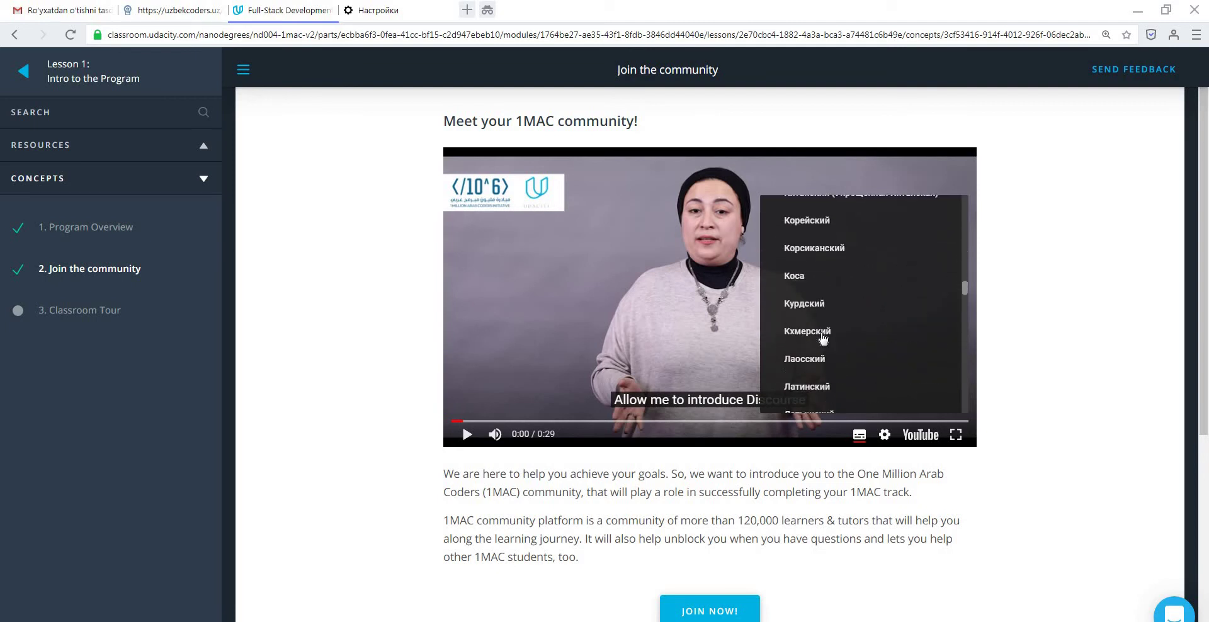
{"action": "scroll", "coordinate": [823, 339], "scroll_direction": "down", "scroll_amount": 5}
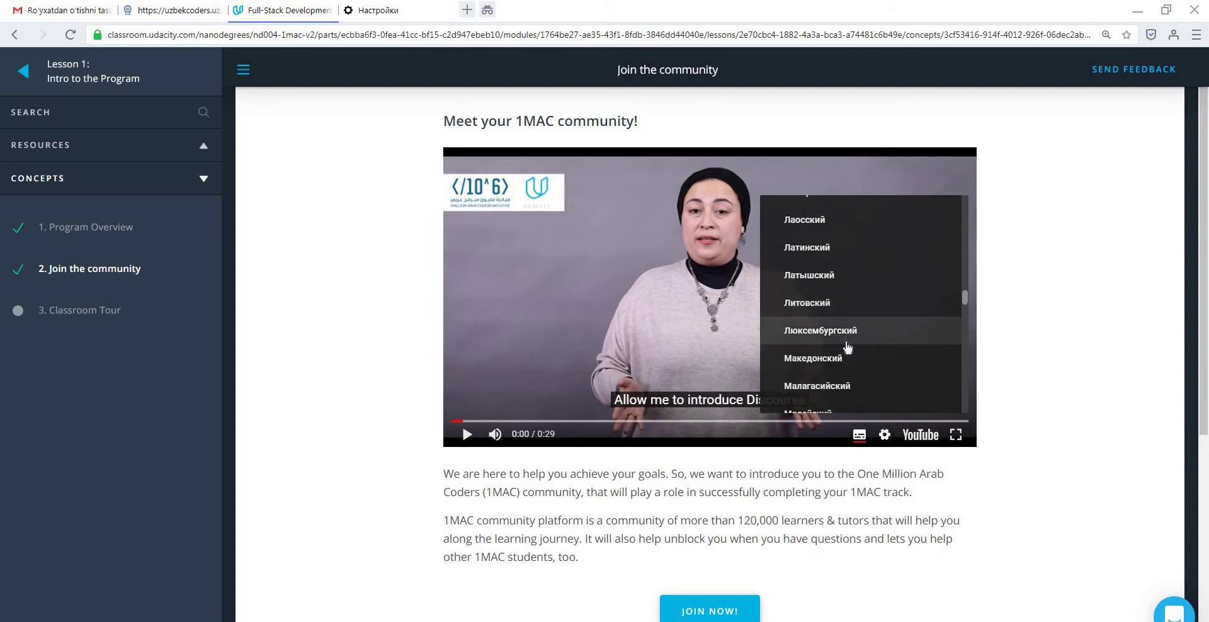
{"action": "scroll", "coordinate": [847, 348], "scroll_direction": "down", "scroll_amount": 3}
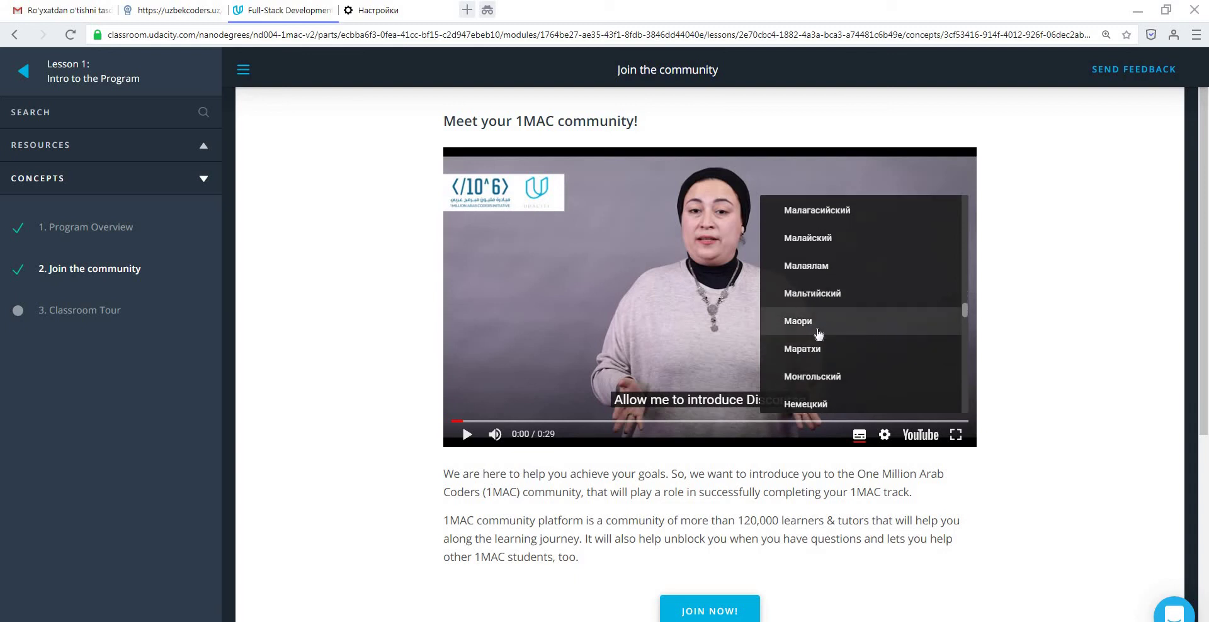
{"action": "scroll", "coordinate": [818, 333], "scroll_direction": "down", "scroll_amount": 3}
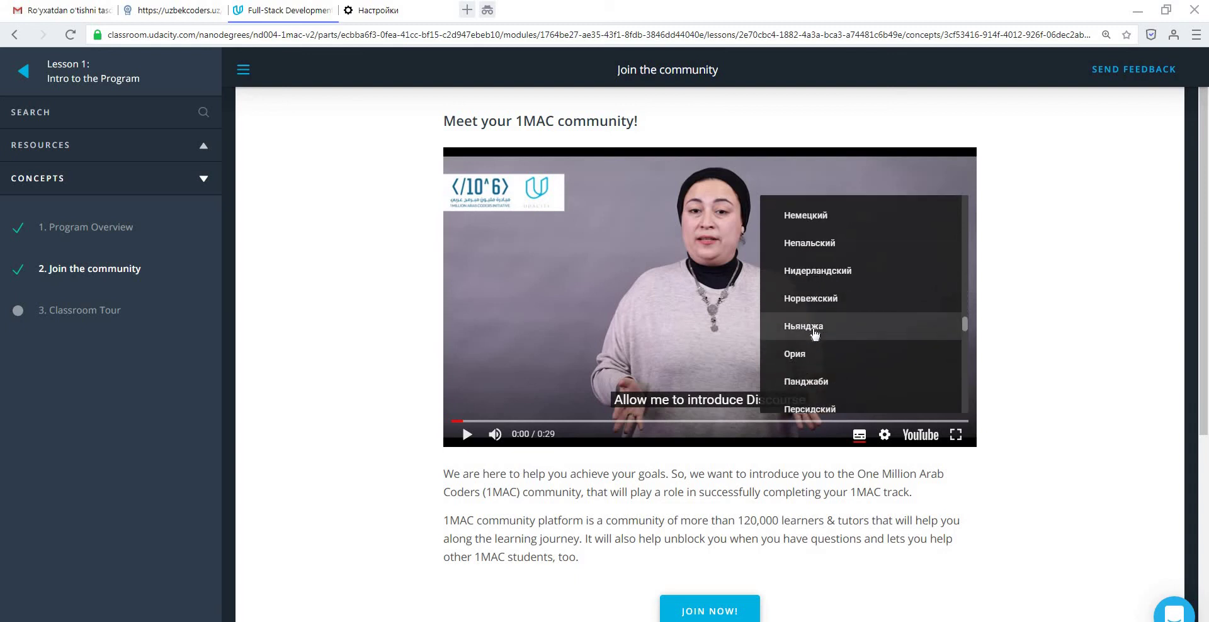
{"action": "scroll", "coordinate": [816, 337], "scroll_direction": "down", "scroll_amount": 5}
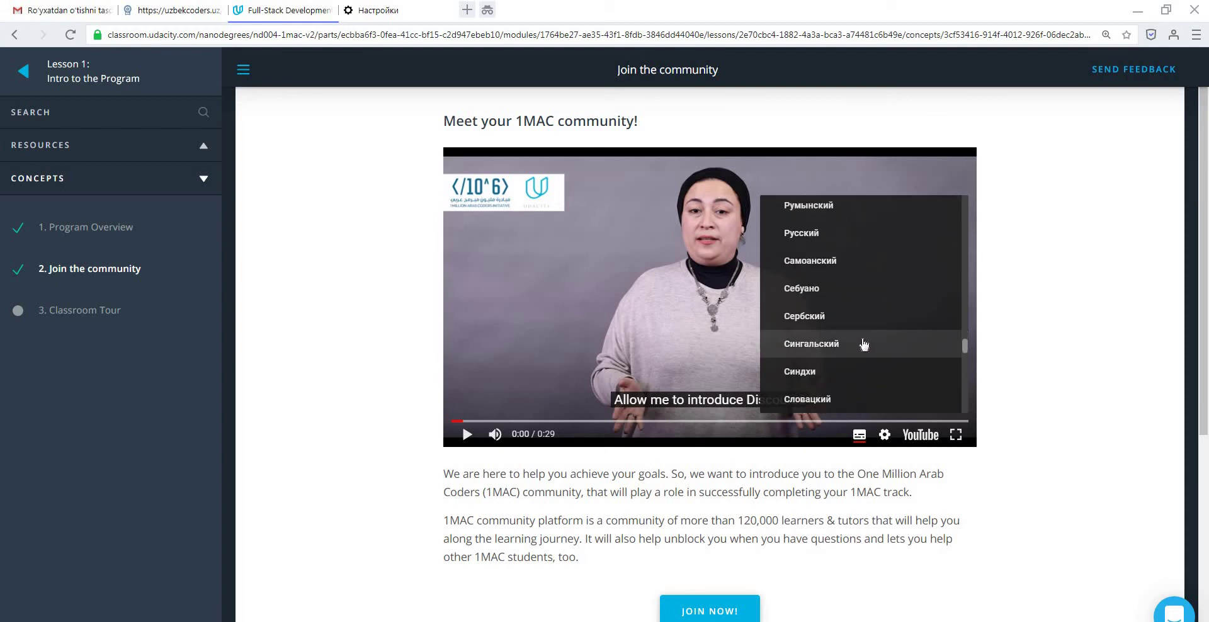
{"action": "scroll", "coordinate": [862, 343], "scroll_direction": "down", "scroll_amount": 2}
{"action": "scroll", "coordinate": [862, 343], "scroll_direction": "down", "scroll_amount": 3}
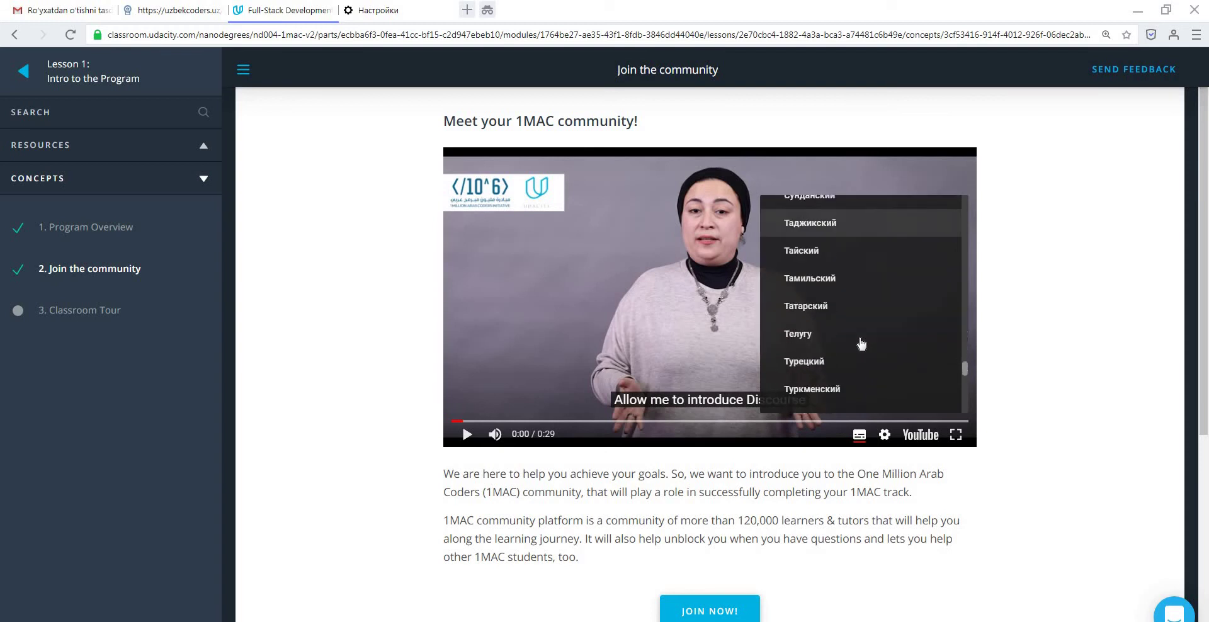
{"action": "scroll", "coordinate": [859, 344], "scroll_direction": "down", "scroll_amount": 2}
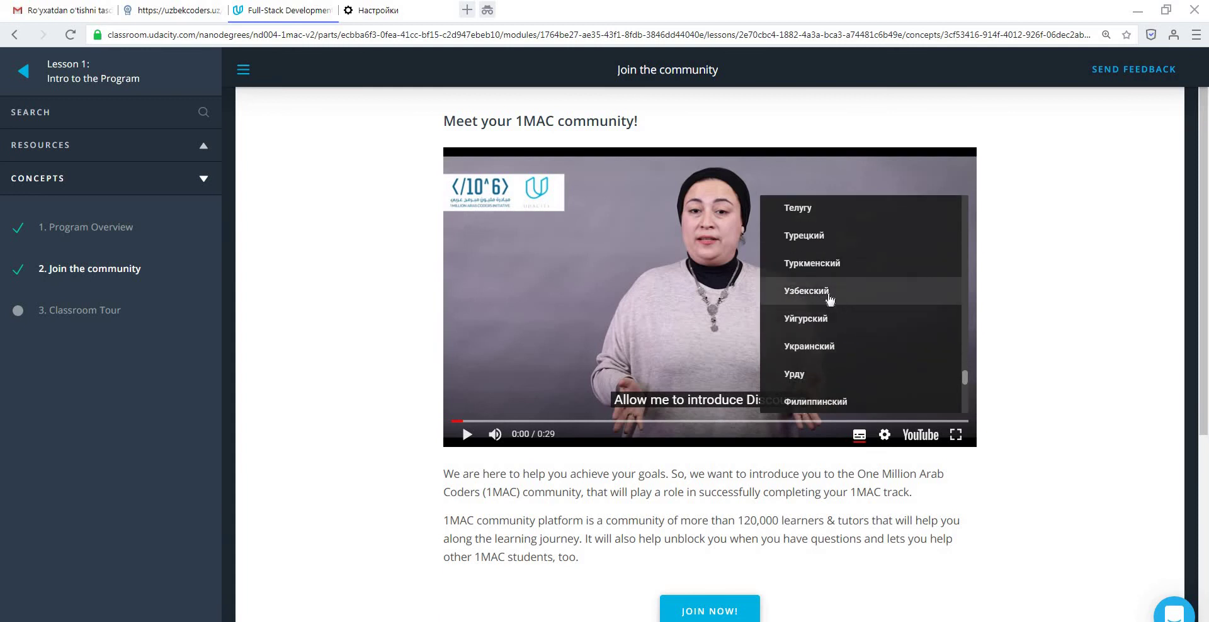
{"action": "left_click", "coordinate": [828, 292]}
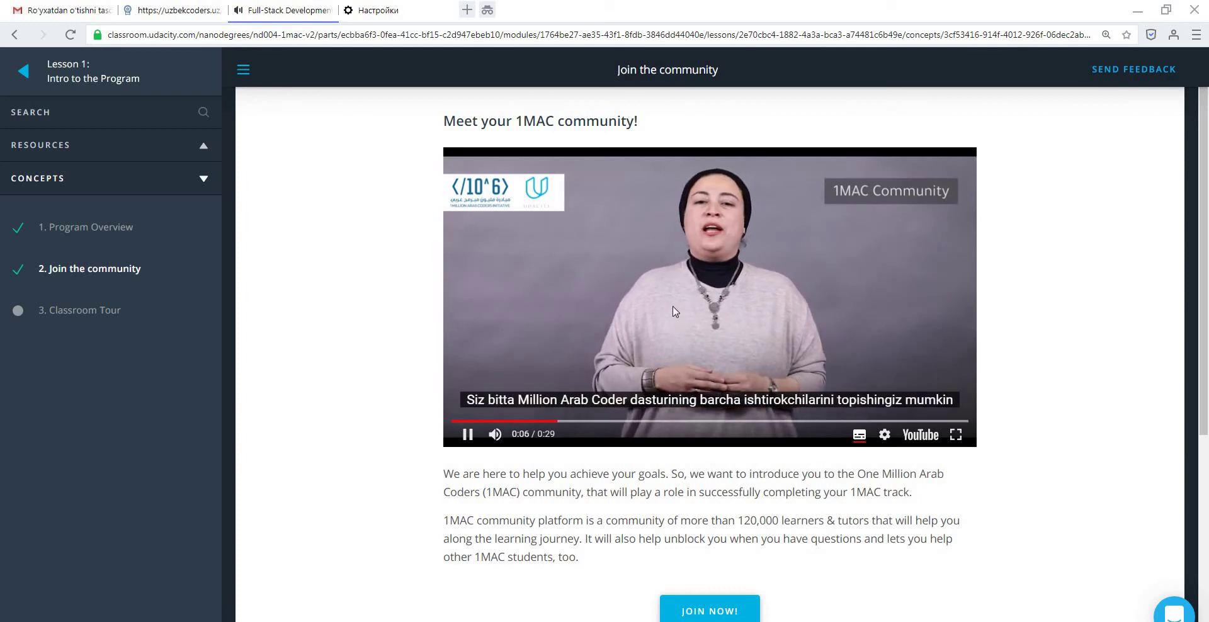
{"action": "left_click", "coordinate": [678, 354]}
Continue to the Classroom Tour concept without answering the community quiz, and complete the Intro to the Program lesson.
{"action": "scroll", "coordinate": [565, 369], "scroll_direction": "down", "scroll_amount": 2}
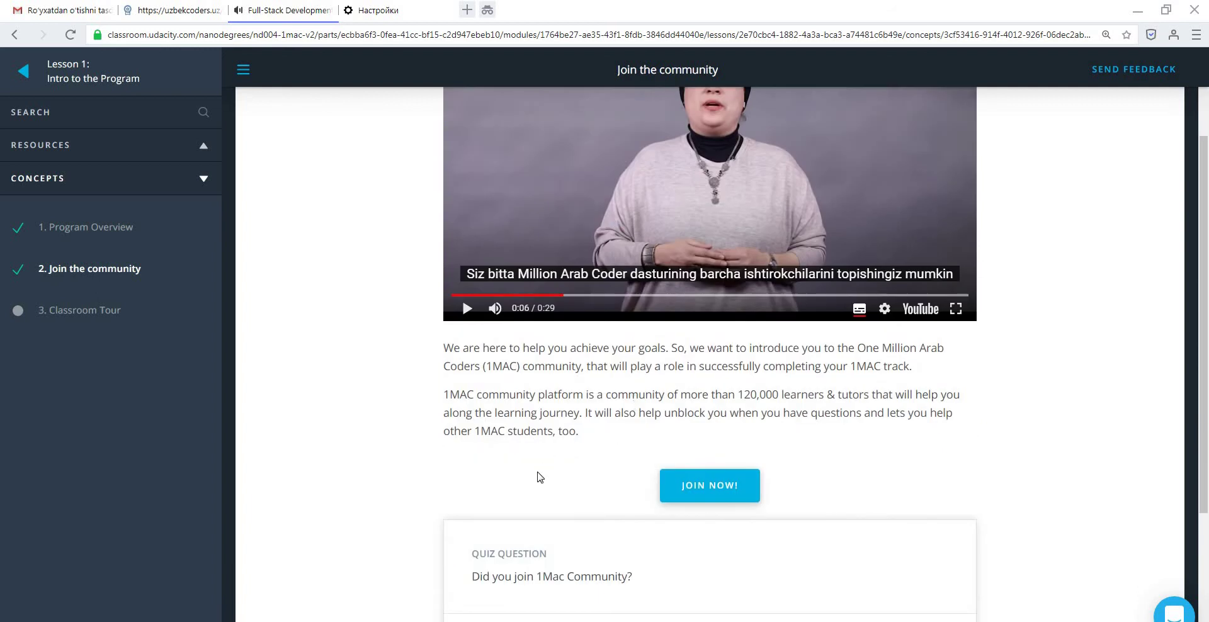
{"action": "scroll", "coordinate": [537, 475], "scroll_direction": "down", "scroll_amount": 3}
{"action": "left_click", "coordinate": [1131, 605]}
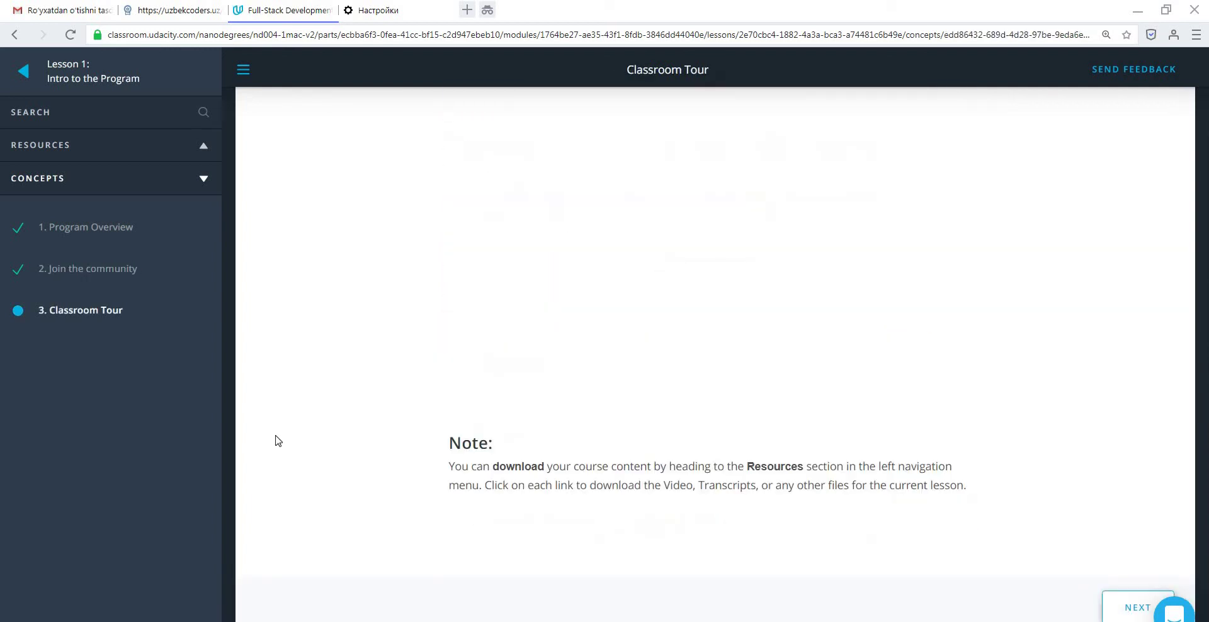
{"action": "scroll", "coordinate": [616, 447], "scroll_direction": "down", "scroll_amount": 3}
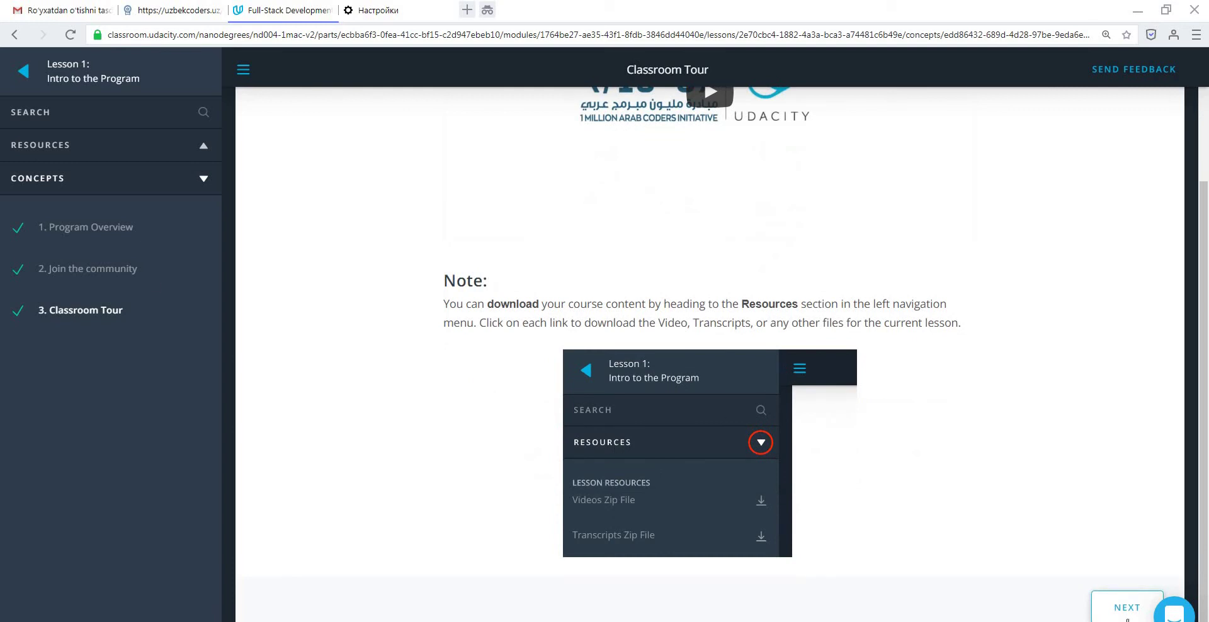
{"action": "left_click", "coordinate": [1112, 608]}
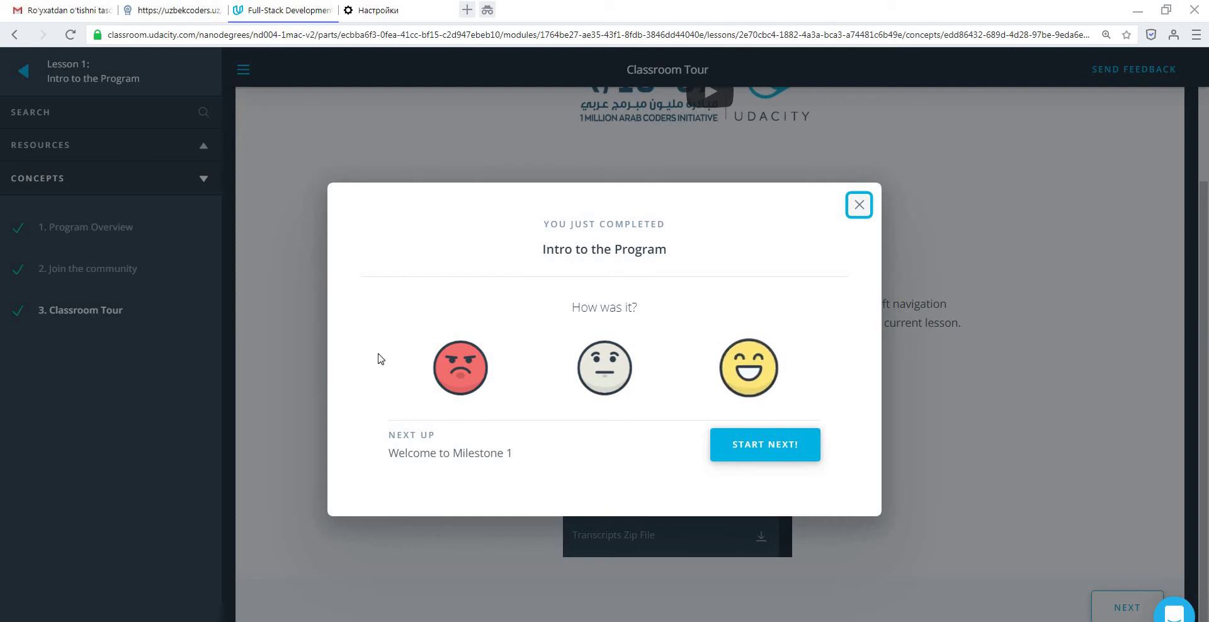
Rate the Intro to the Program lesson with the happy face, leave the suggestions empty, and send the feedback to continue.
{"action": "left_click", "coordinate": [749, 369]}
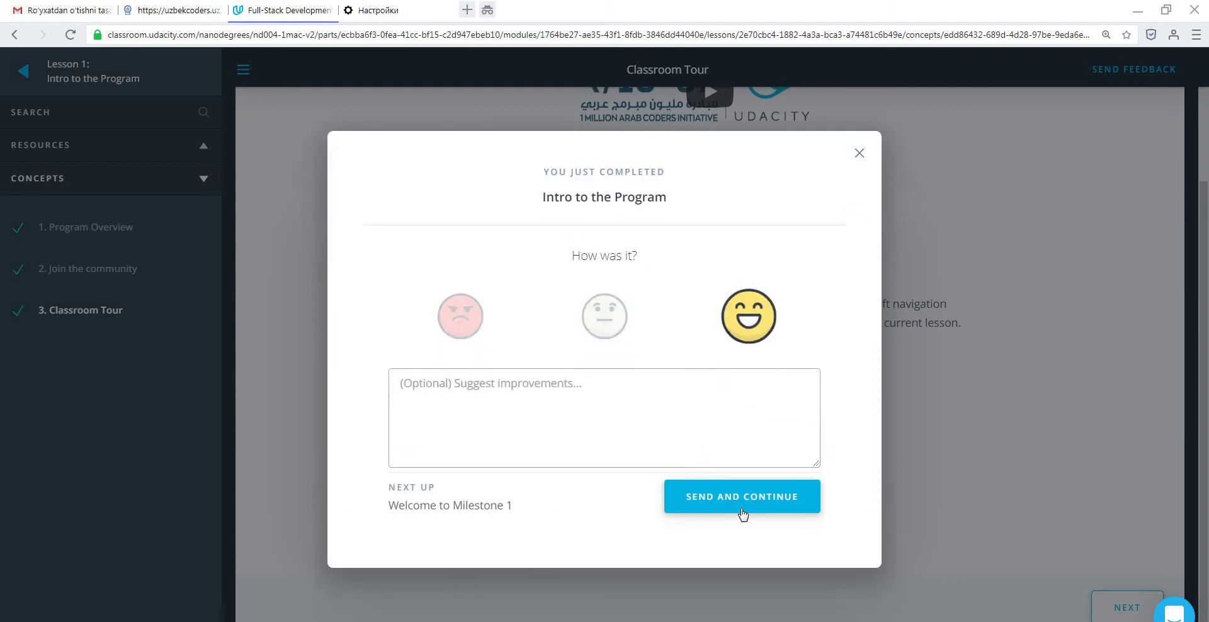
{"action": "left_click", "coordinate": [438, 382]}
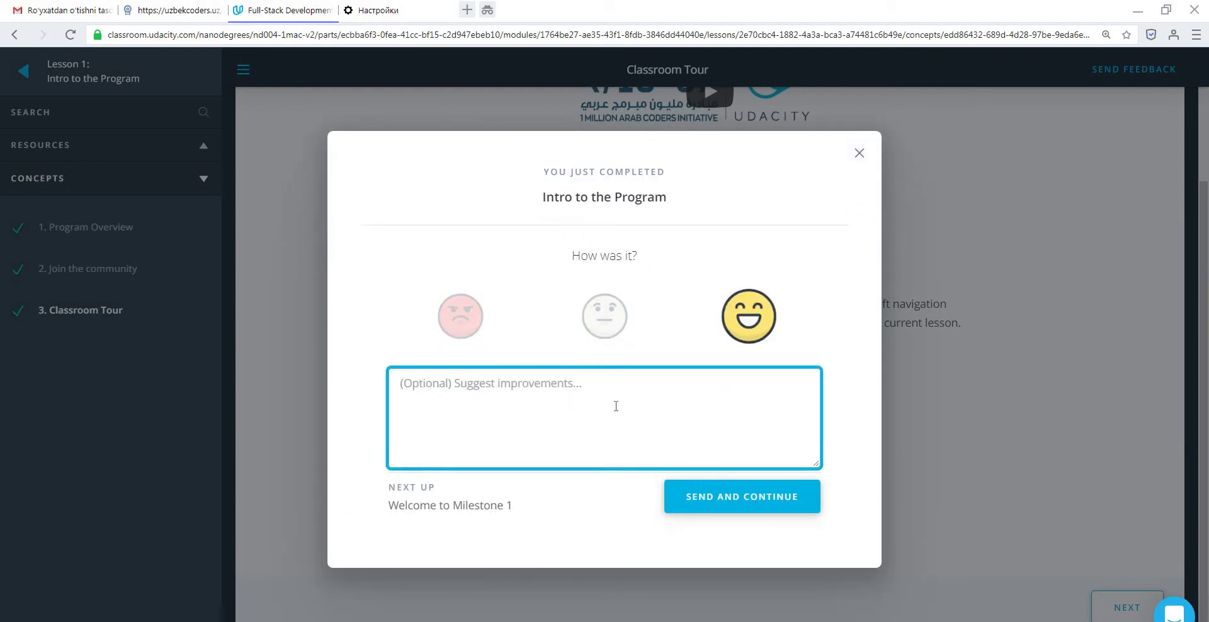
{"action": "left_click", "coordinate": [710, 512]}
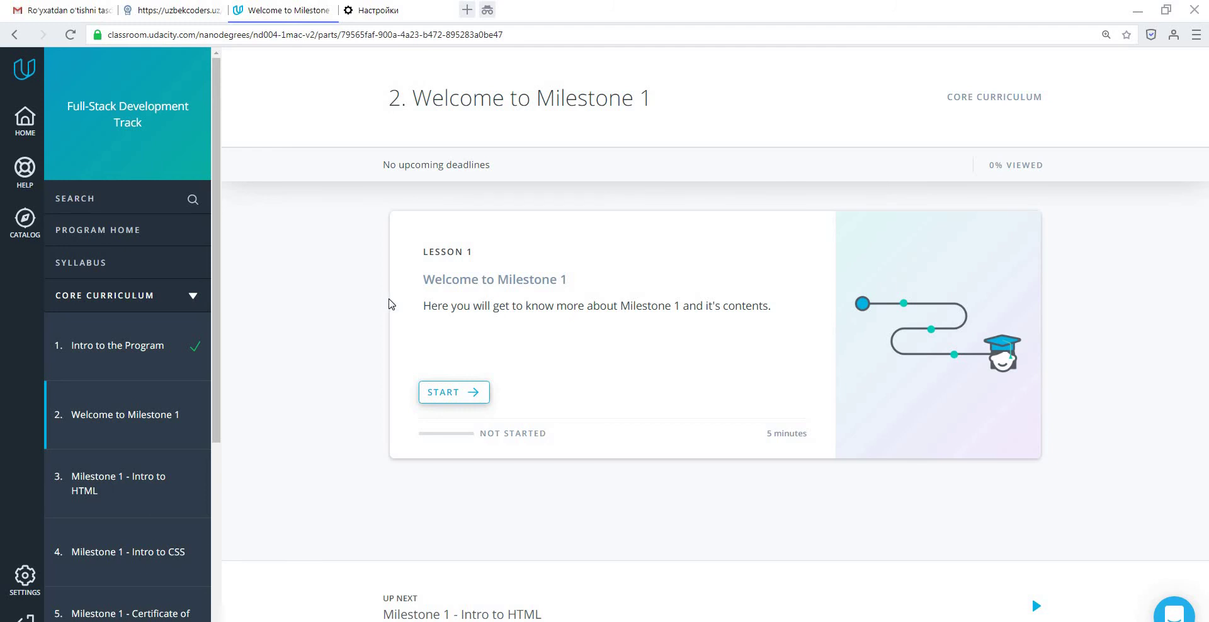
Start the Welcome to Milestone 1 lesson and check which playback settings its video offers.
{"action": "left_click", "coordinate": [445, 391]}
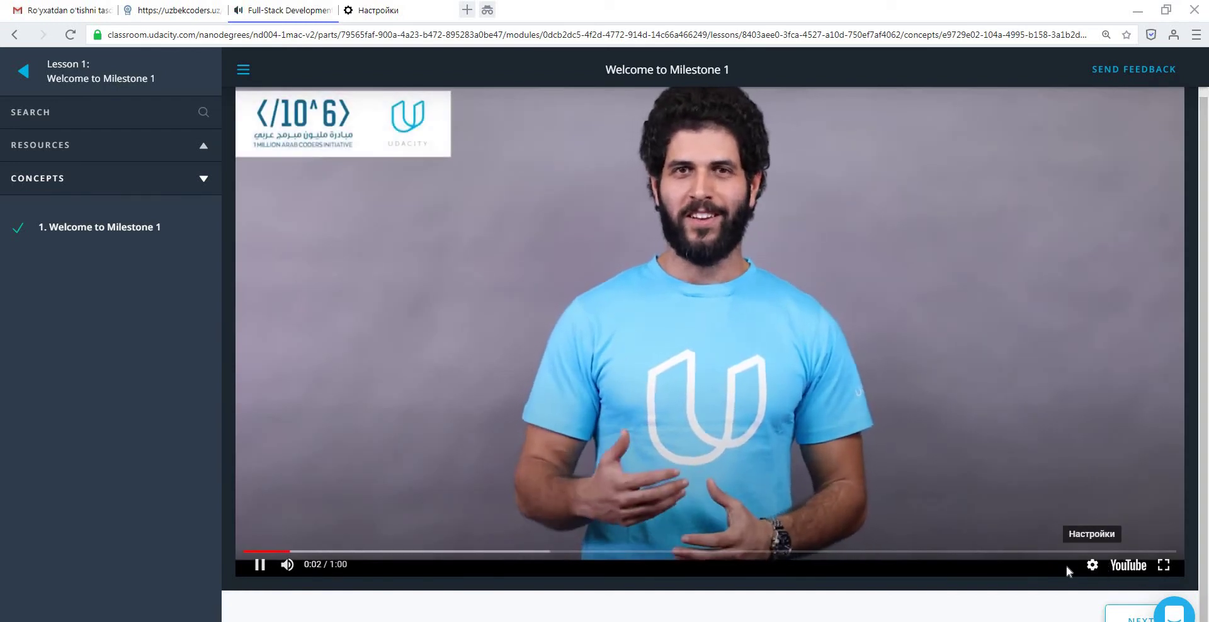
{"action": "left_click", "coordinate": [1093, 565]}
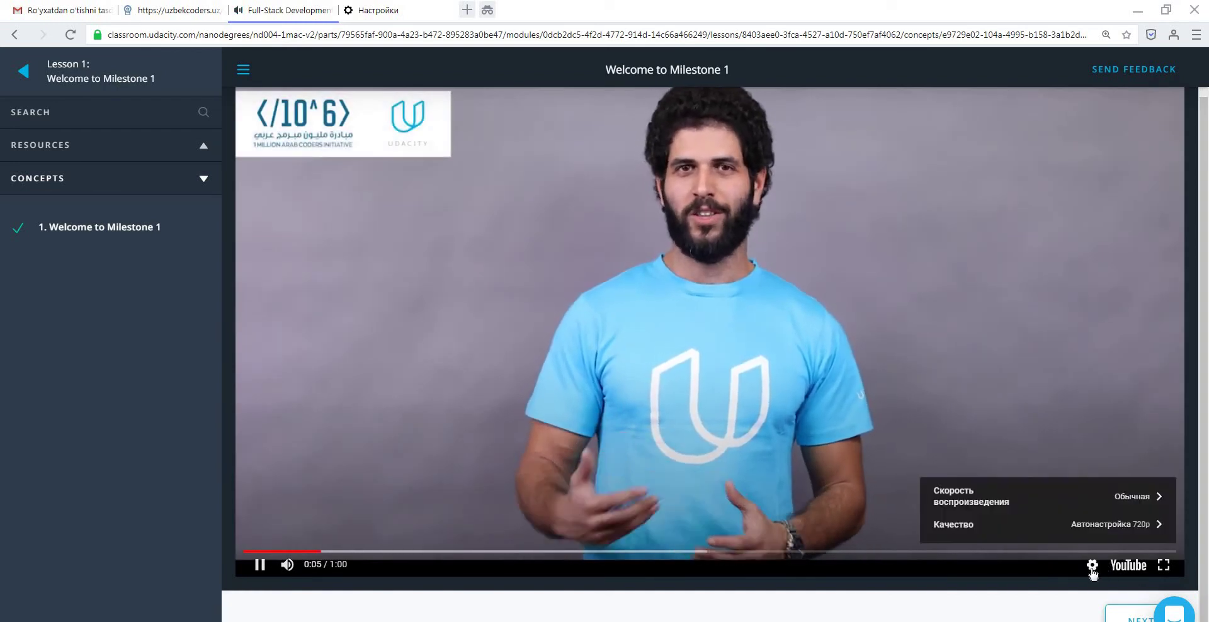
{"action": "left_click", "coordinate": [1092, 566]}
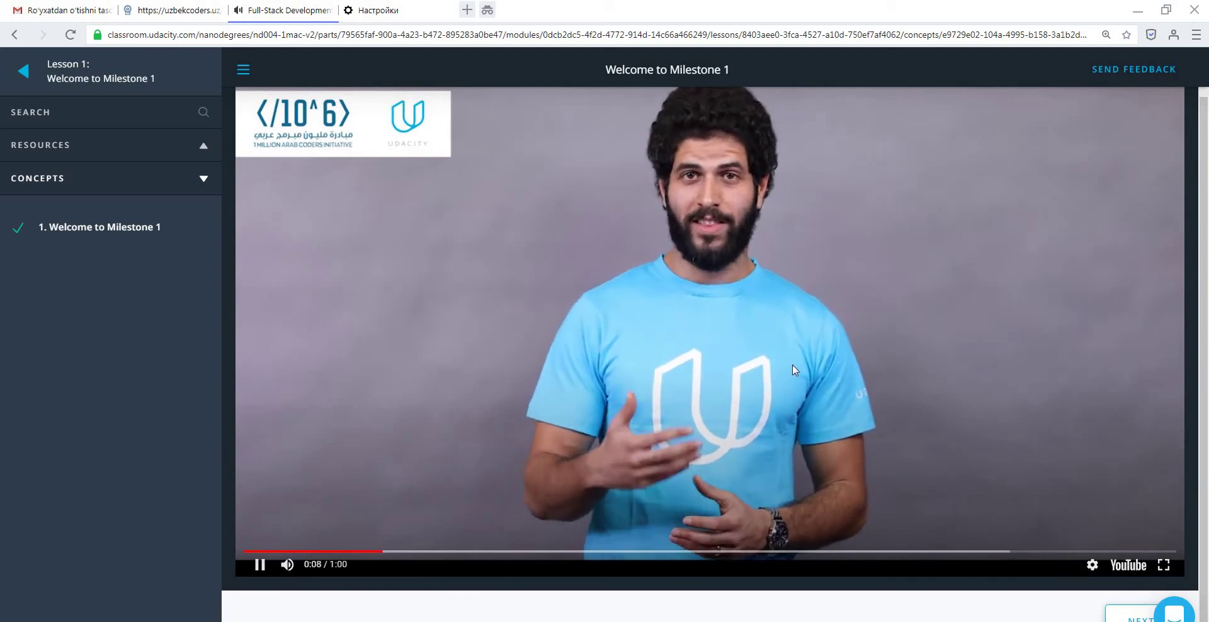
Complete the Welcome to Milestone 1 lesson, rate it with the happy face, leave the suggestions empty, and send the feedback to continue.
{"action": "left_click", "coordinate": [1141, 618]}
{"action": "left_click", "coordinate": [749, 317]}
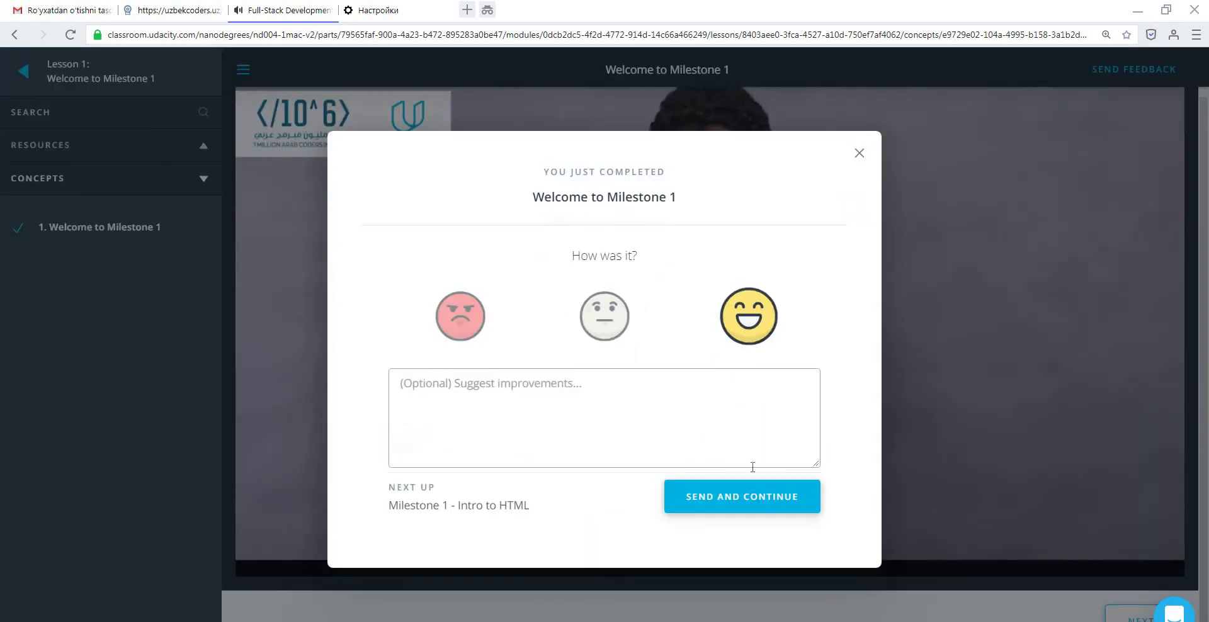
{"action": "left_click", "coordinate": [426, 390]}
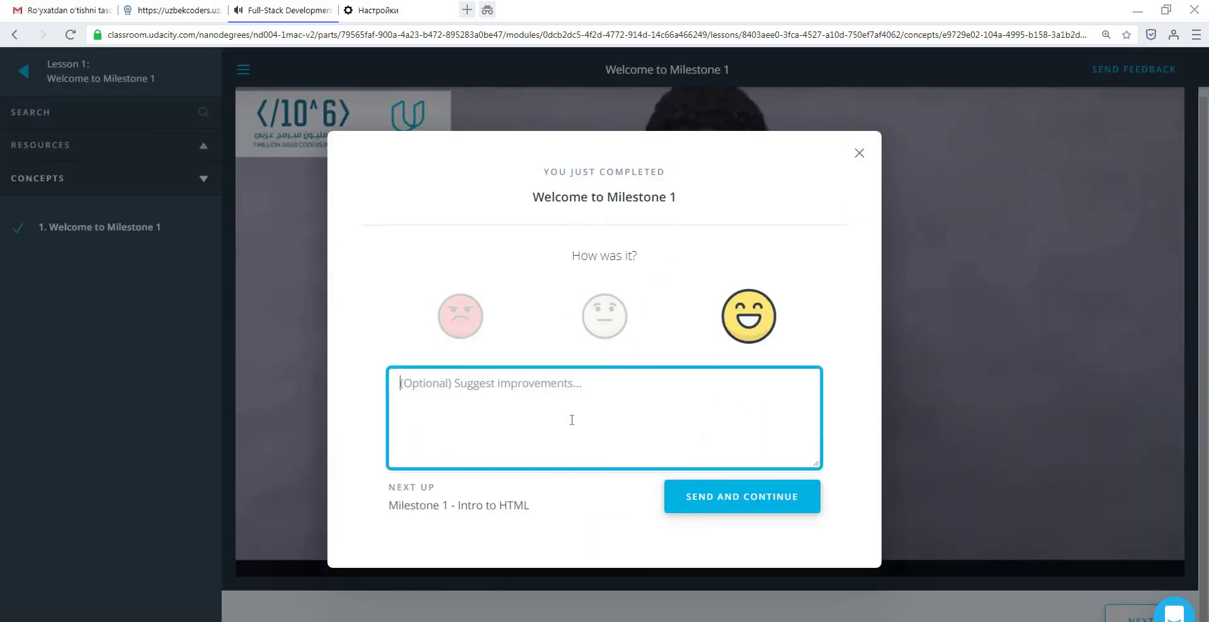
{"action": "left_click", "coordinate": [680, 494]}
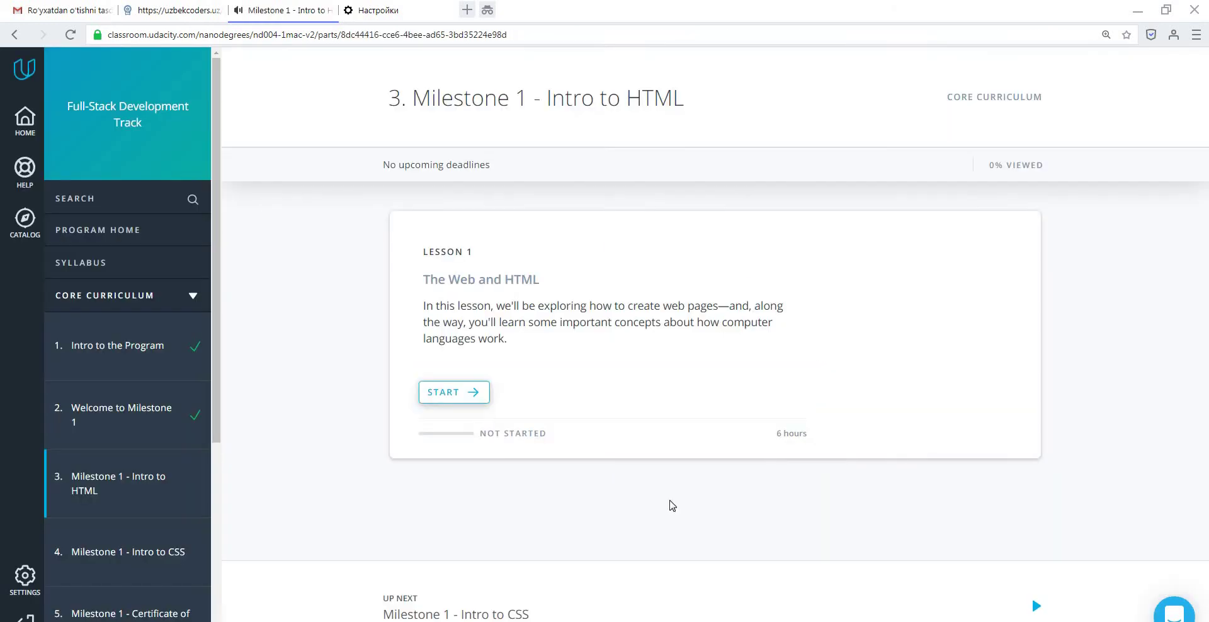
Start The Web and HTML lesson under Milestone 1 - Intro to HTML and play its Introduction video.
{"action": "left_click", "coordinate": [441, 400]}
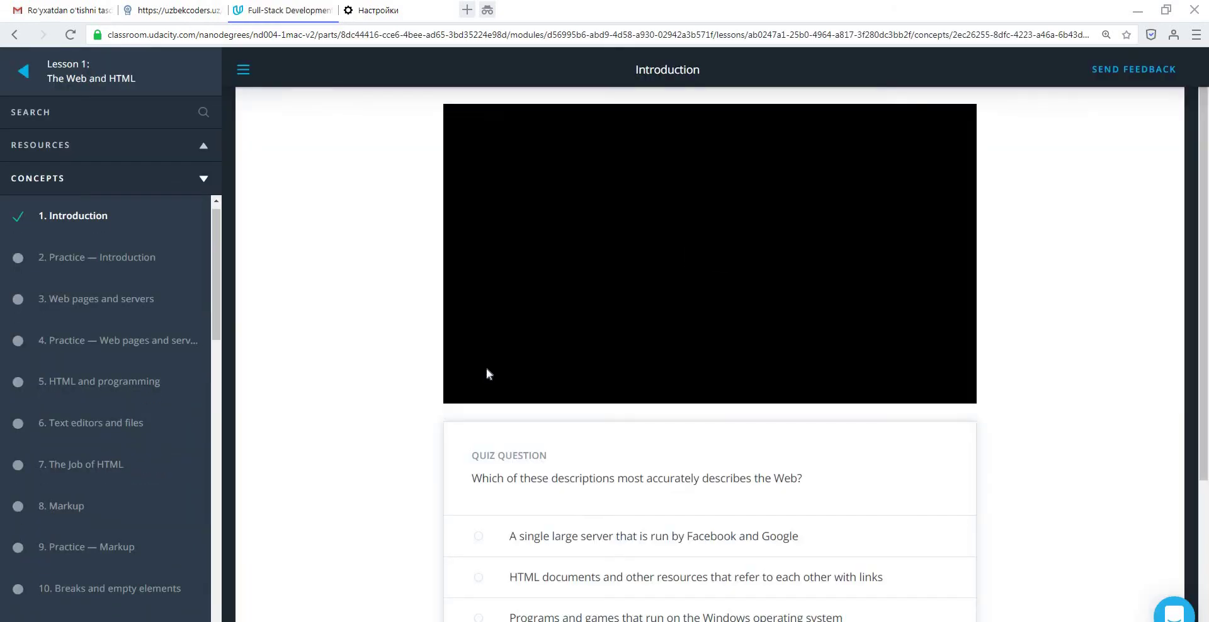
{"action": "scroll", "coordinate": [482, 424], "scroll_direction": "down", "scroll_amount": 2}
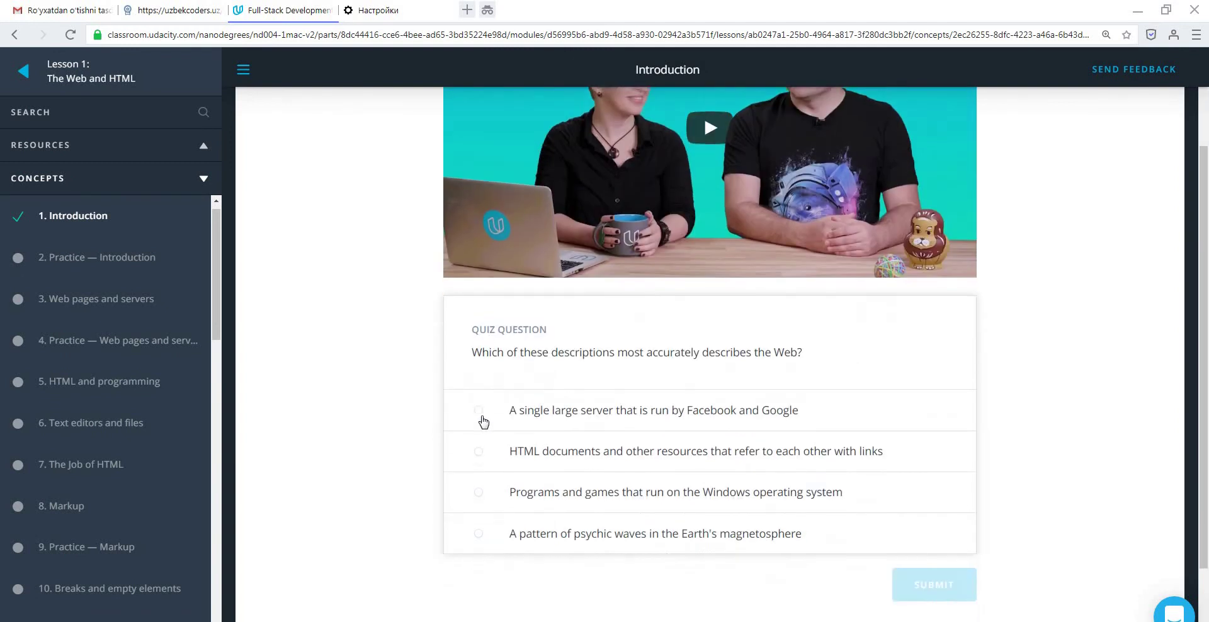
{"action": "scroll", "coordinate": [482, 423], "scroll_direction": "up", "scroll_amount": 2}
{"action": "left_click", "coordinate": [711, 264]}
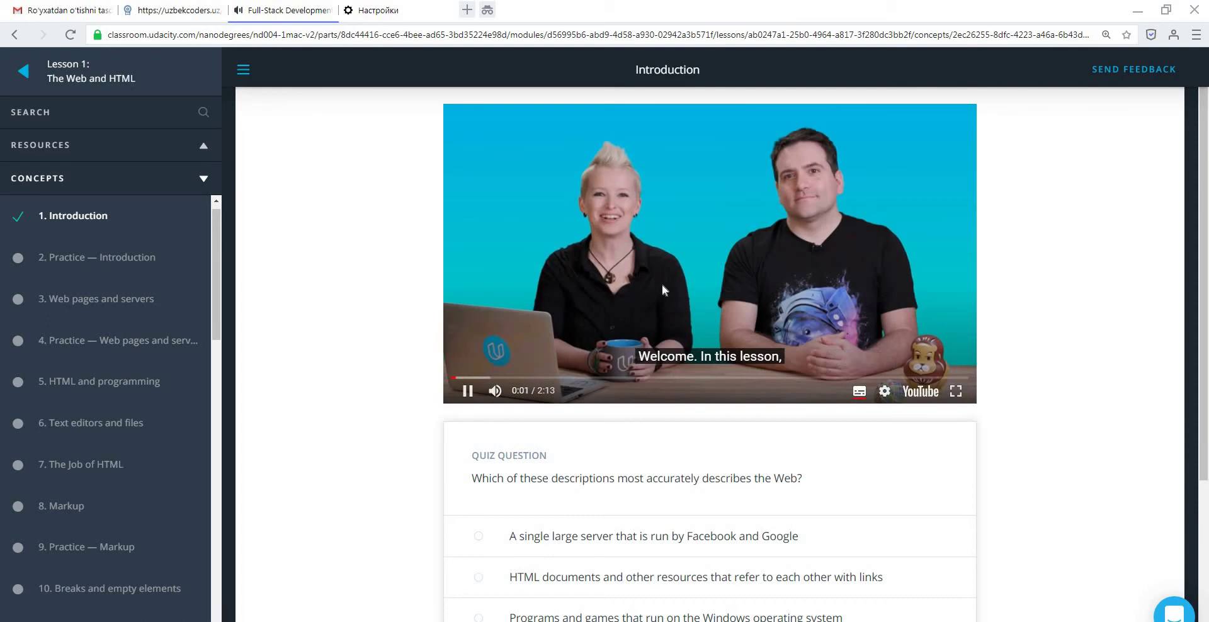
Switch the Introduction video's subtitles to Uzbek (Узбекский - Uzbek), play a short stretch, and leave the video paused.
{"action": "left_click", "coordinate": [662, 285]}
{"action": "left_click", "coordinate": [884, 393]}
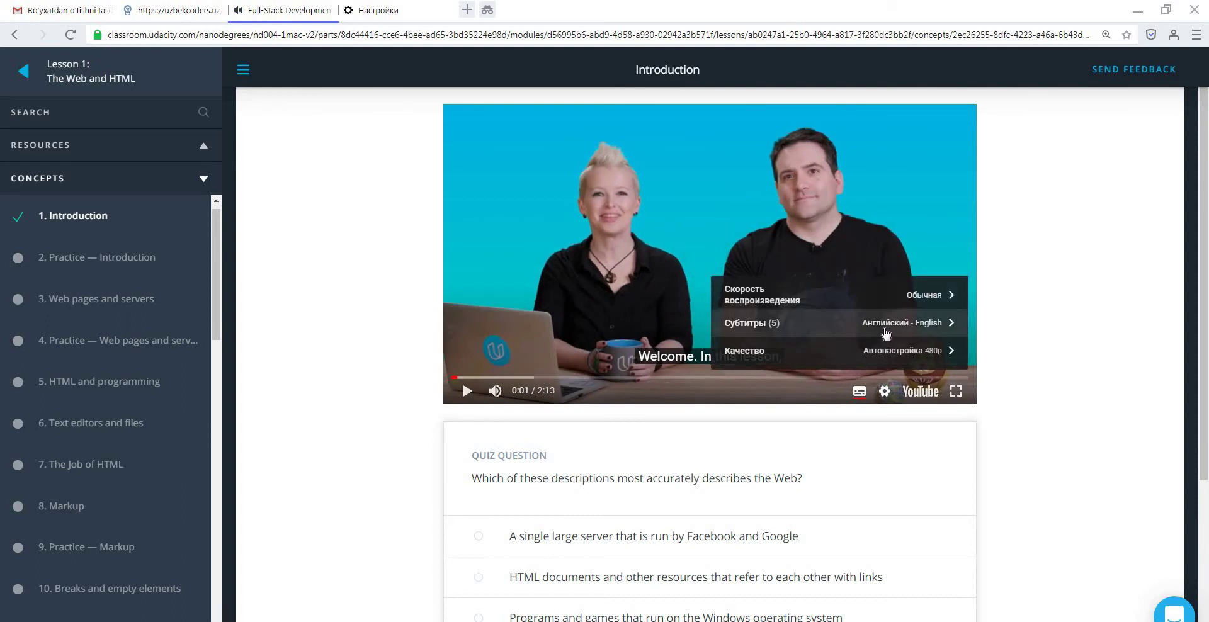
{"action": "left_click", "coordinate": [887, 334]}
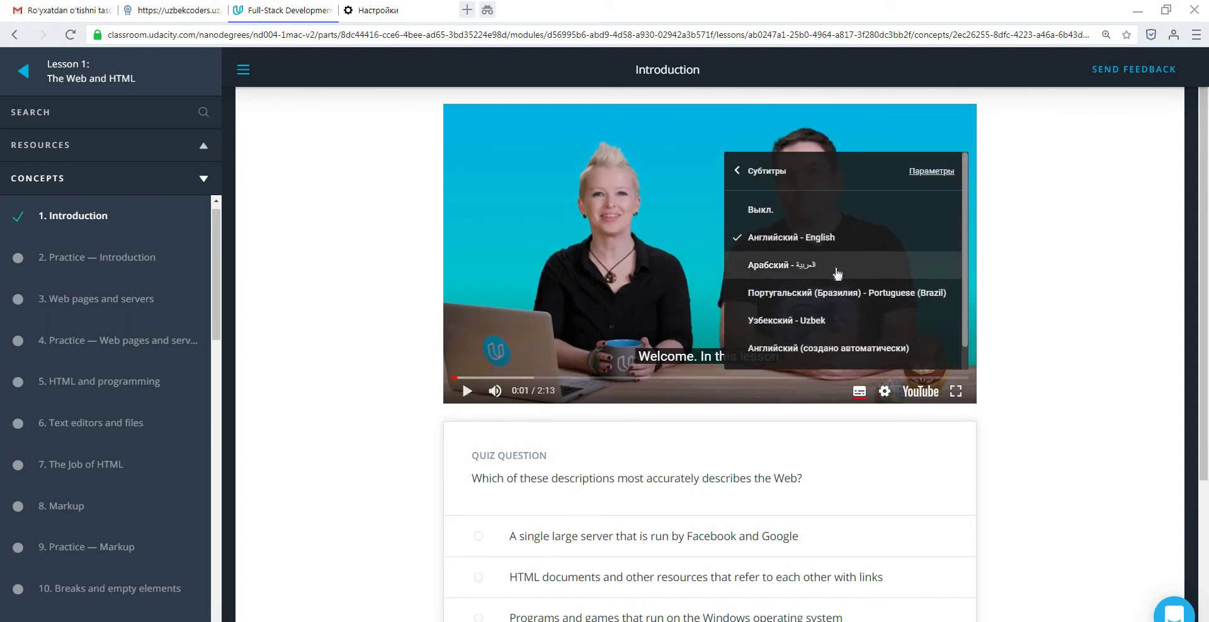
{"action": "scroll", "coordinate": [794, 301], "scroll_direction": "down", "scroll_amount": 1}
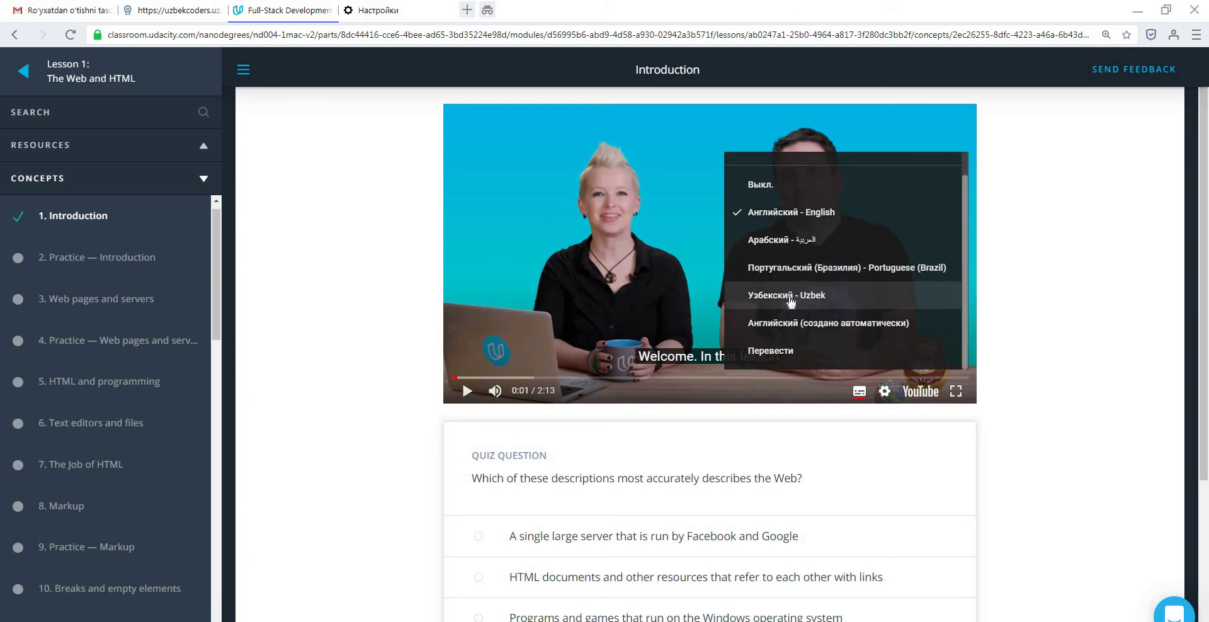
{"action": "left_click", "coordinate": [770, 308]}
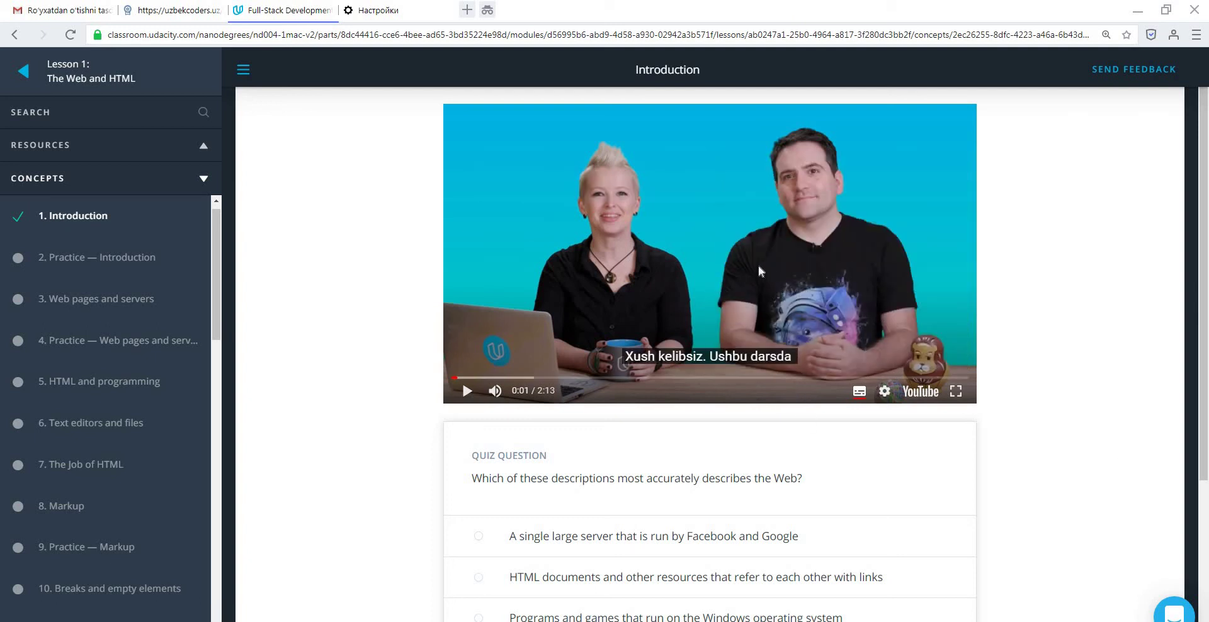
{"action": "left_click", "coordinate": [710, 262]}
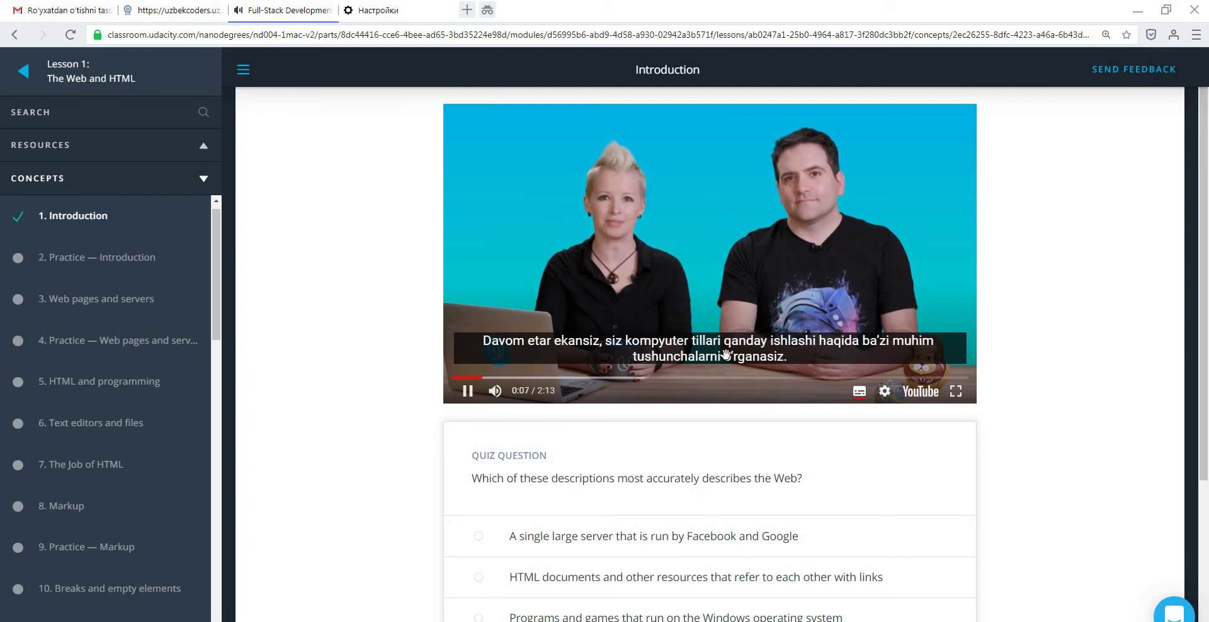
{"action": "left_click", "coordinate": [492, 208]}
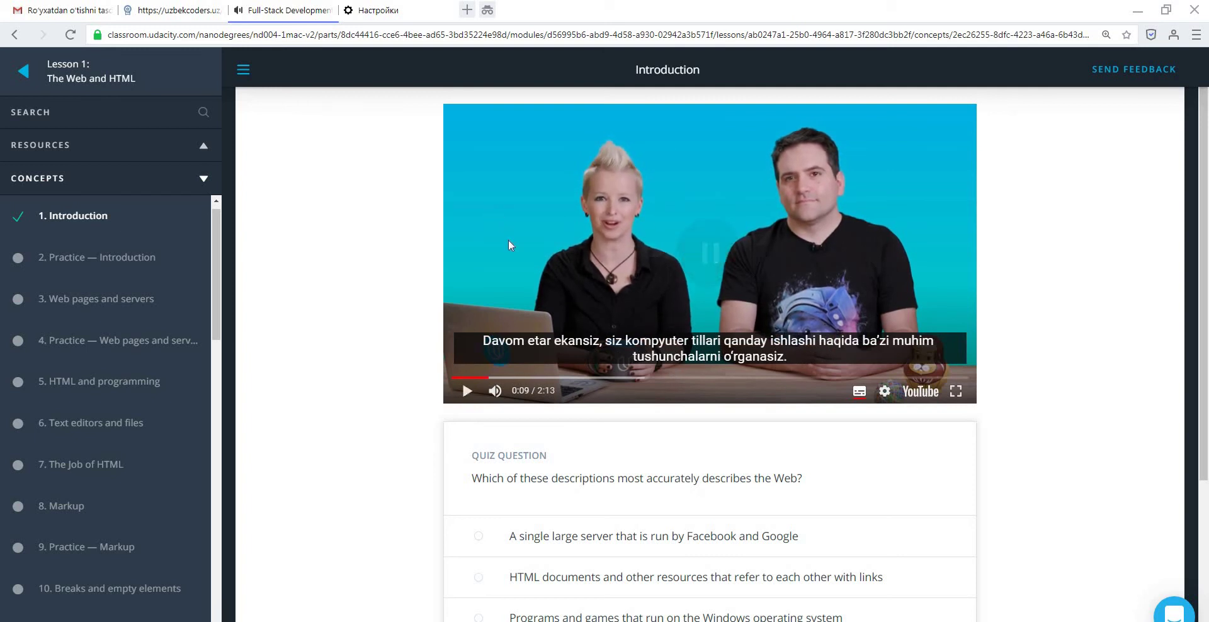
Copy the quiz question "Which of these descriptions most accurately describes the Web?" below the Introduction video.
{"action": "scroll", "coordinate": [598, 327], "scroll_direction": "down", "scroll_amount": 3}
{"action": "scroll", "coordinate": [745, 146], "scroll_direction": "up", "scroll_amount": 3}
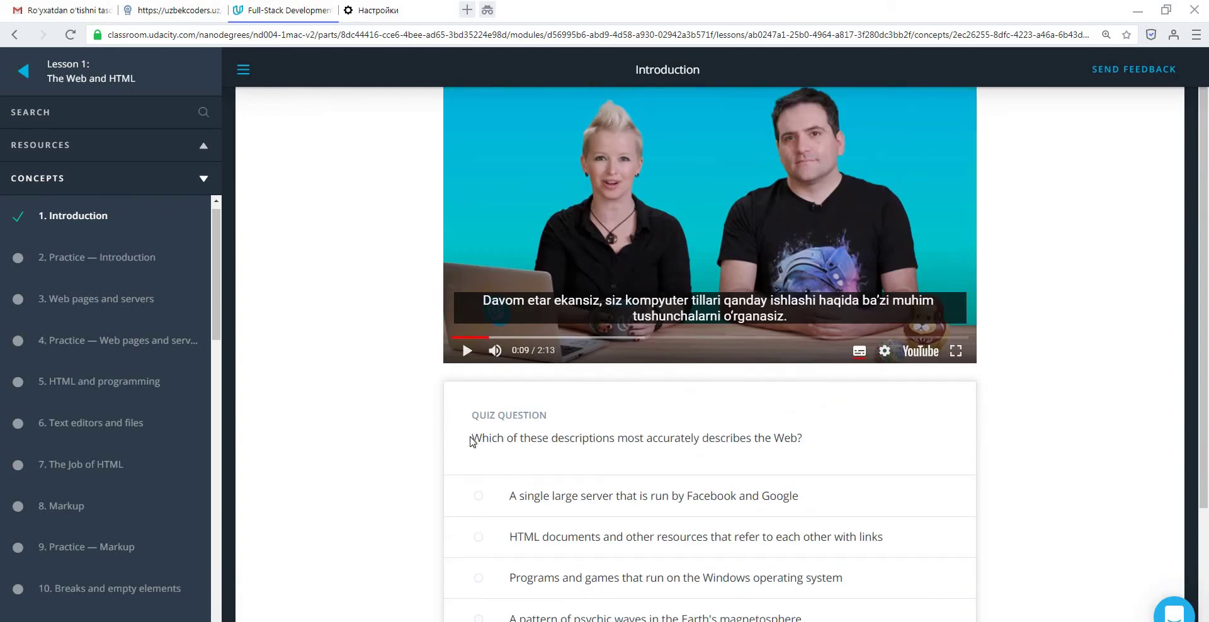
{"action": "left_click_drag", "start_coordinate": [473, 440], "coordinate": [821, 448]}
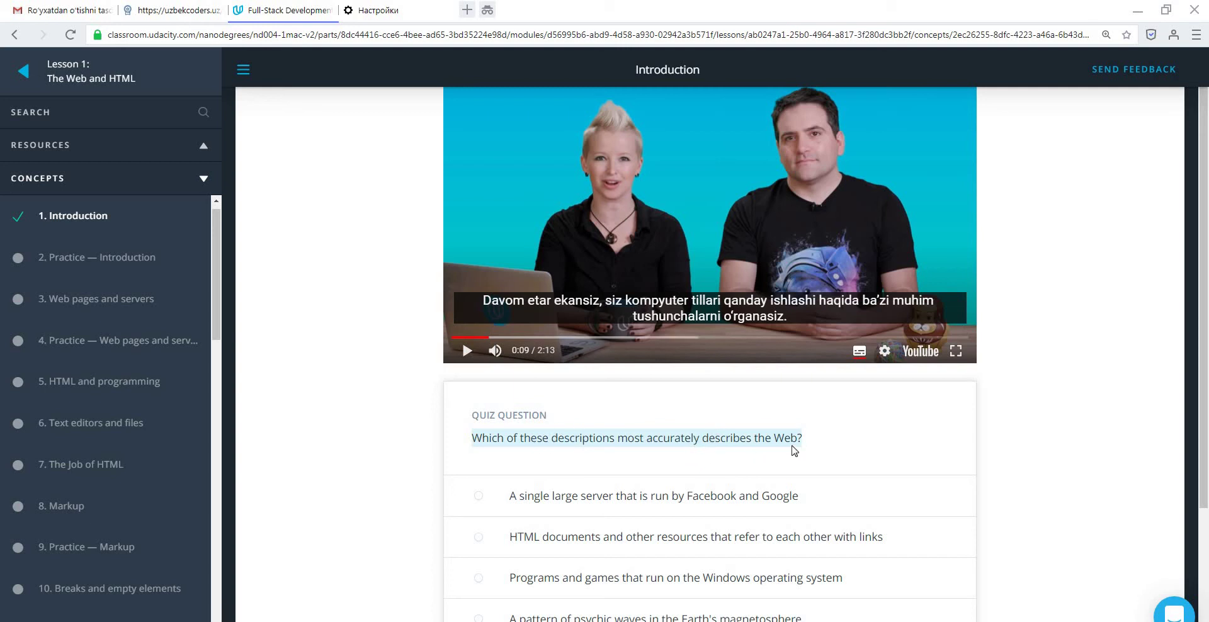
{"action": "left_click", "coordinate": [815, 443]}
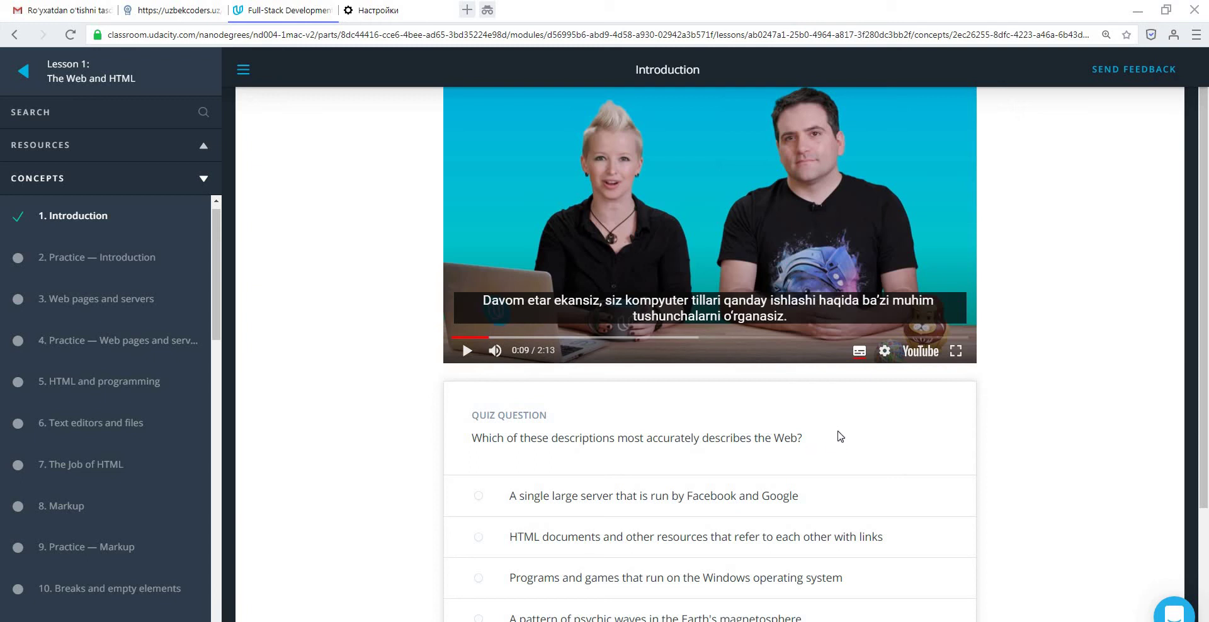
{"action": "left_click_drag", "start_coordinate": [802, 438], "coordinate": [480, 439]}
{"action": "right_click", "coordinate": [481, 443]}
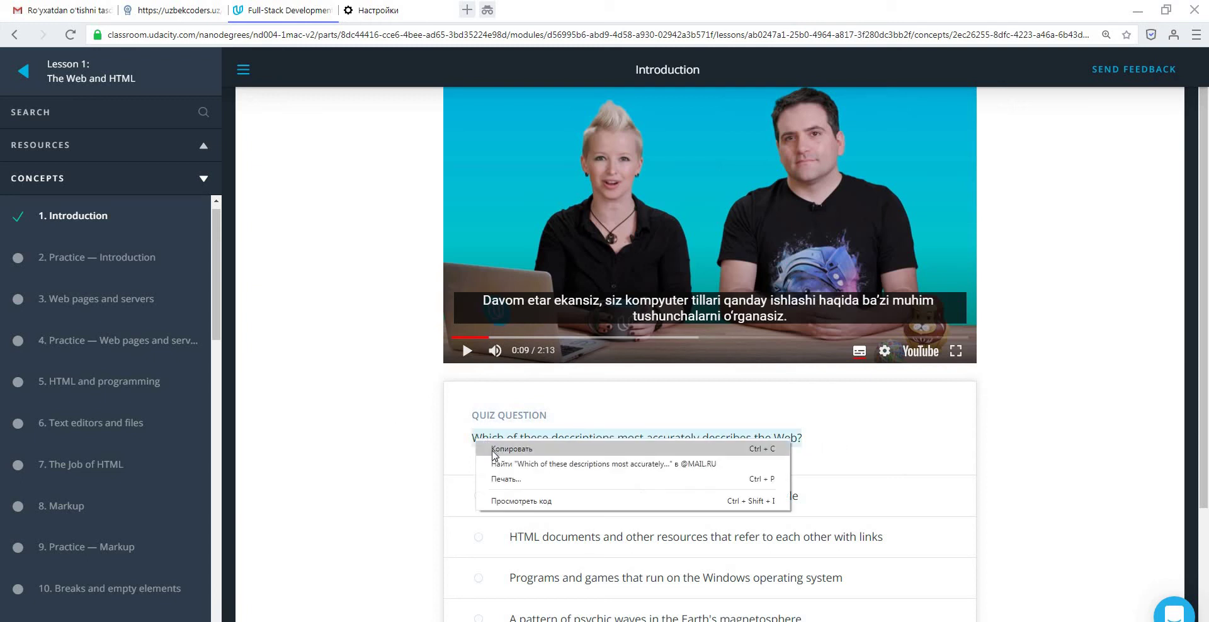
{"action": "left_click", "coordinate": [504, 450]}
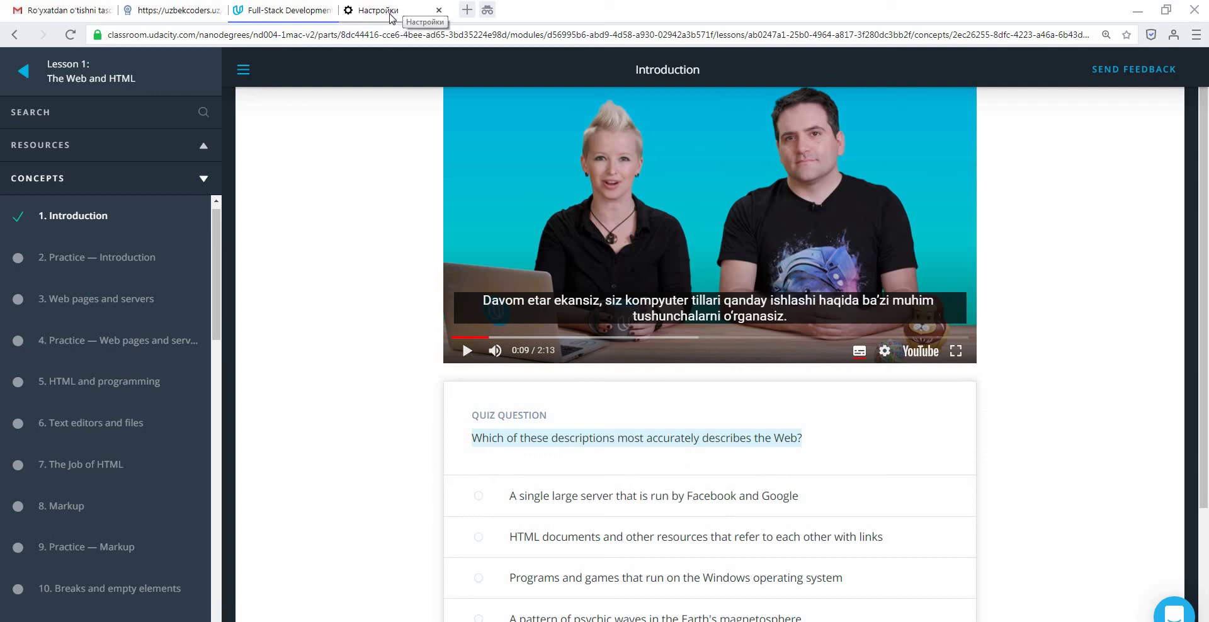
Search the web for "переводчик" in a new browser tab and open Google Translate from the results.
{"action": "left_click", "coordinate": [466, 9]}
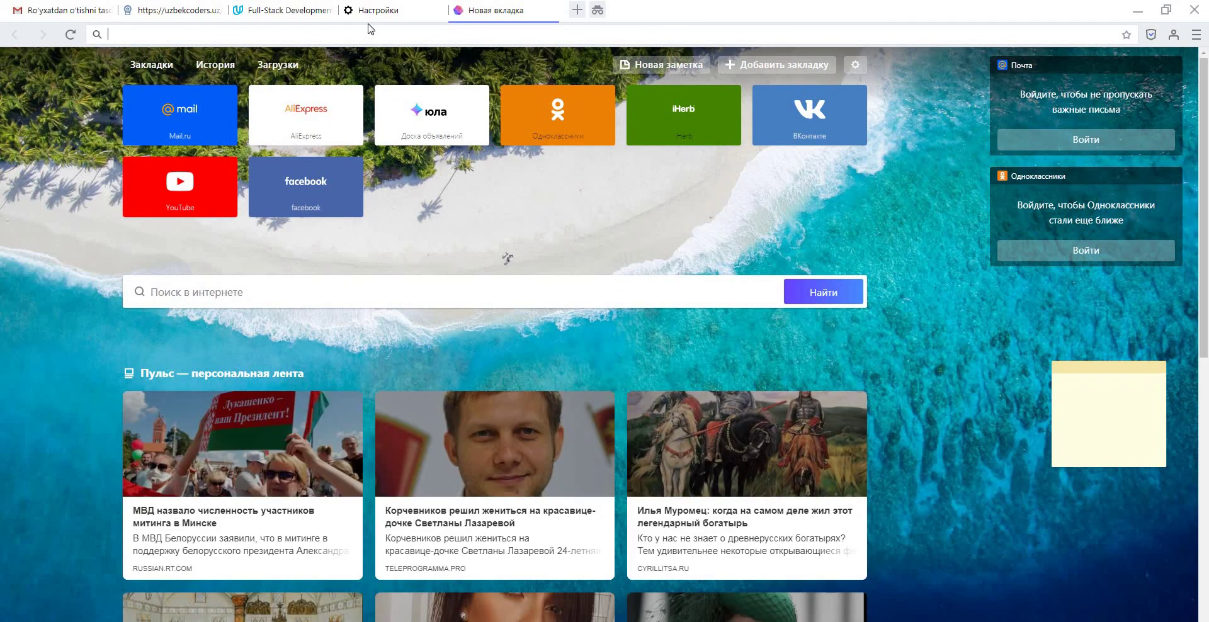
{"action": "type", "text": "пере"}
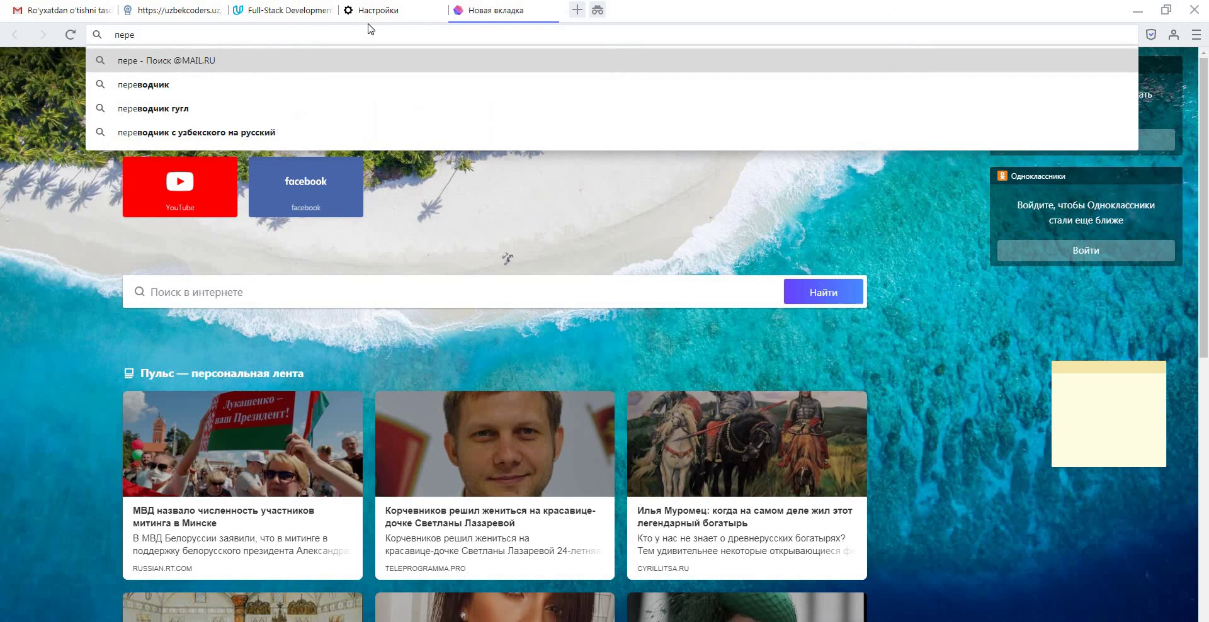
{"action": "key", "text": "Down"}
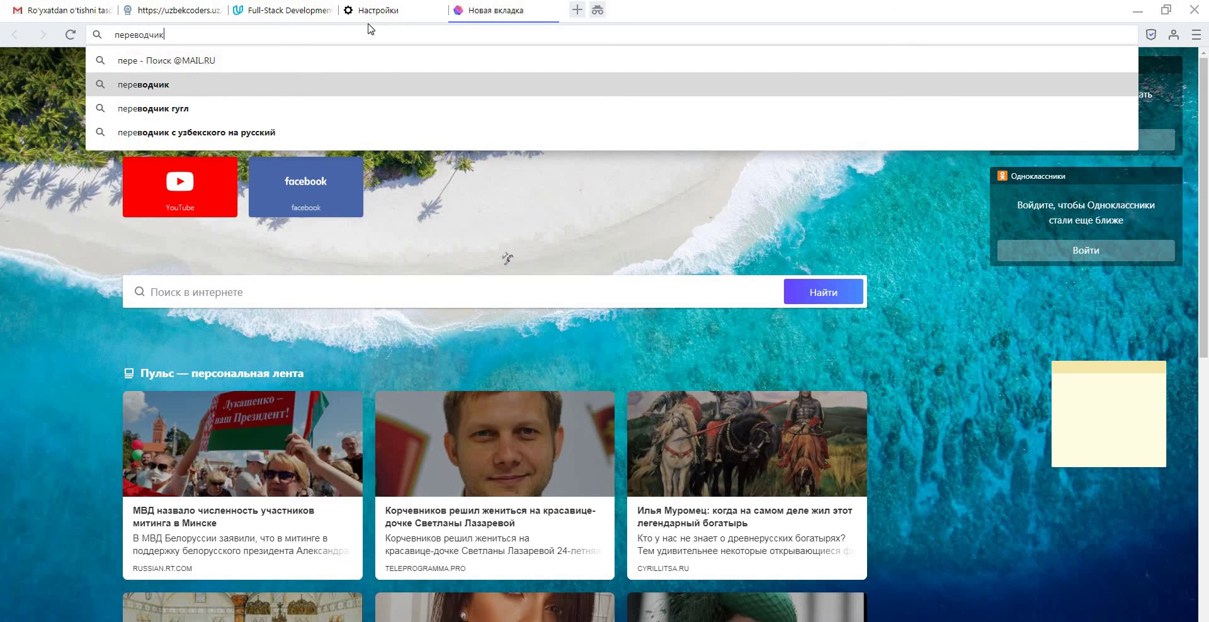
{"action": "key", "text": "Return"}
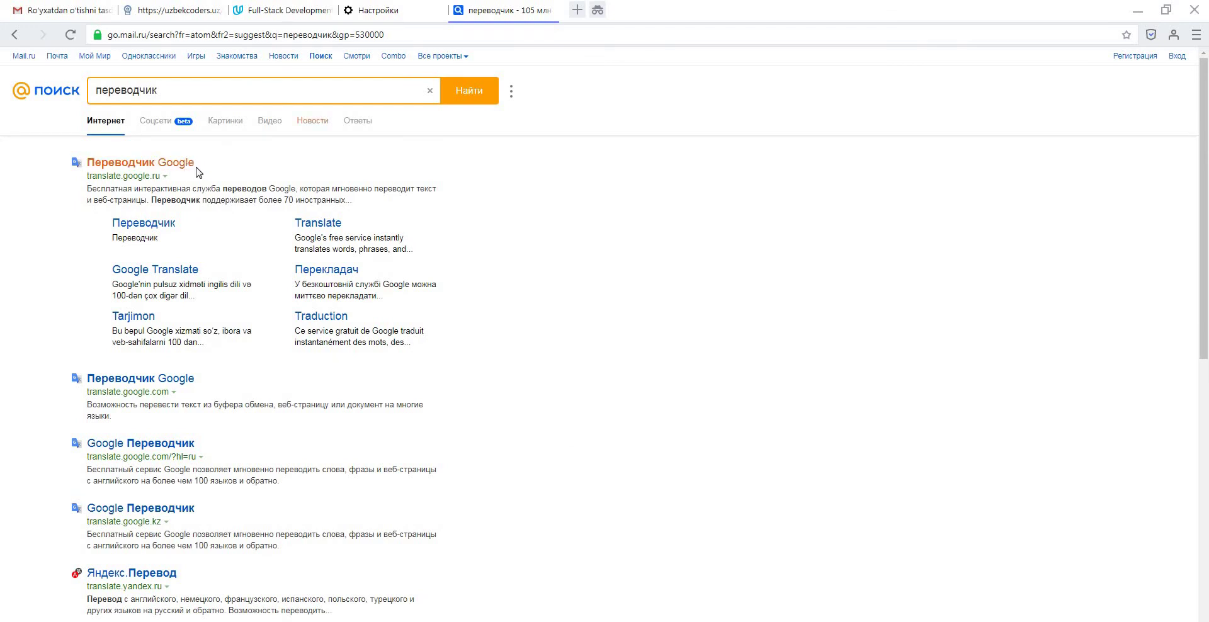
{"action": "left_click", "coordinate": [189, 163]}
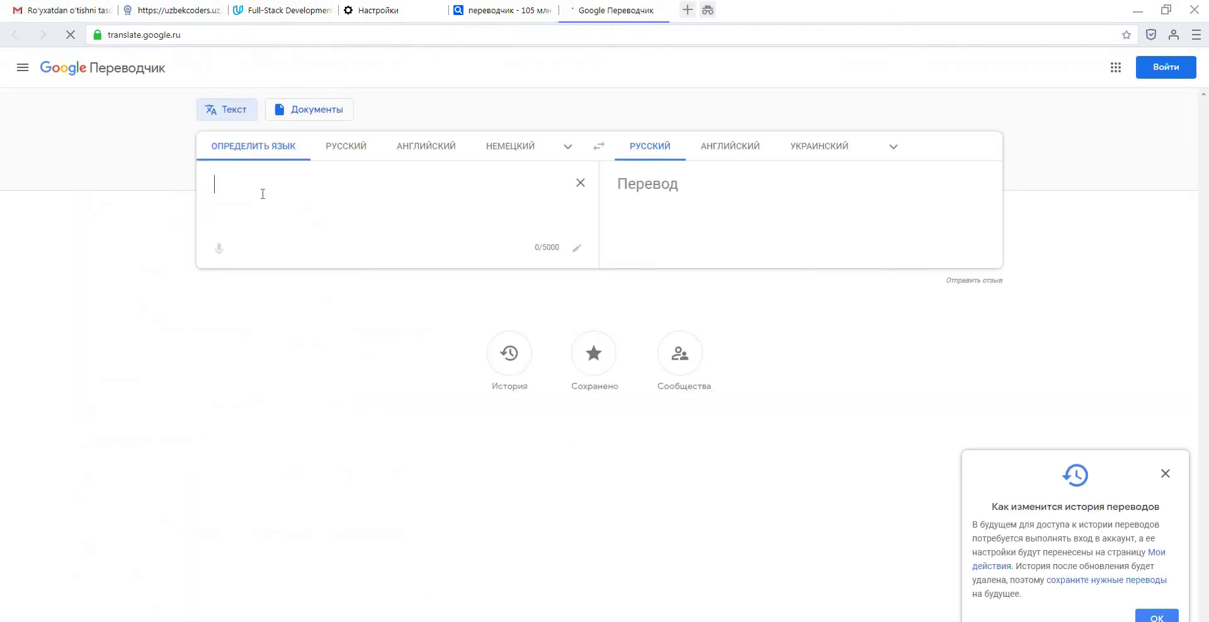
Paste the copied quiz question into Google Translate for translation into Russian, and return to the Udacity lesson.
{"action": "right_click", "coordinate": [245, 186]}
{"action": "left_click", "coordinate": [283, 264]}
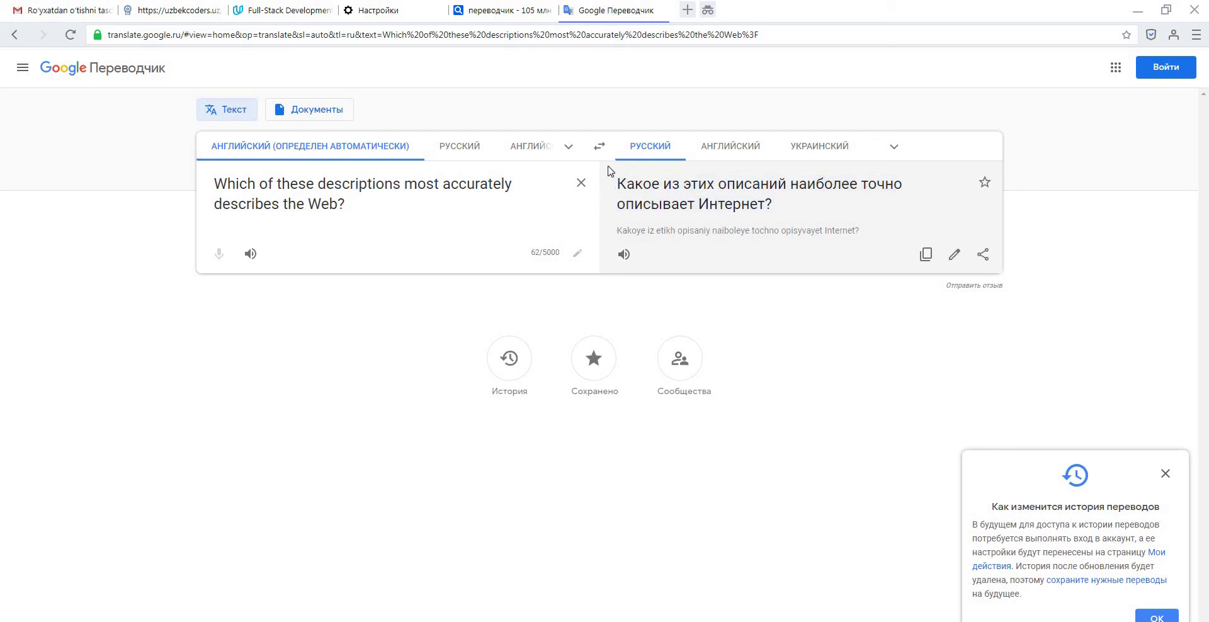
{"action": "left_click", "coordinate": [283, 10]}
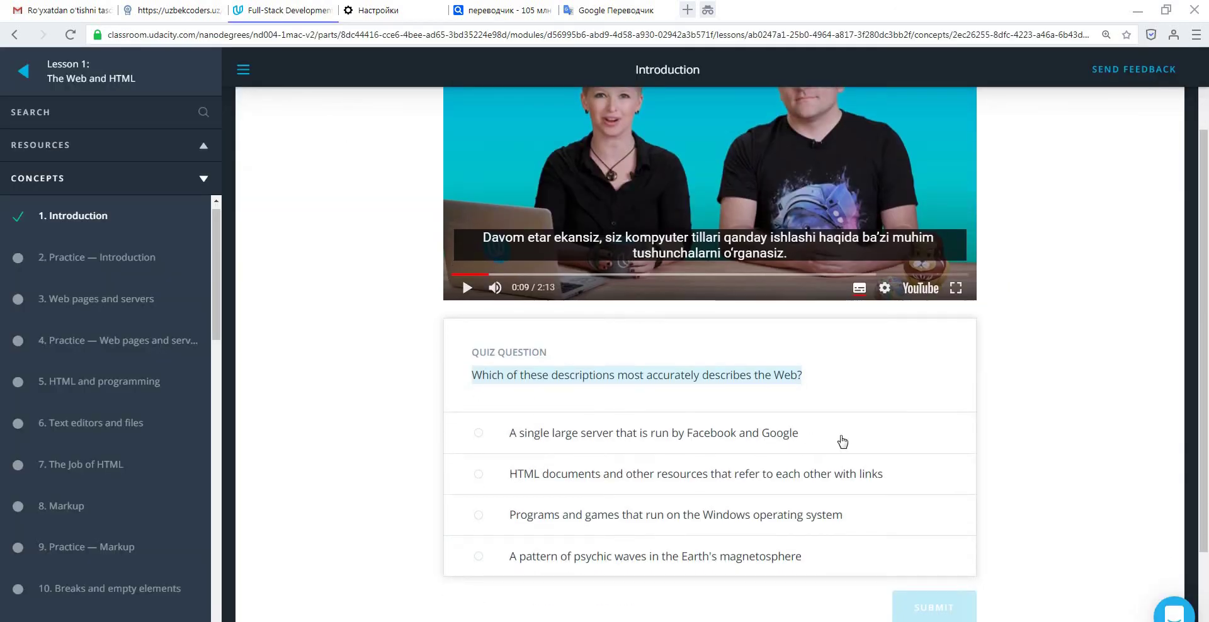
Submit "A single large server that is run by Facebook and Google" as the quiz answer and choose to try again.
{"action": "left_click", "coordinate": [645, 444]}
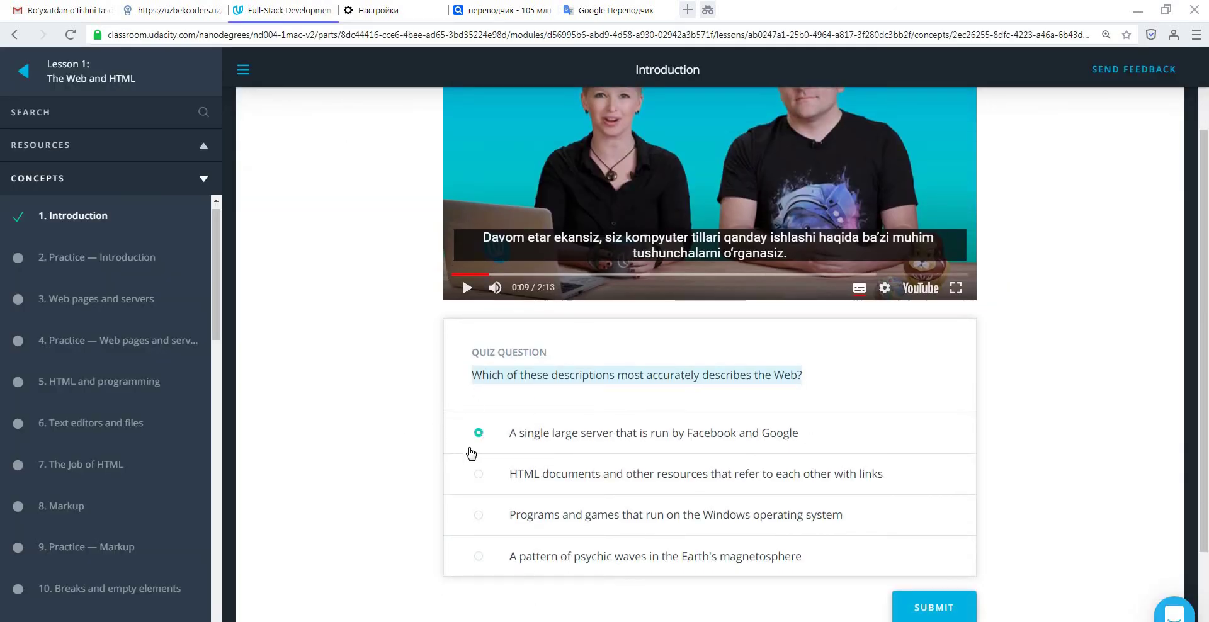
{"action": "scroll", "coordinate": [455, 471], "scroll_direction": "down", "scroll_amount": 2}
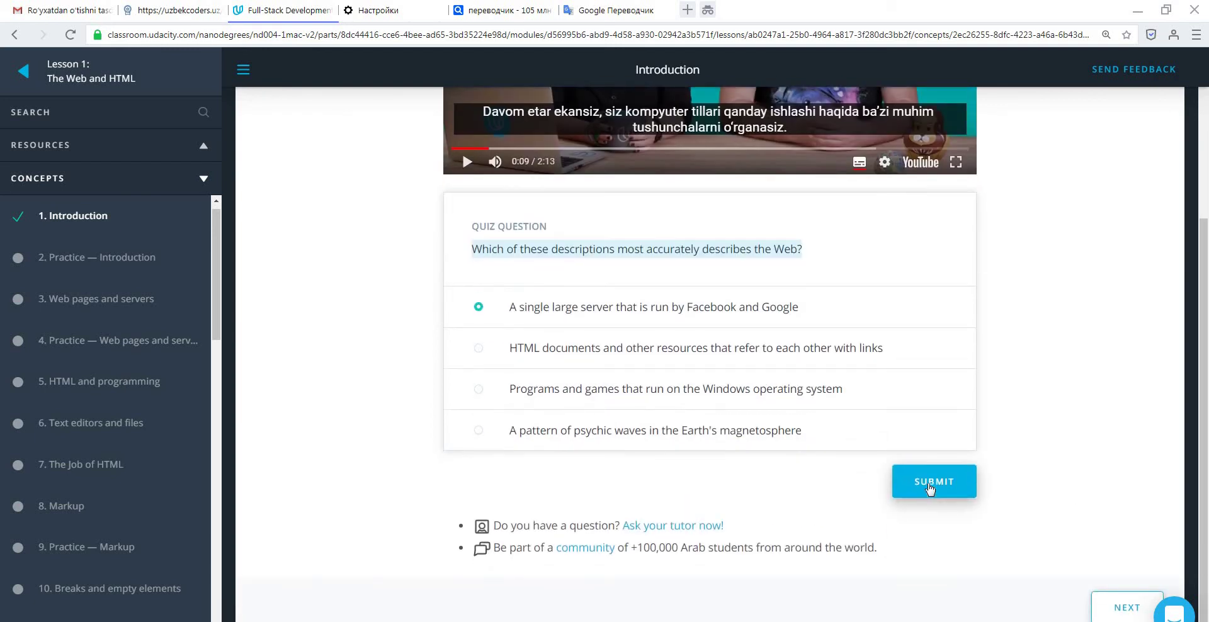
{"action": "left_click", "coordinate": [931, 488]}
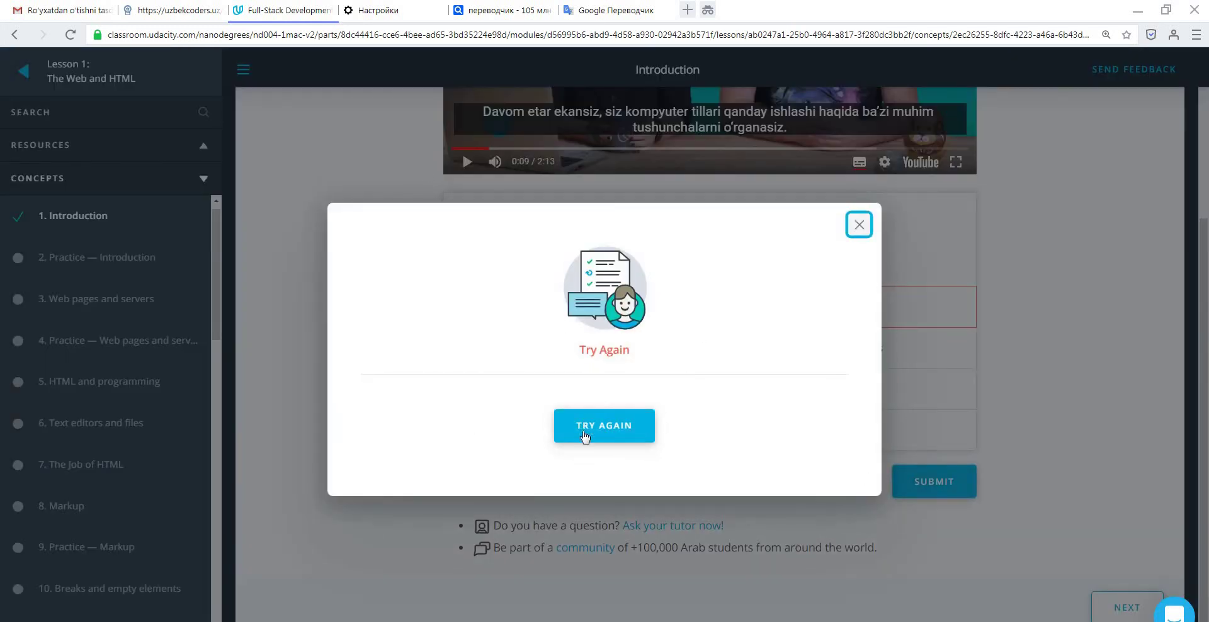
{"action": "left_click", "coordinate": [587, 429]}
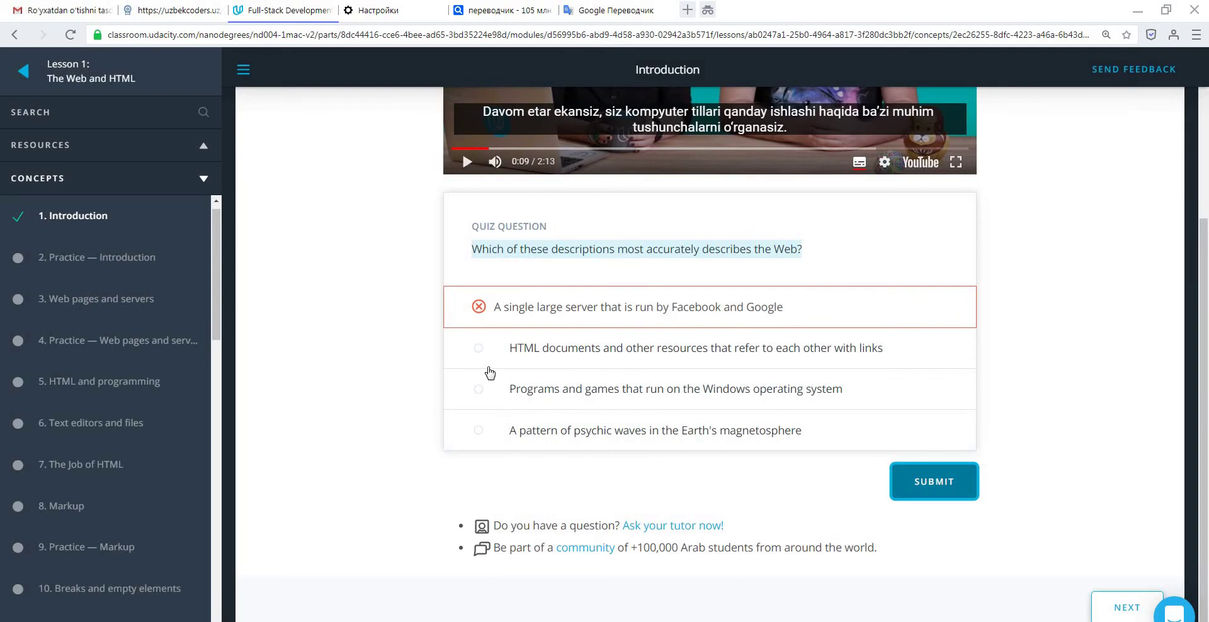
Submit "HTML documents and other resources that refer to each other with links" as the answer and continue to the Practice — Introduction concept.
{"action": "left_click", "coordinate": [542, 349]}
{"action": "left_click", "coordinate": [934, 482]}
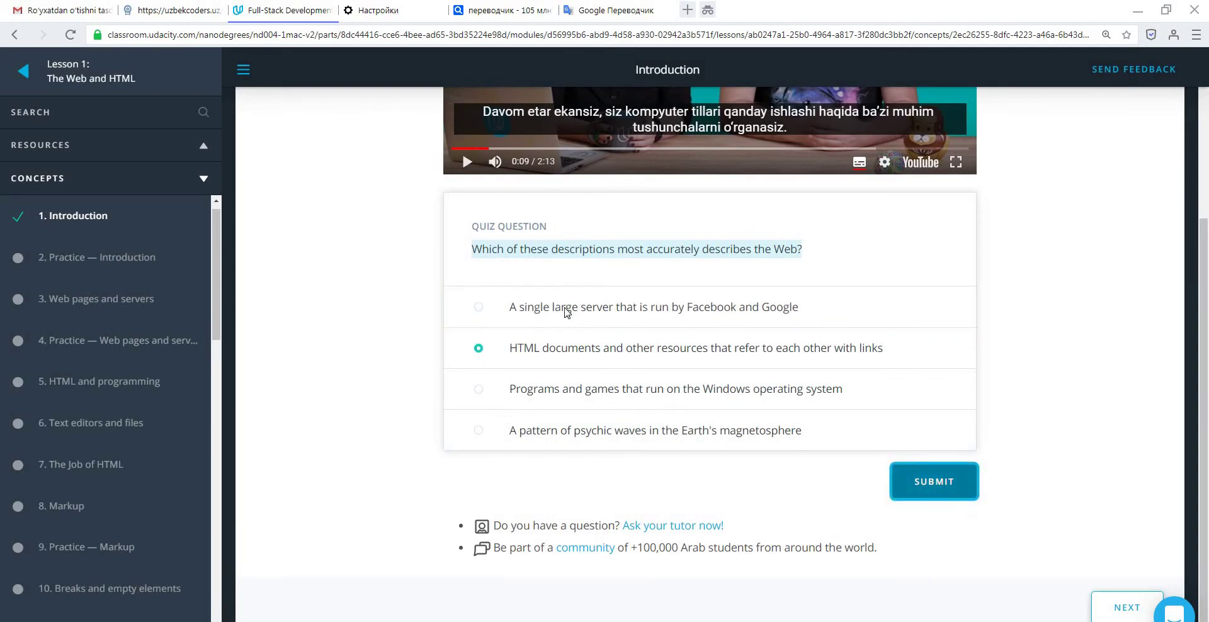
{"action": "left_click", "coordinate": [590, 447]}
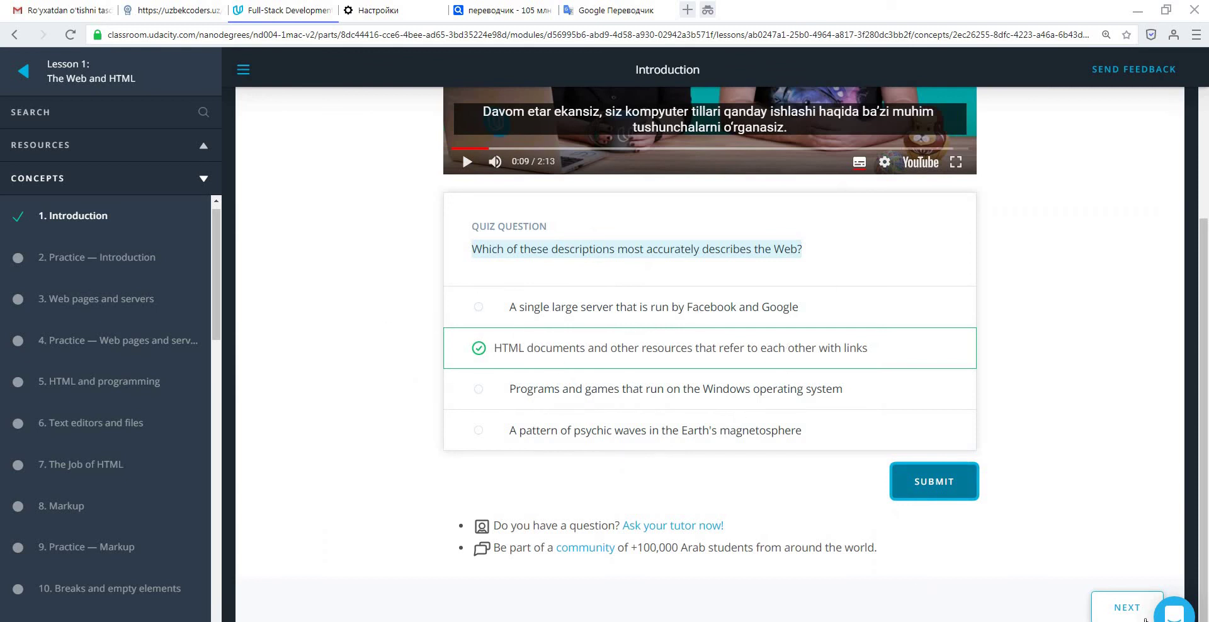
{"action": "left_click", "coordinate": [1112, 608]}
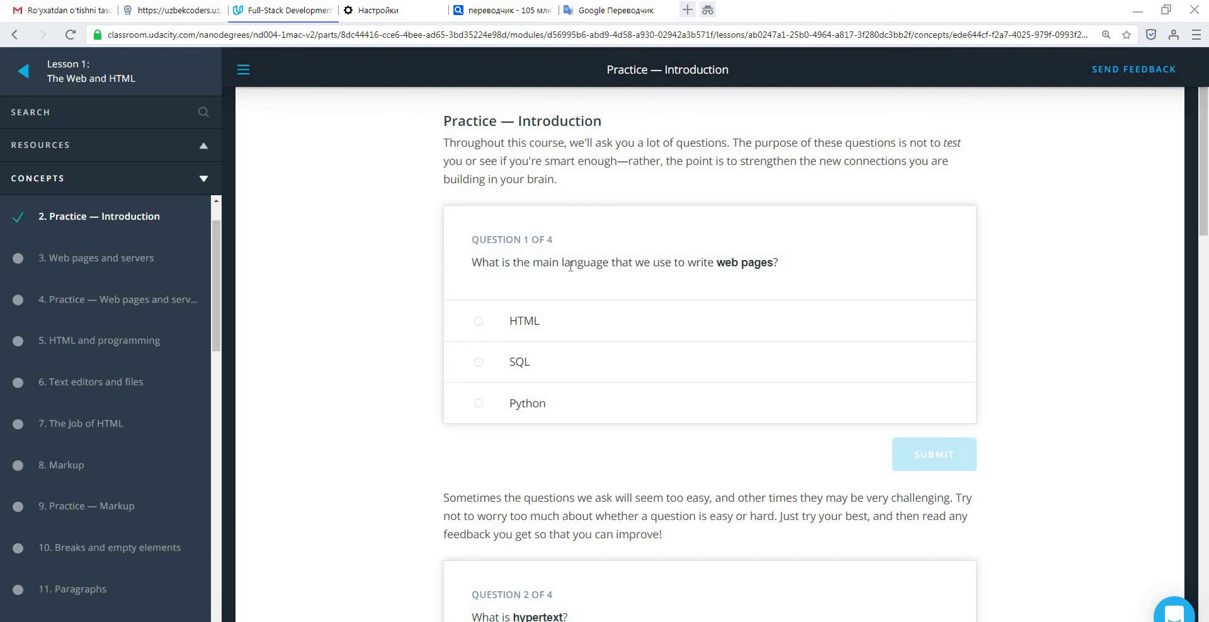
Look through the Practice — Introduction questions, from the web page language question down to the true-or-false statements of question 4.
{"action": "left_click_drag", "start_coordinate": [473, 262], "coordinate": [775, 263]}
{"action": "left_click", "coordinate": [515, 240]}
{"action": "left_click_drag", "start_coordinate": [515, 240], "coordinate": [554, 244]}
{"action": "scroll", "coordinate": [498, 383], "scroll_direction": "down", "scroll_amount": 4}
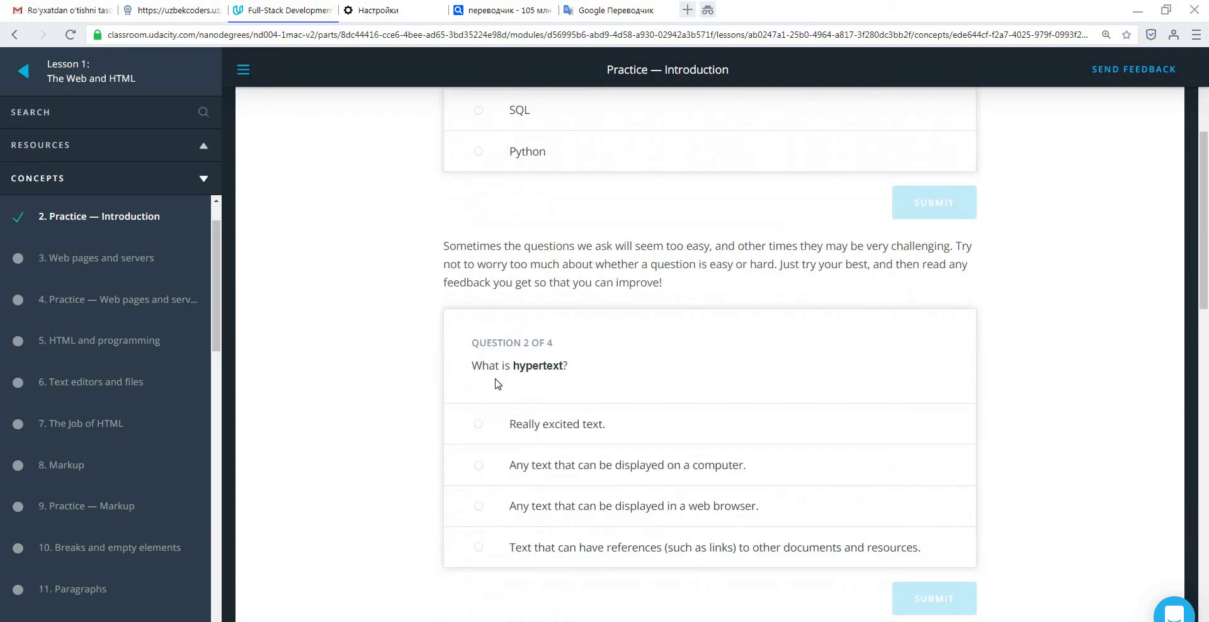
{"action": "scroll", "coordinate": [609, 426], "scroll_direction": "down", "scroll_amount": 11}
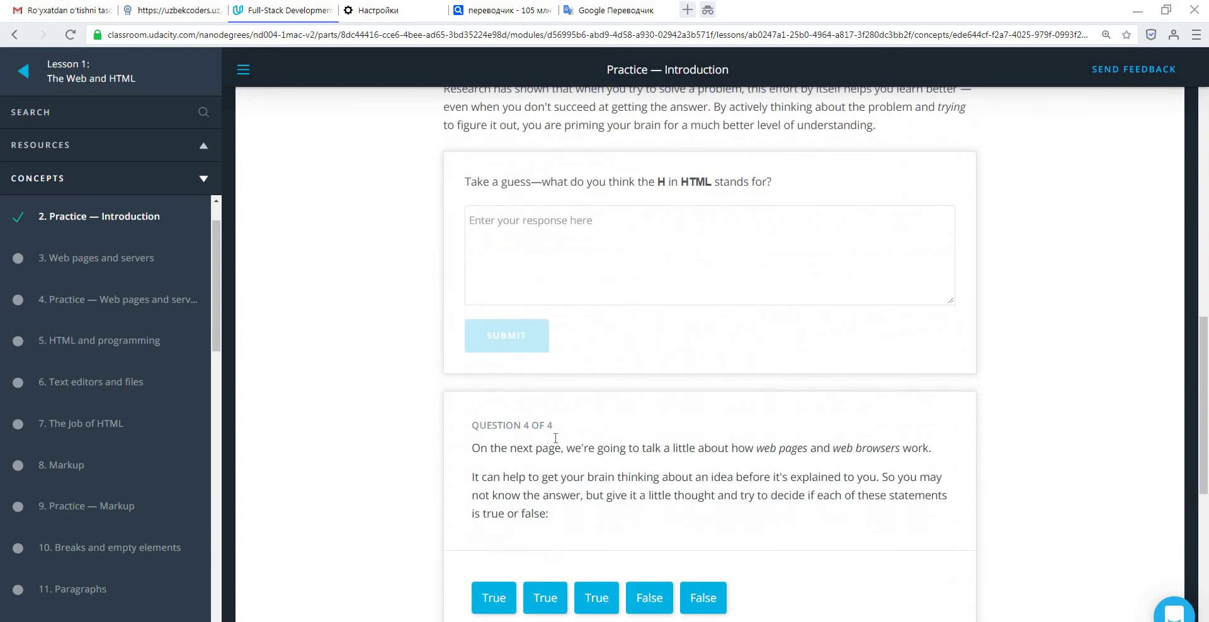
{"action": "scroll", "coordinate": [556, 437], "scroll_direction": "down", "scroll_amount": 5}
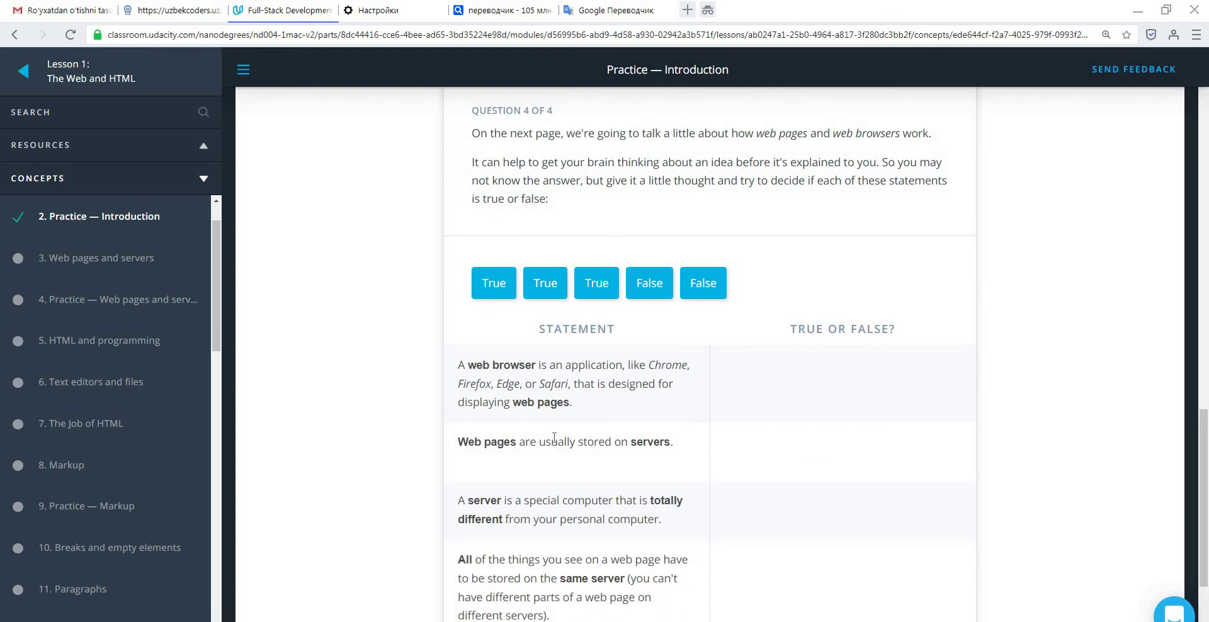
{"action": "scroll", "coordinate": [554, 438], "scroll_direction": "down", "scroll_amount": 2}
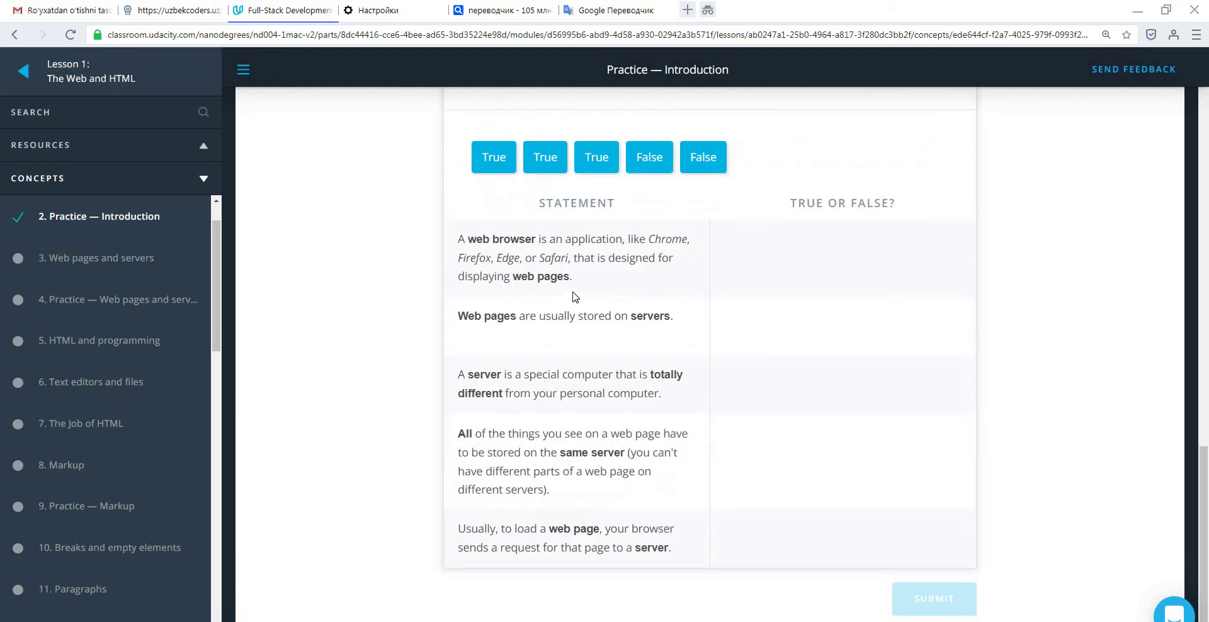
Copy the full introductory text of question 4 about how web pages and web browsers work.
{"action": "scroll", "coordinate": [571, 283], "scroll_direction": "up", "scroll_amount": 5}
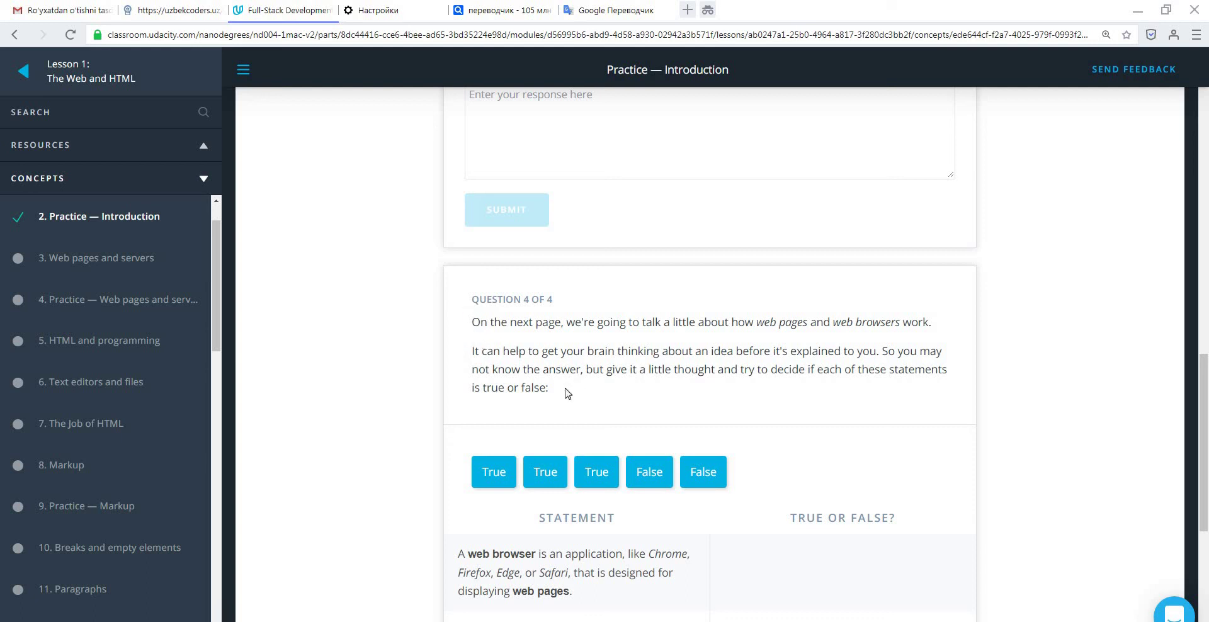
{"action": "left_click_drag", "start_coordinate": [536, 379], "coordinate": [469, 326]}
{"action": "key", "text": "ctrl+c"}
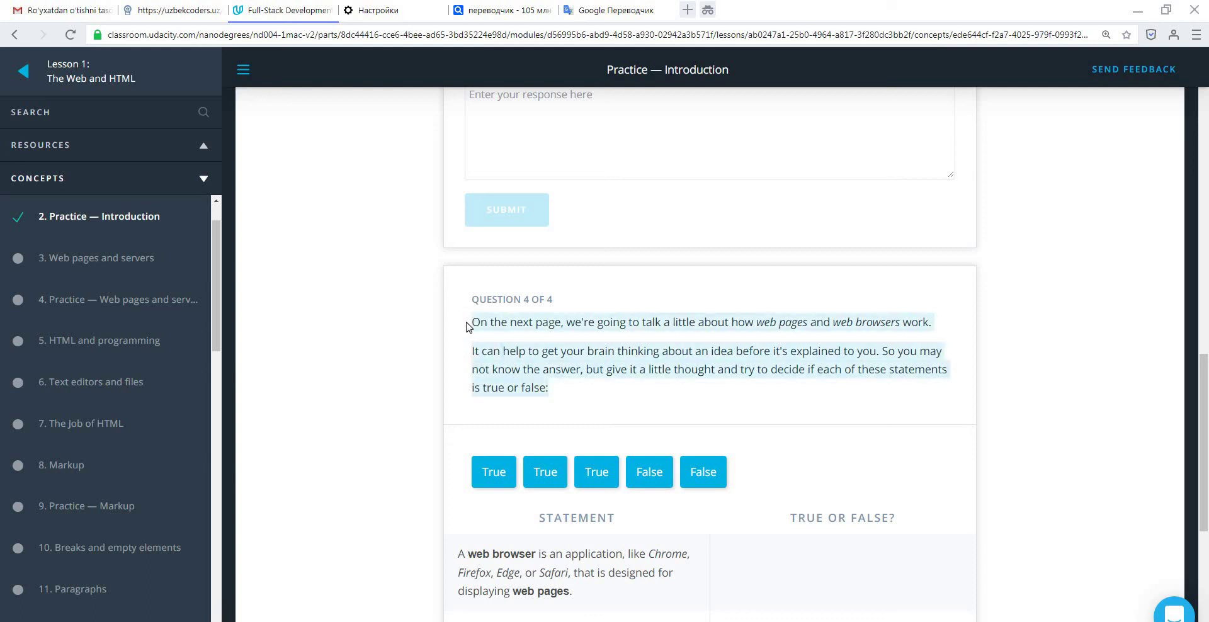
{"action": "right_click", "coordinate": [484, 325]}
{"action": "left_click", "coordinate": [507, 332]}
Replace the source text in Google Translate with the copied question 4 text for translation into Russian, and return to the Udacity lesson.
{"action": "left_click", "coordinate": [607, 10]}
{"action": "triple_click", "coordinate": [267, 181]}
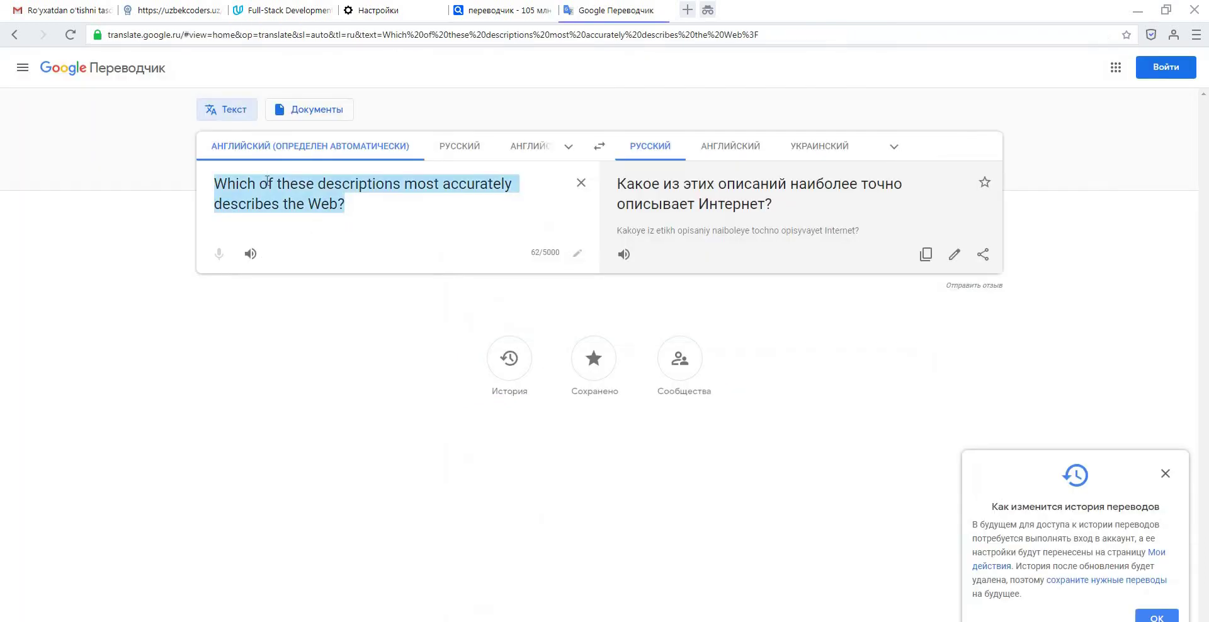
{"action": "right_click", "coordinate": [277, 210]}
{"action": "left_click", "coordinate": [280, 245]}
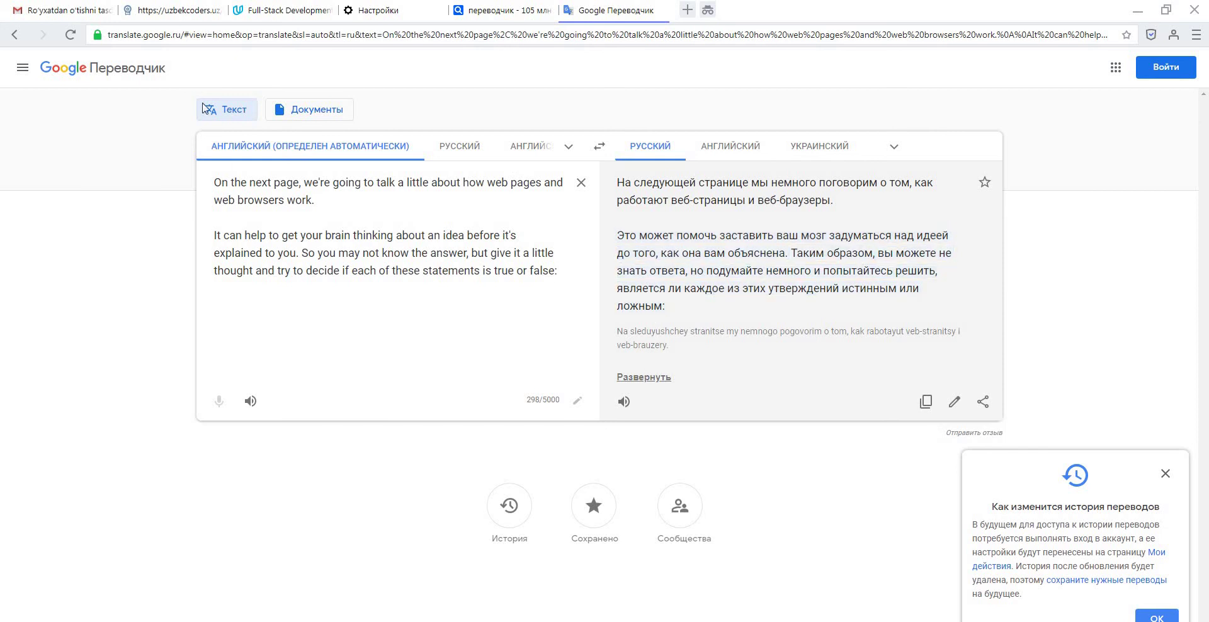
{"action": "left_click", "coordinate": [268, 16]}
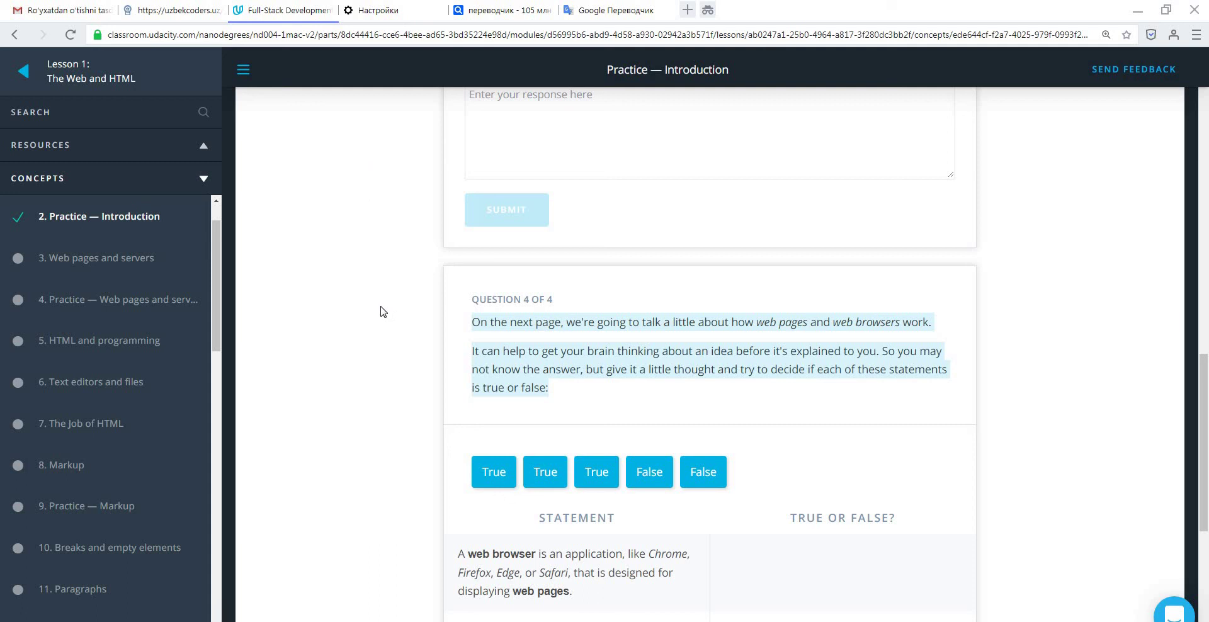
Skip question 4, continue to the Web pages and servers concept, and look through its quiz question about Udacity's web site.
{"action": "scroll", "coordinate": [418, 403], "scroll_direction": "down", "scroll_amount": 6}
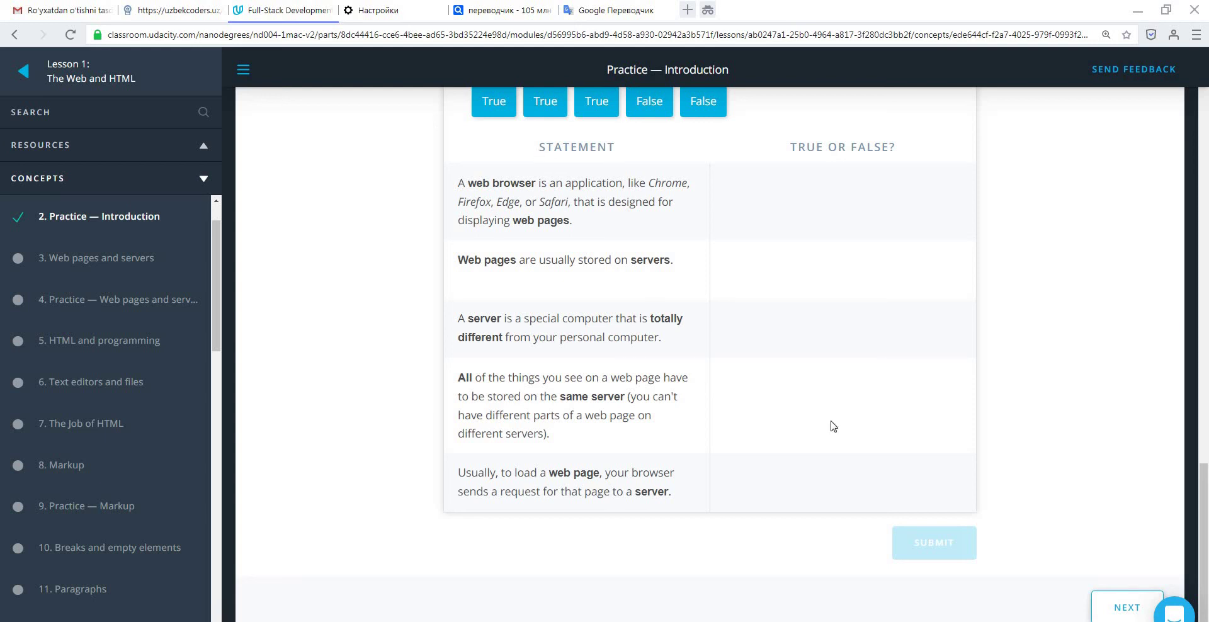
{"action": "left_click", "coordinate": [1116, 607]}
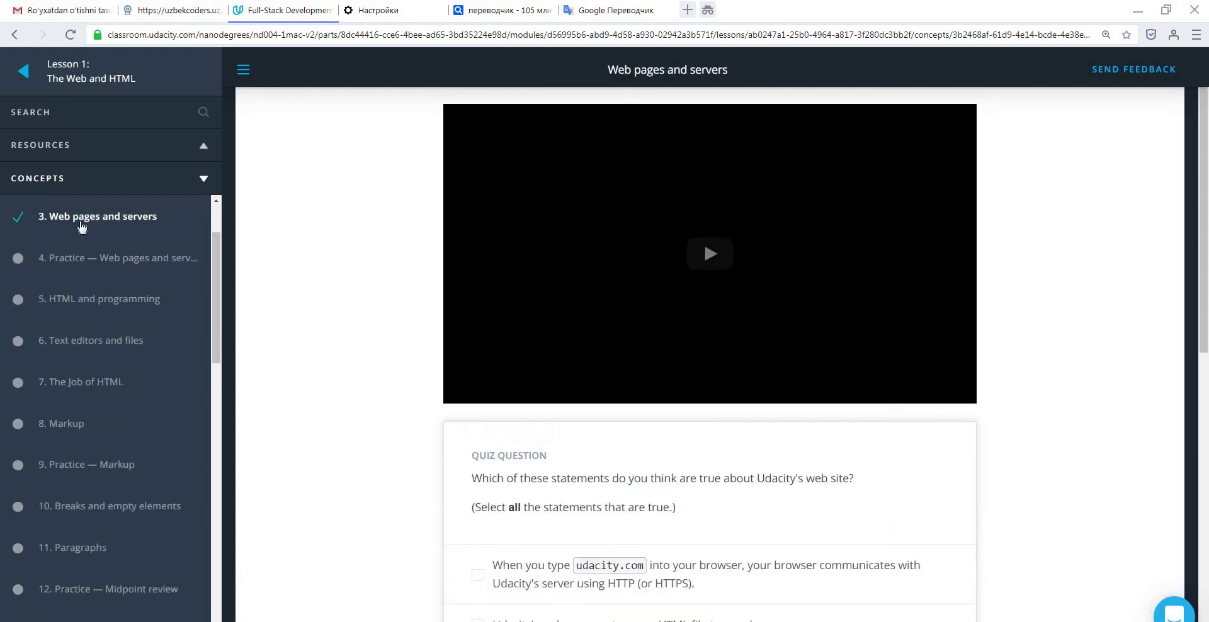
{"action": "scroll", "coordinate": [46, 277], "scroll_direction": "up", "scroll_amount": 2}
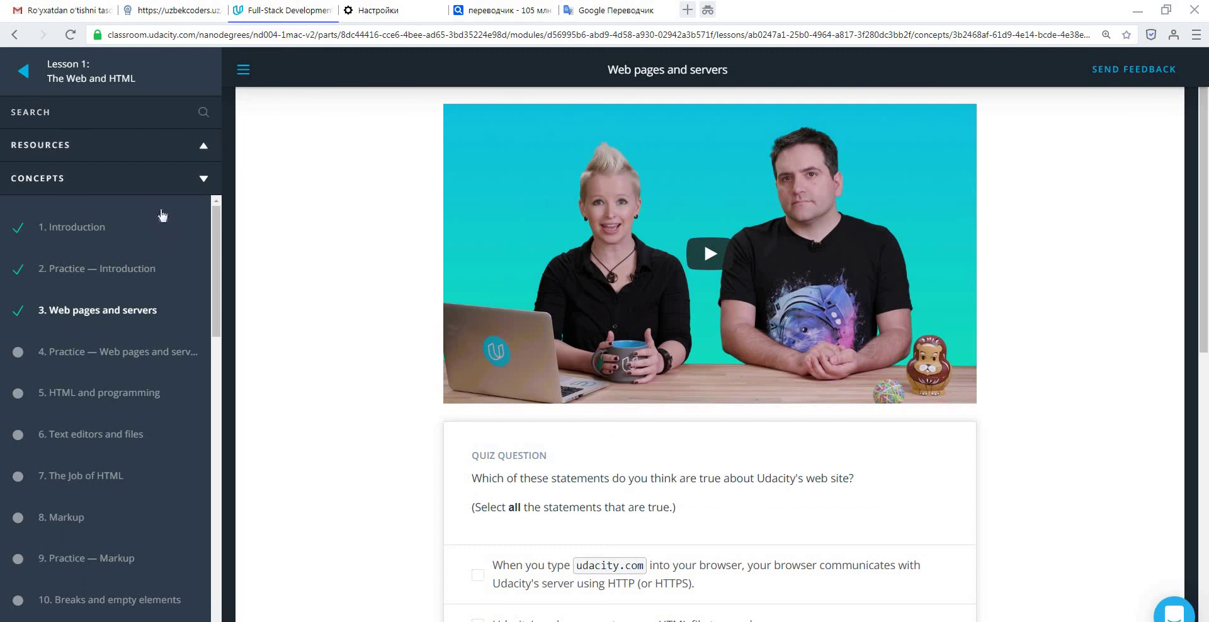
{"action": "scroll", "coordinate": [573, 296], "scroll_direction": "down", "scroll_amount": 5}
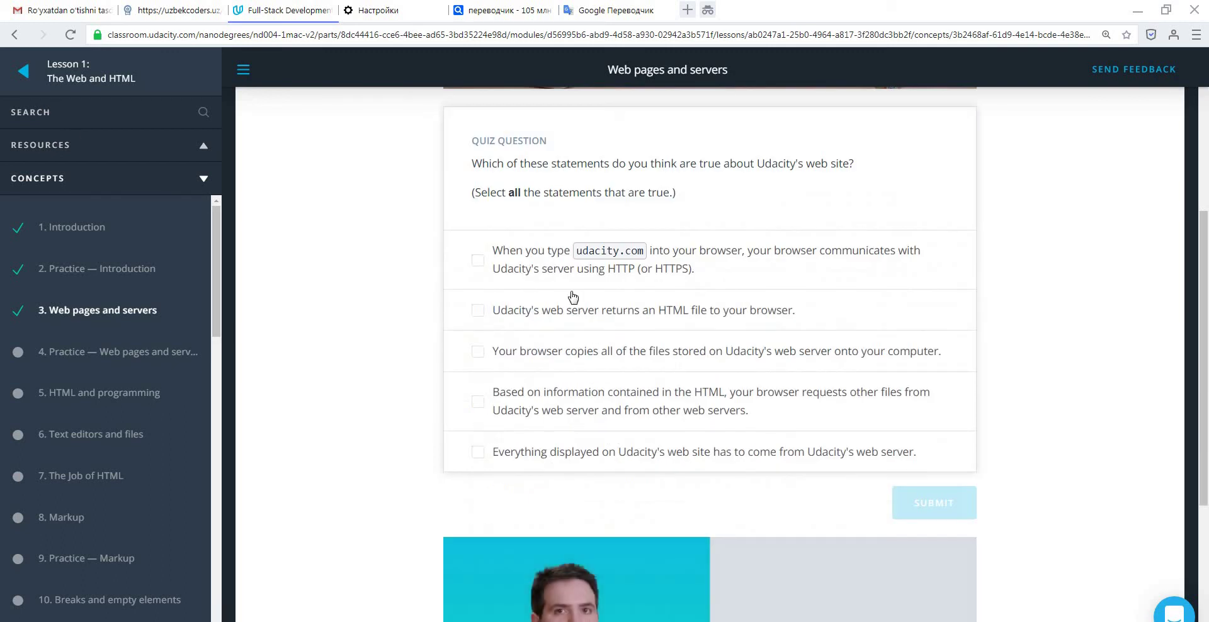
{"action": "scroll", "coordinate": [512, 376], "scroll_direction": "up", "scroll_amount": 5}
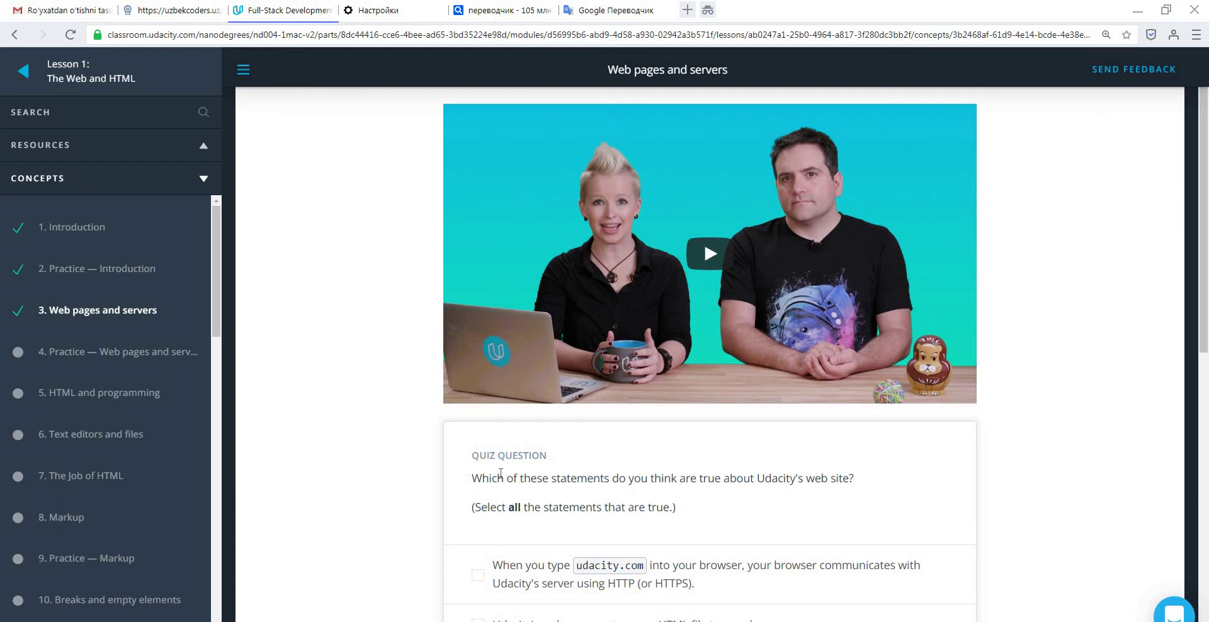
{"action": "scroll", "coordinate": [485, 485], "scroll_direction": "down", "scroll_amount": 8}
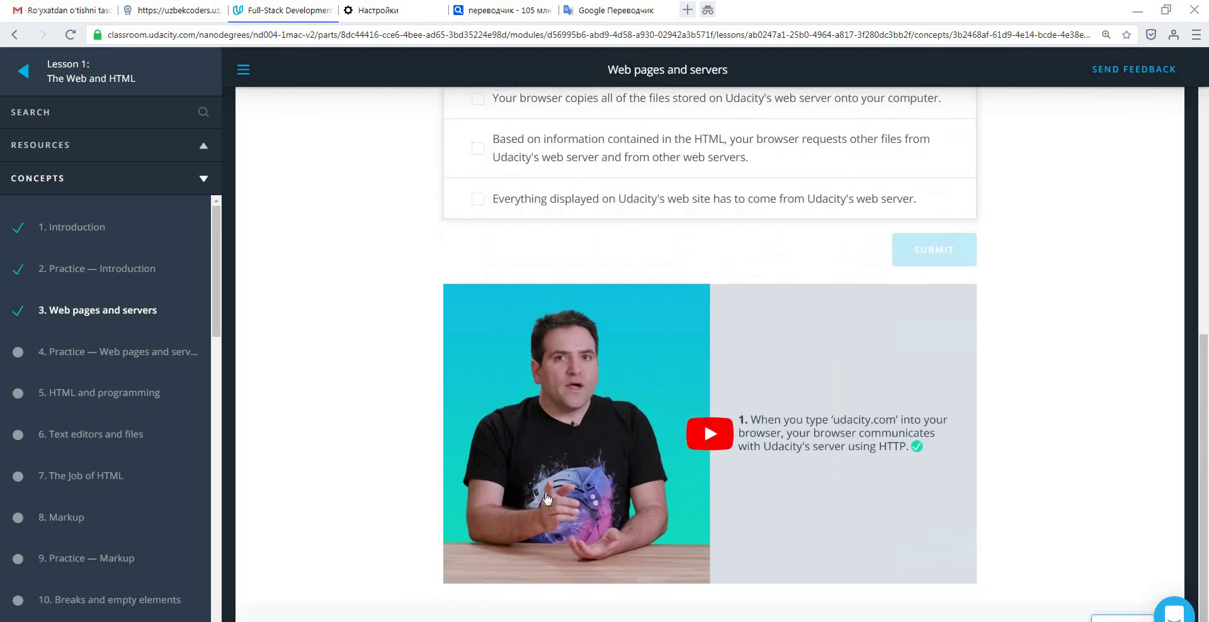
Advance through Practice — Web pages and servers and HTML and programming to Text editors and files, skimming the content without answering.
{"action": "left_click", "coordinate": [1125, 610]}
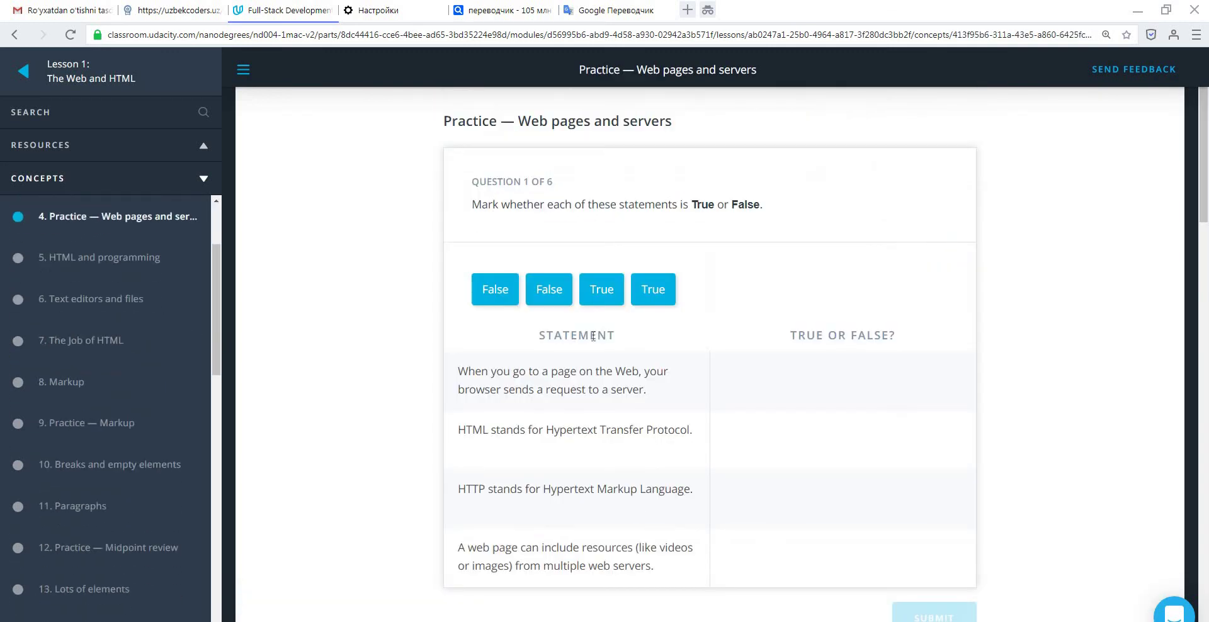
{"action": "scroll", "coordinate": [1017, 608], "scroll_direction": "down", "scroll_amount": 15}
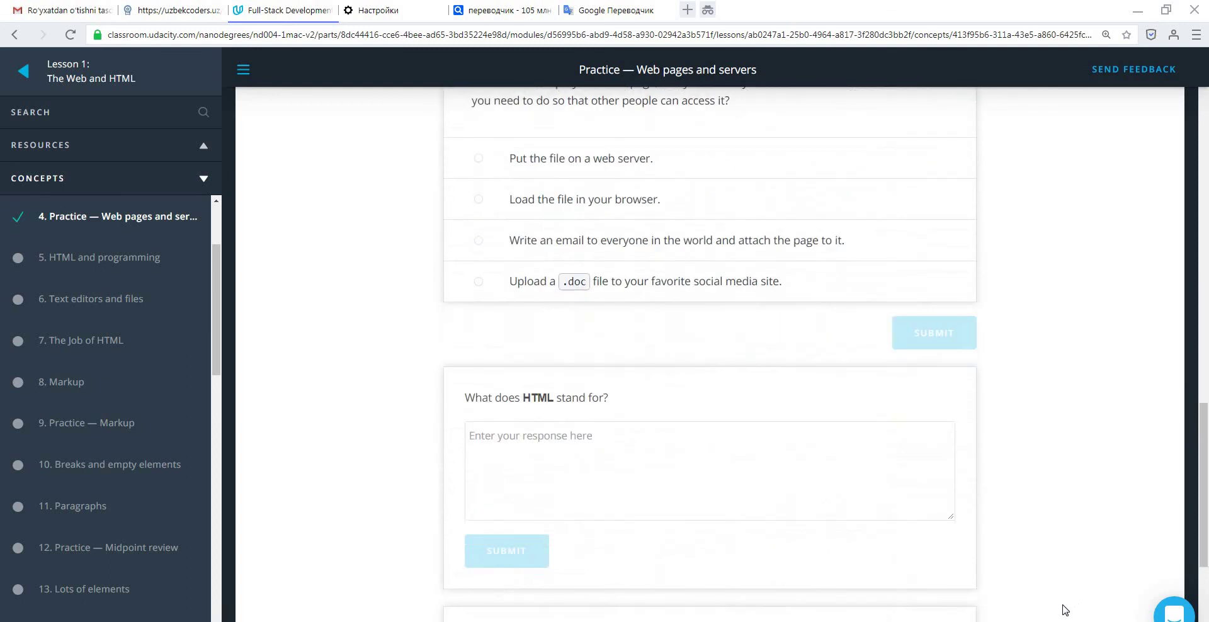
{"action": "scroll", "coordinate": [1065, 610], "scroll_direction": "down", "scroll_amount": 5}
{"action": "left_click", "coordinate": [1105, 595]}
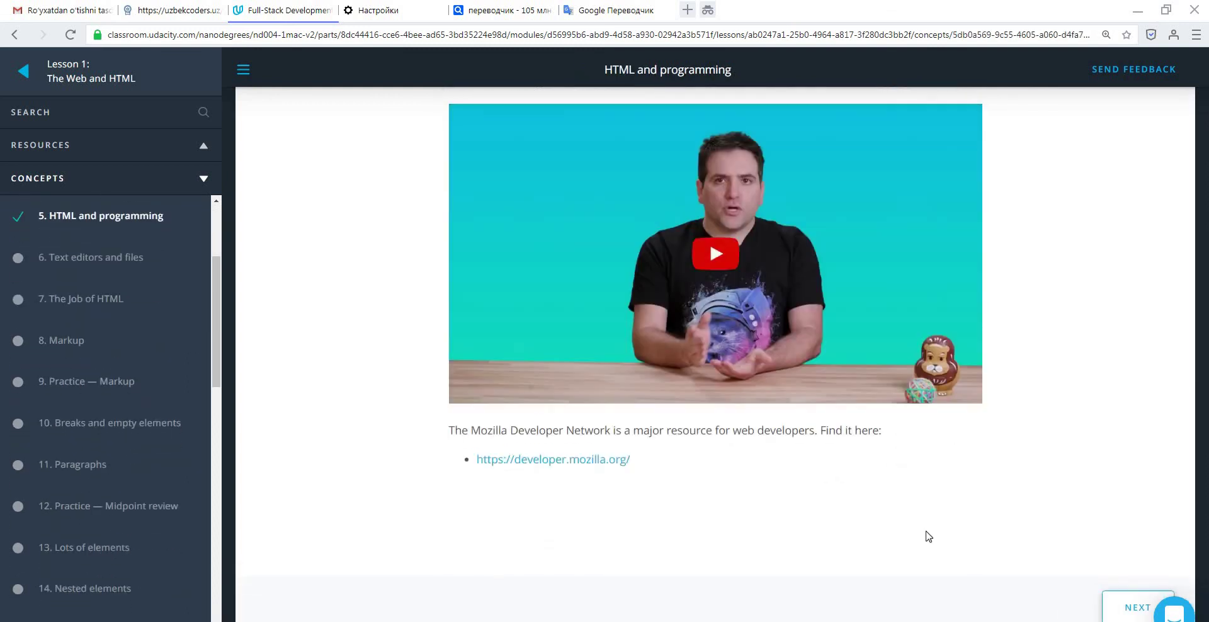
{"action": "left_click", "coordinate": [1124, 608]}
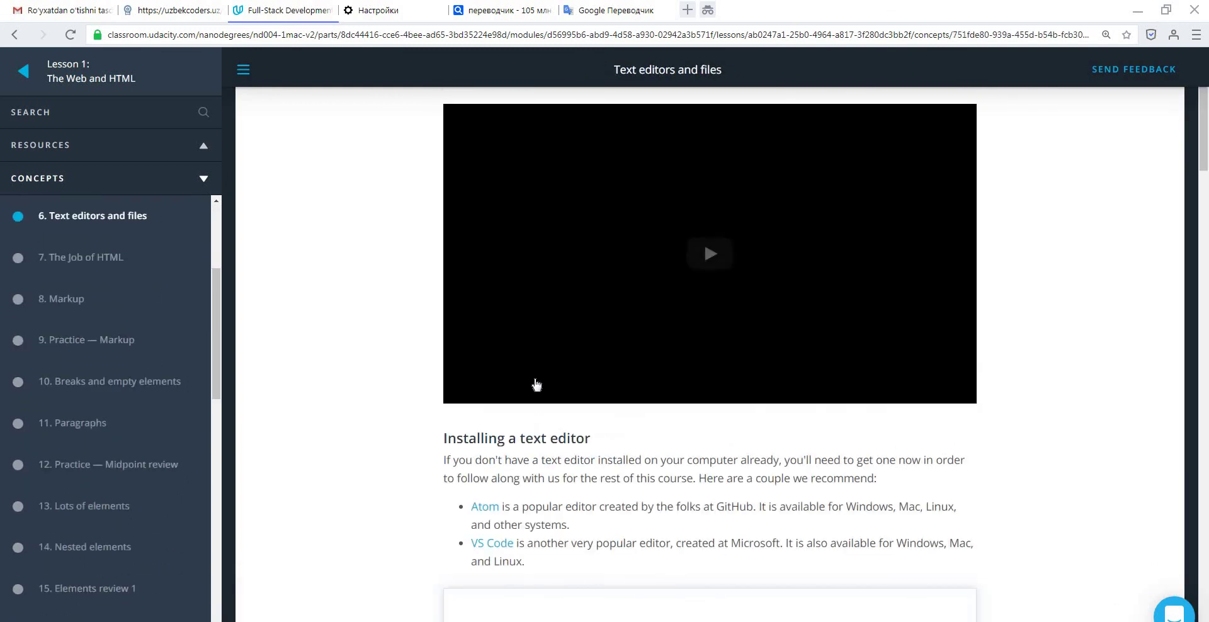
{"action": "scroll", "coordinate": [752, 434], "scroll_direction": "down", "scroll_amount": 6}
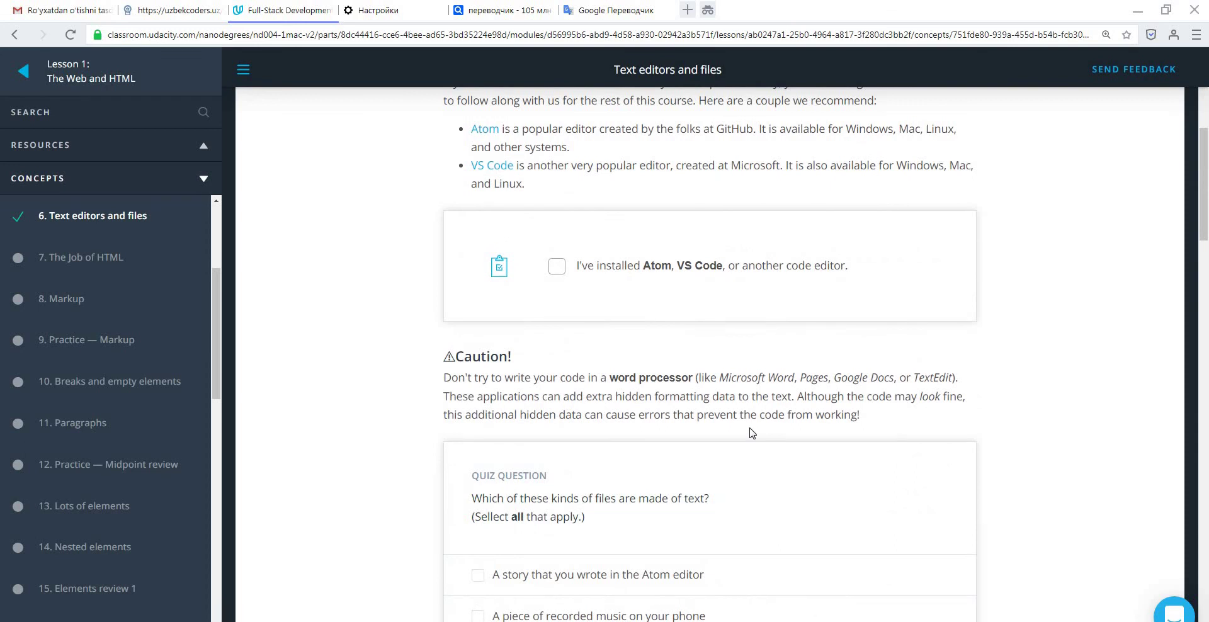